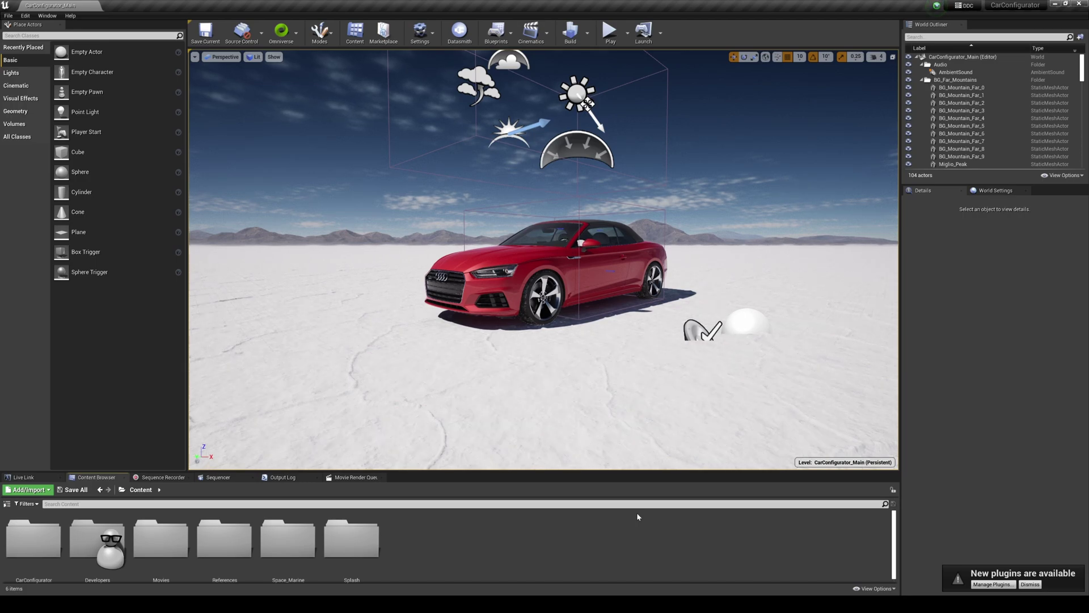
# Hide the editor icons in the viewport and set its camera speed to 1 for a closer view of the red car
pyautogui.moveTo(589, 373); pyautogui.dragTo(672, 369, button='right')
pyautogui.press('g')
pyautogui.press('a')
pyautogui.press('w')
pyautogui.click(877, 57)
pyautogui.click(875, 76)
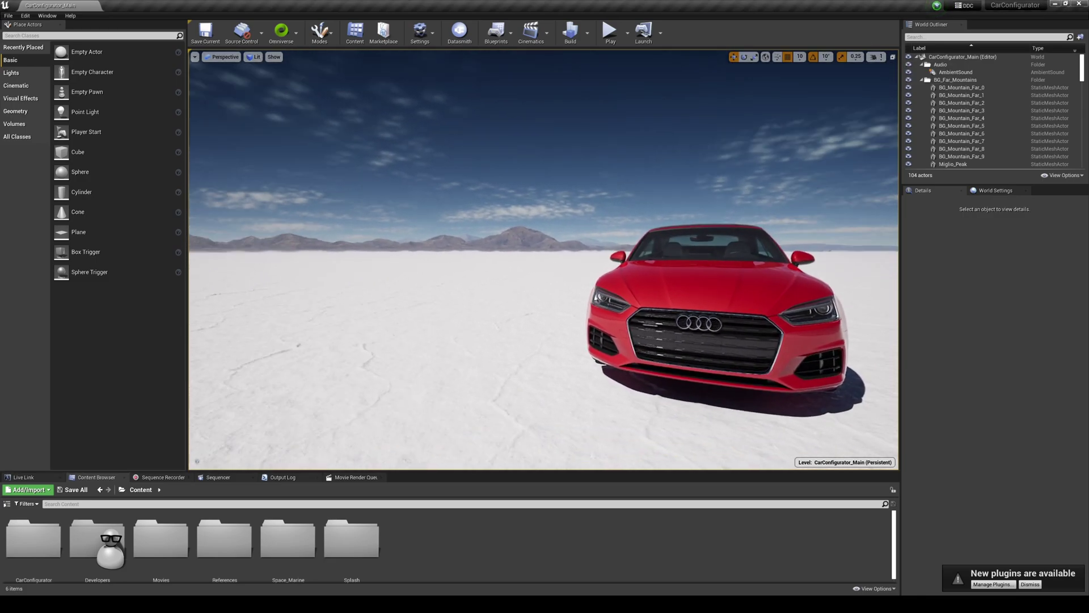
pyautogui.moveTo(545, 261); pyautogui.dragTo(482, 269, button='right')
pyautogui.press('d')
pyautogui.press('d')
pyautogui.press('d')
pyautogui.moveTo(531, 377); pyautogui.dragTo(741, 224, button='right')
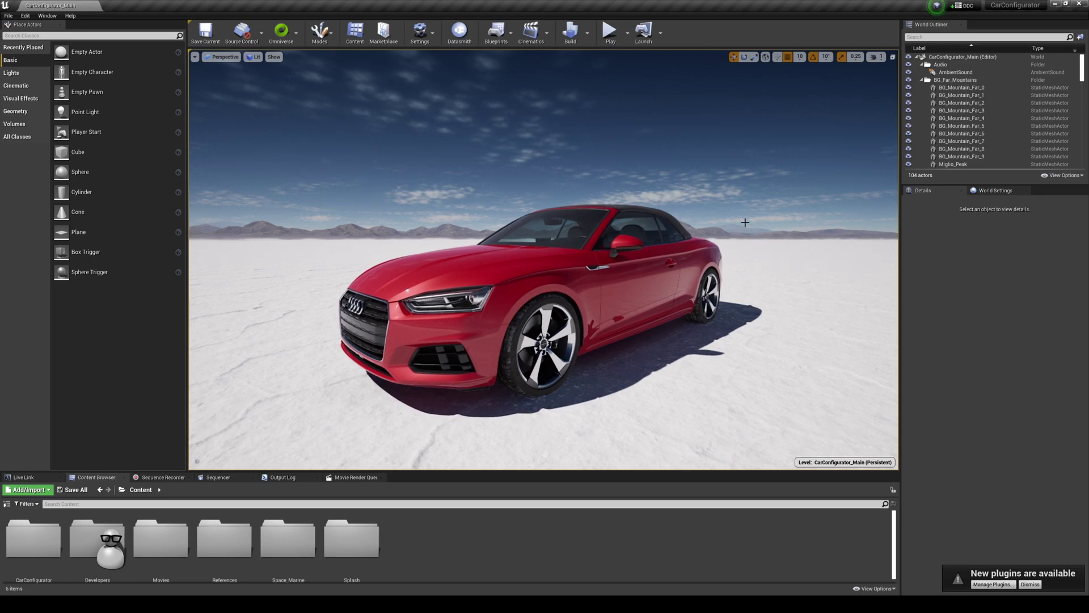
# Look up the ray tracing and RHI options in the project settings to check how they are configured
pyautogui.click(25, 15)
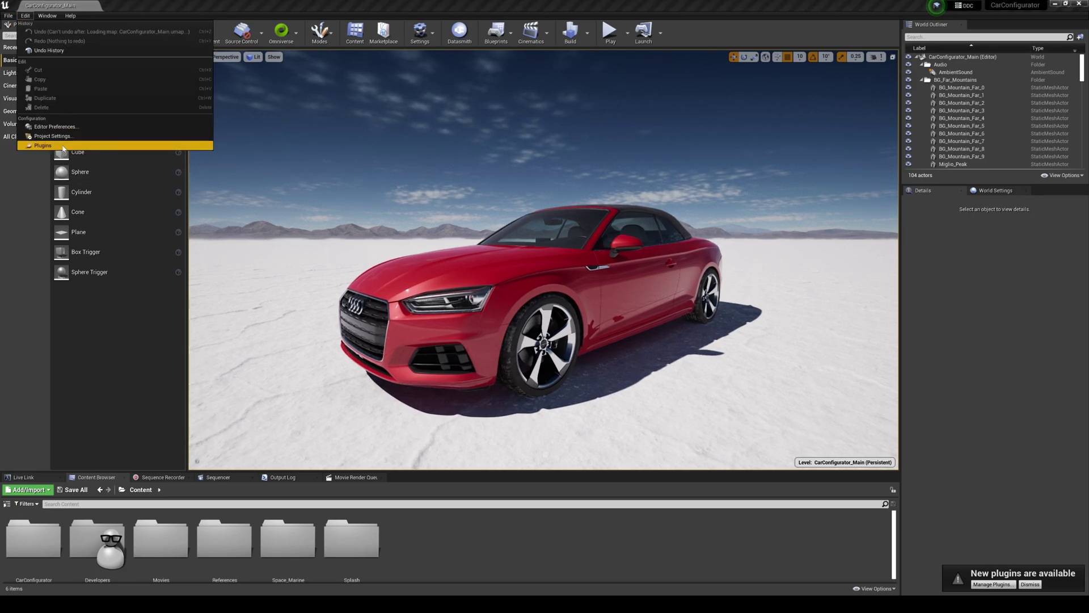
pyautogui.click(184, 134)
pyautogui.write('ra')
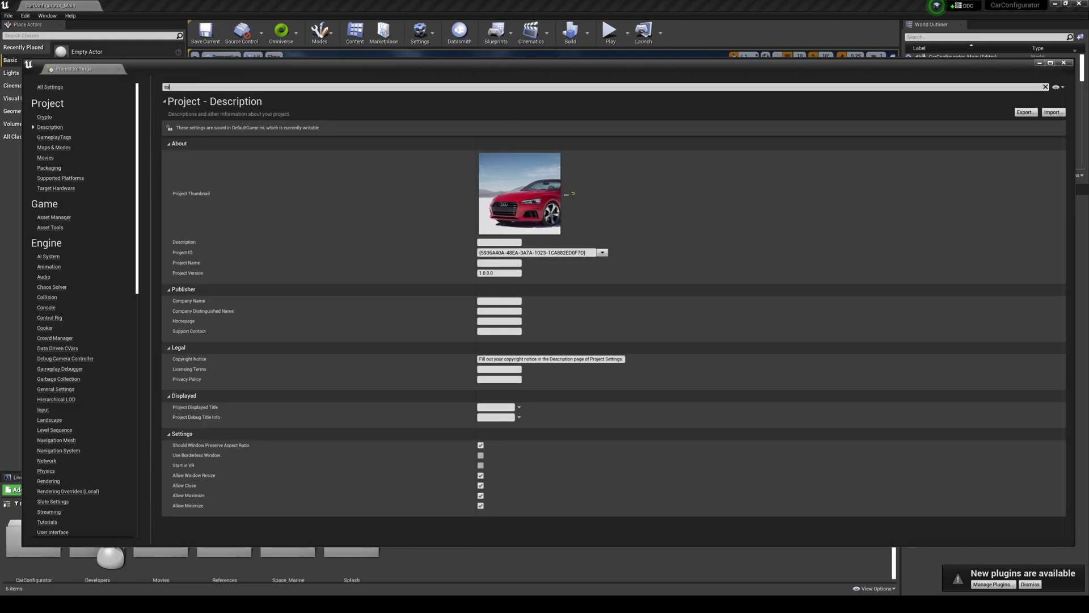
pyautogui.write('y trac')
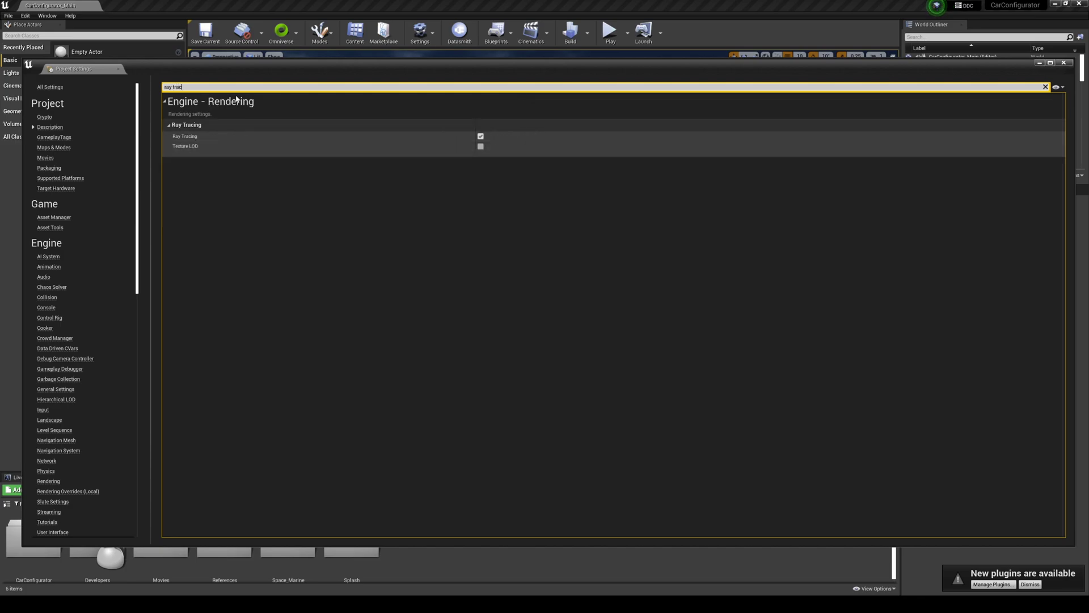
pyautogui.hotkey('ctrl', 'a')
pyautogui.press('BackSpace')
pyautogui.write('rhi')
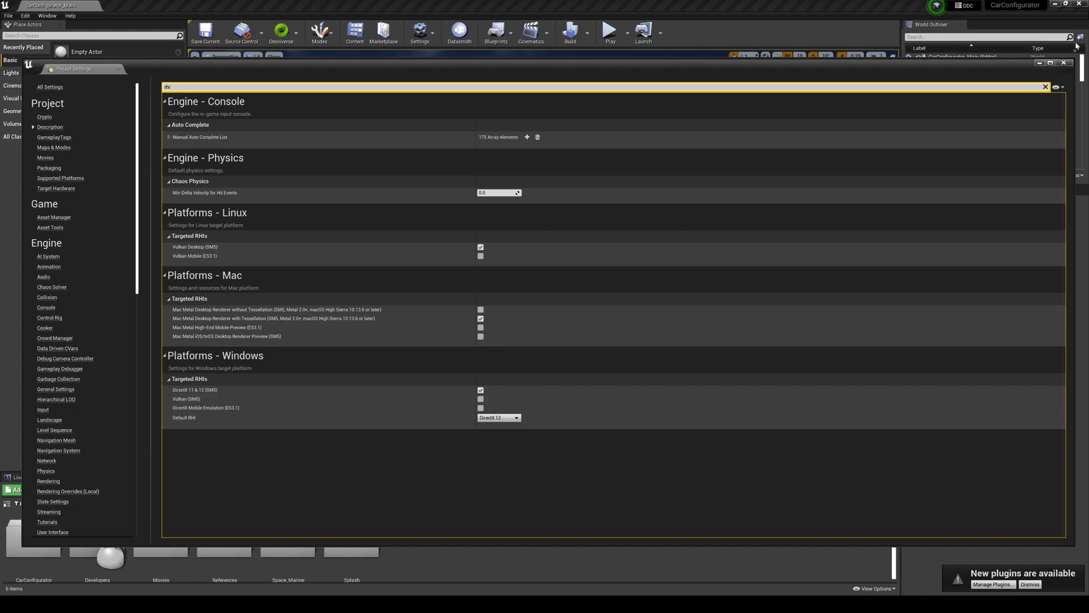
pyautogui.click(1065, 63)
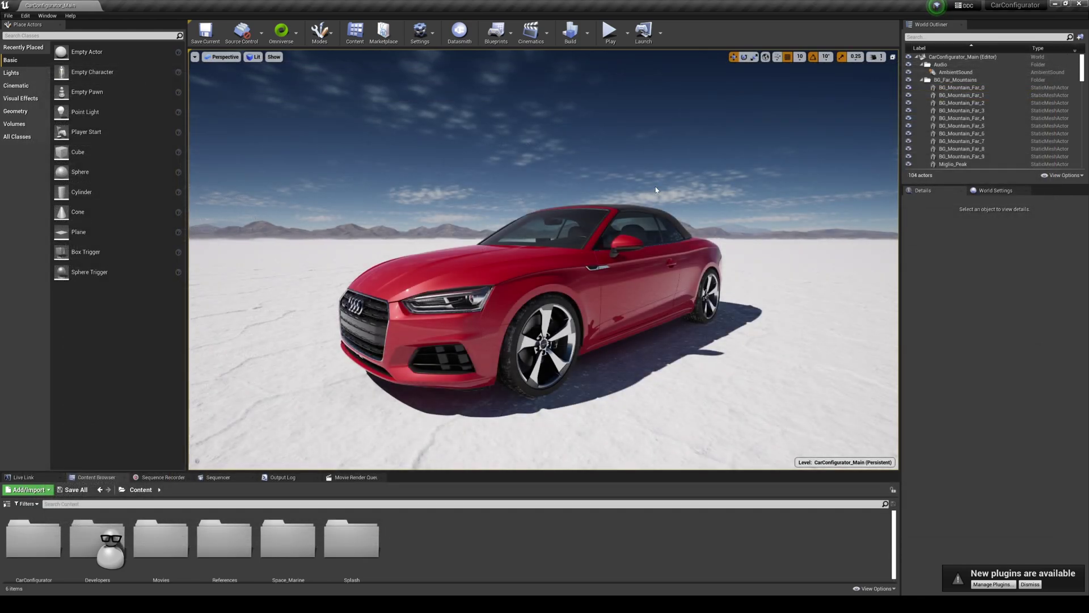
# Switch the viewport's view mode to Path Tracing and enlarge the viewport by shrinking the Content Browser area
pyautogui.click(252, 56)
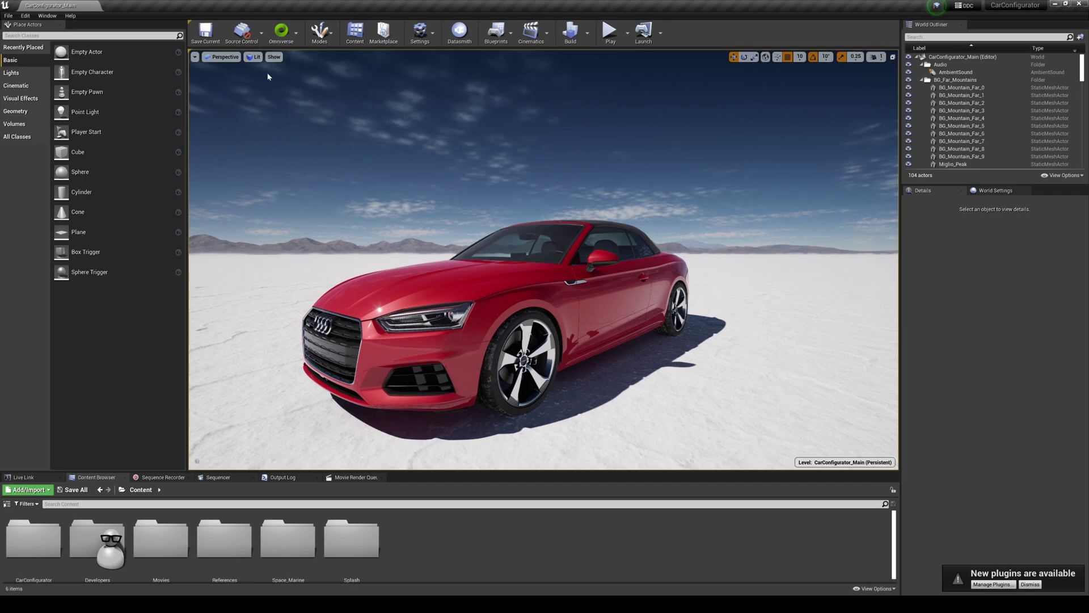
pyautogui.click(254, 56)
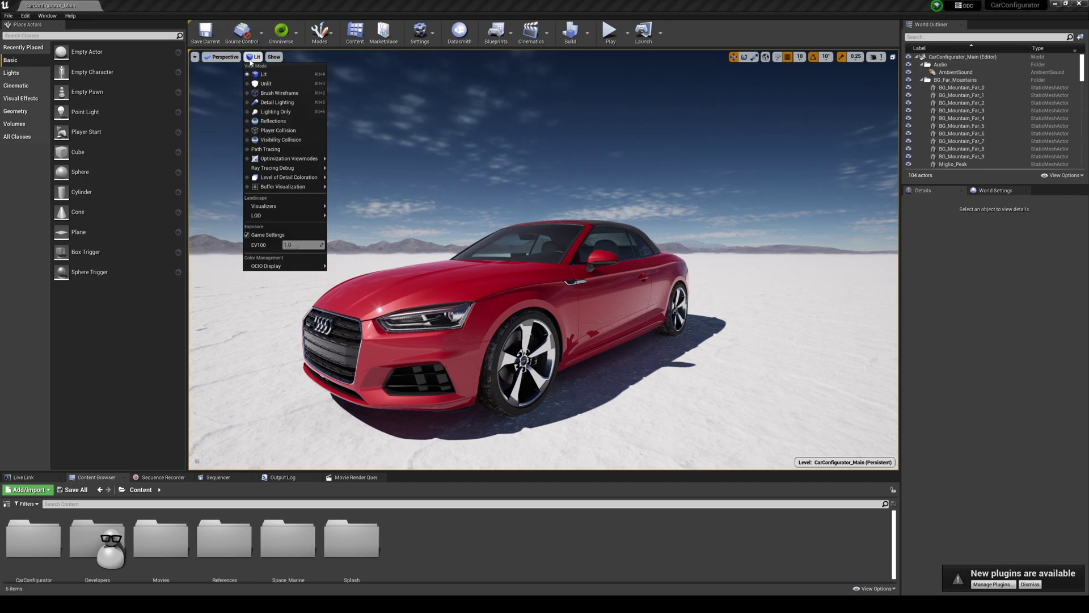
pyautogui.click(265, 148)
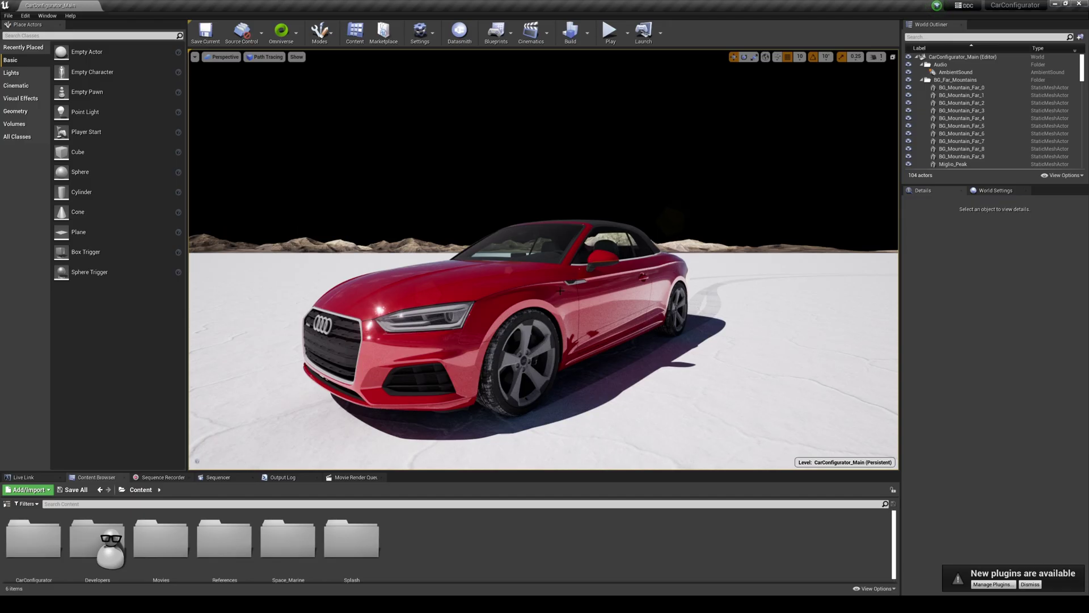
pyautogui.moveTo(613, 392); pyautogui.dragTo(586, 407, button='right')
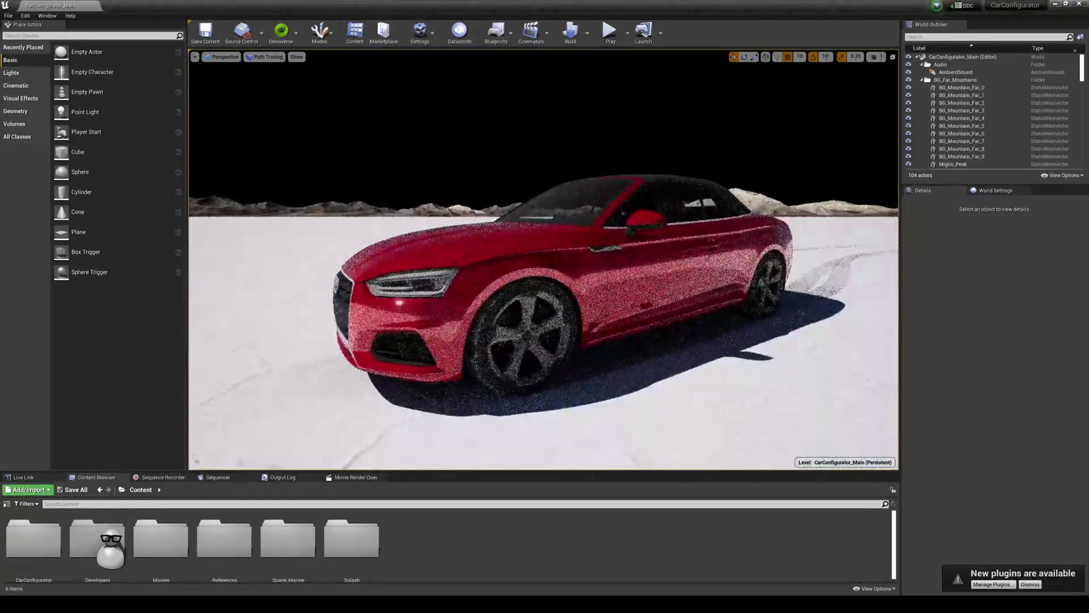
pyautogui.moveTo(601, 472); pyautogui.dragTo(600, 516)
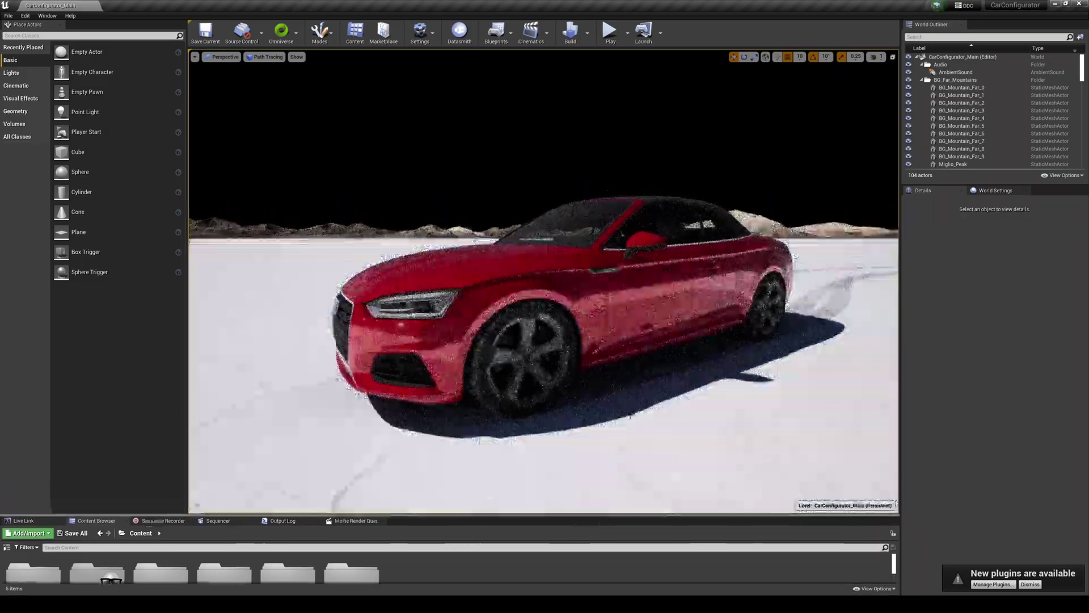
pyautogui.moveTo(602, 409); pyautogui.dragTo(652, 419, button='right')
pyautogui.moveTo(625, 209)
pyautogui.mouseDown(button='right')
pyautogui.moveTo(579, 208)
pyautogui.moveTo(573, 196)
pyautogui.moveTo(616, 193)
pyautogui.moveTo(525, 202)
pyautogui.moveTo(538, 199)
pyautogui.mouseUp(button='right')
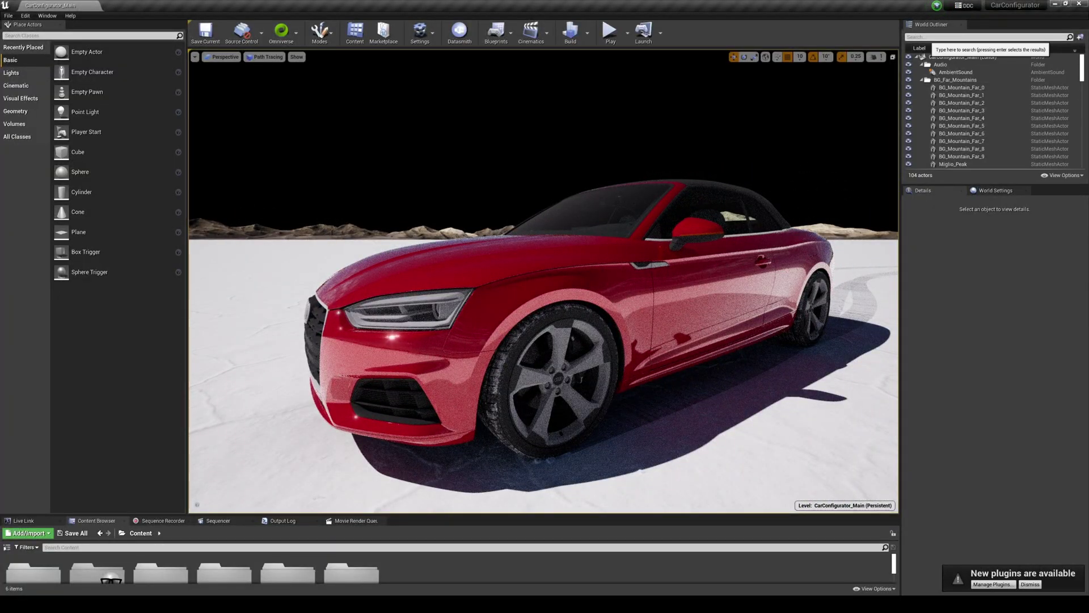
# Find the PostProcessVolume in the SceneAtmosphere folder and expand its PathTracing settings
pyautogui.click(922, 37)
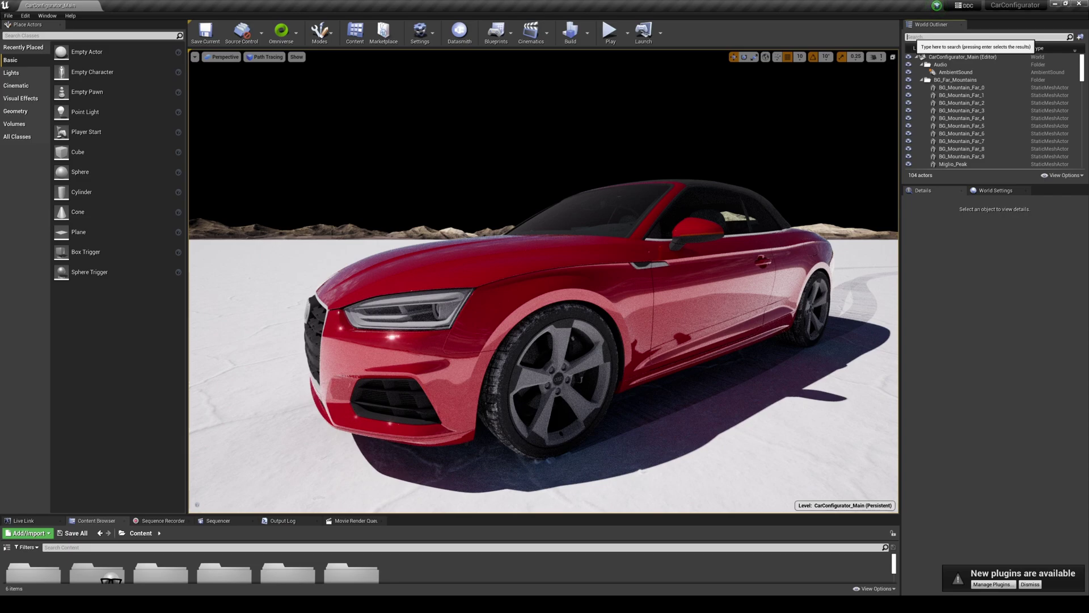
pyautogui.write('post')
pyautogui.click(965, 88)
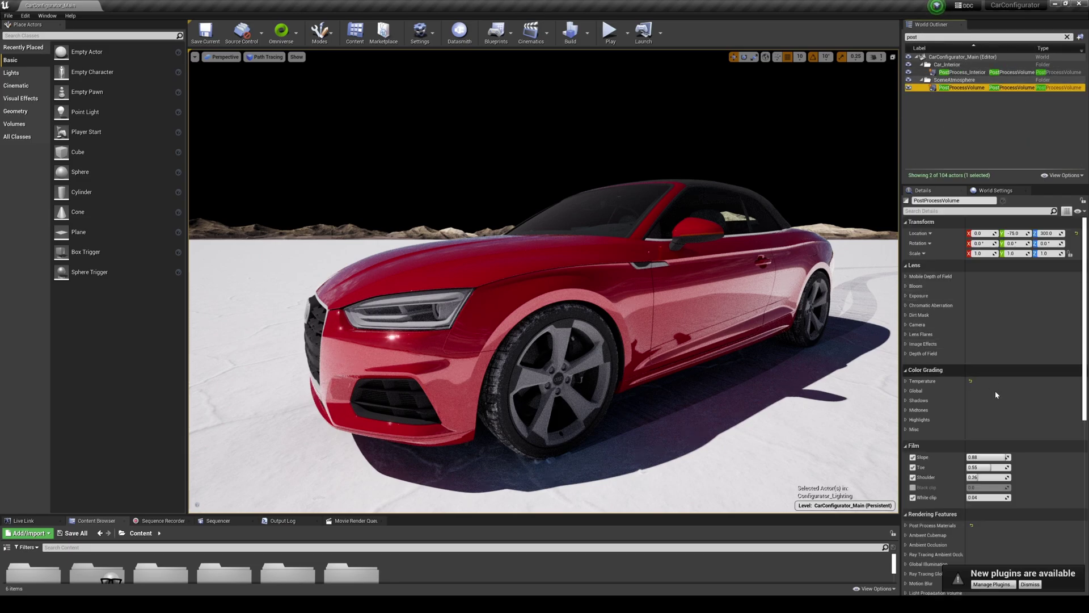
pyautogui.scroll(-3, 924, 293)
pyautogui.scroll(-6, 924, 294)
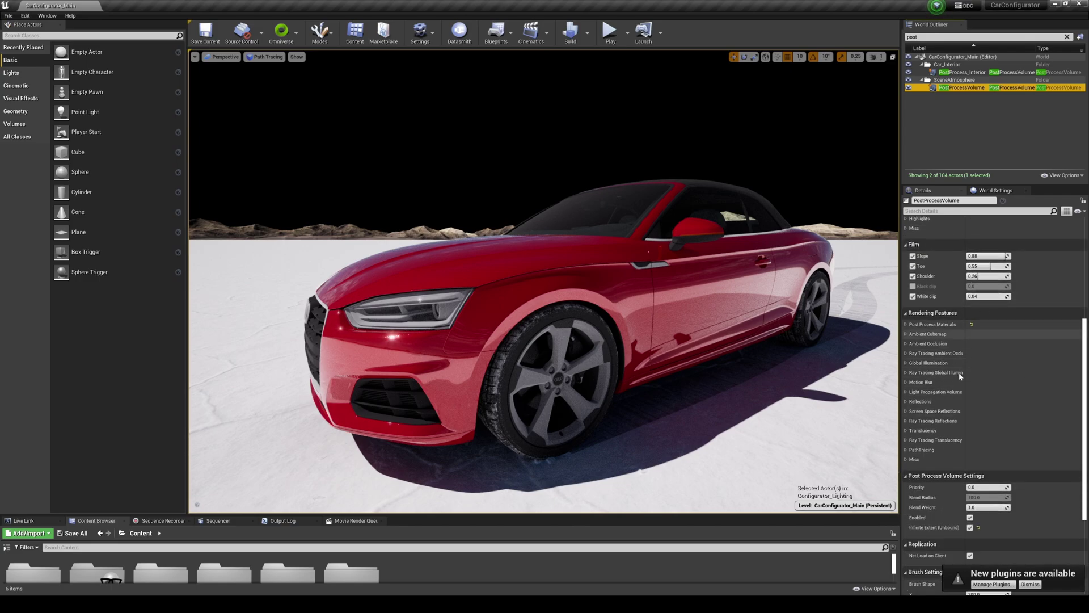
pyautogui.click(905, 449)
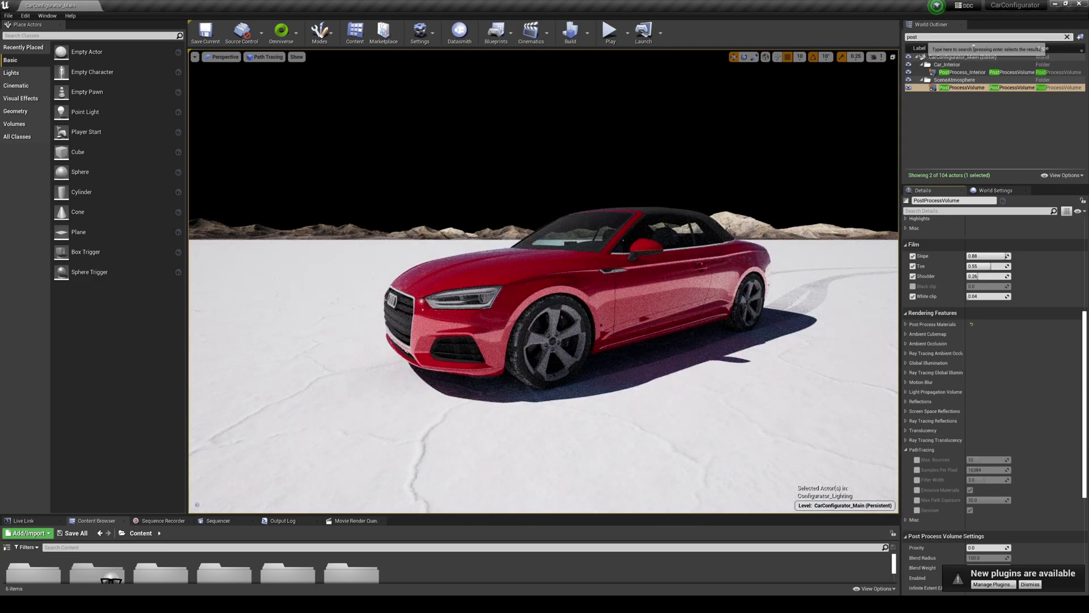
# Find the SkyLight actor and enable its Real Time Capture option
pyautogui.write('sky')
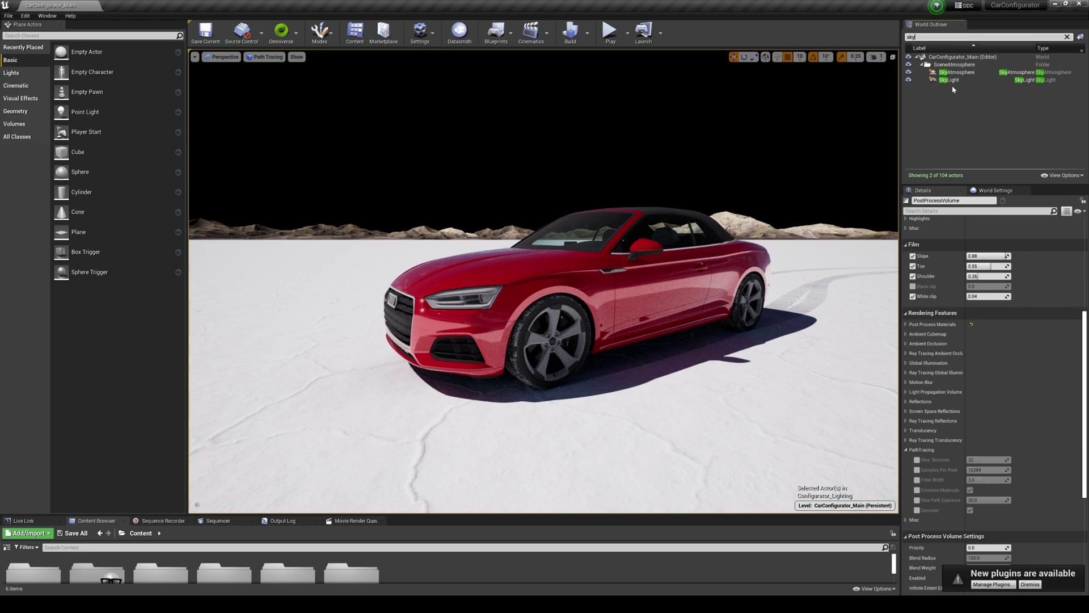
pyautogui.click(951, 80)
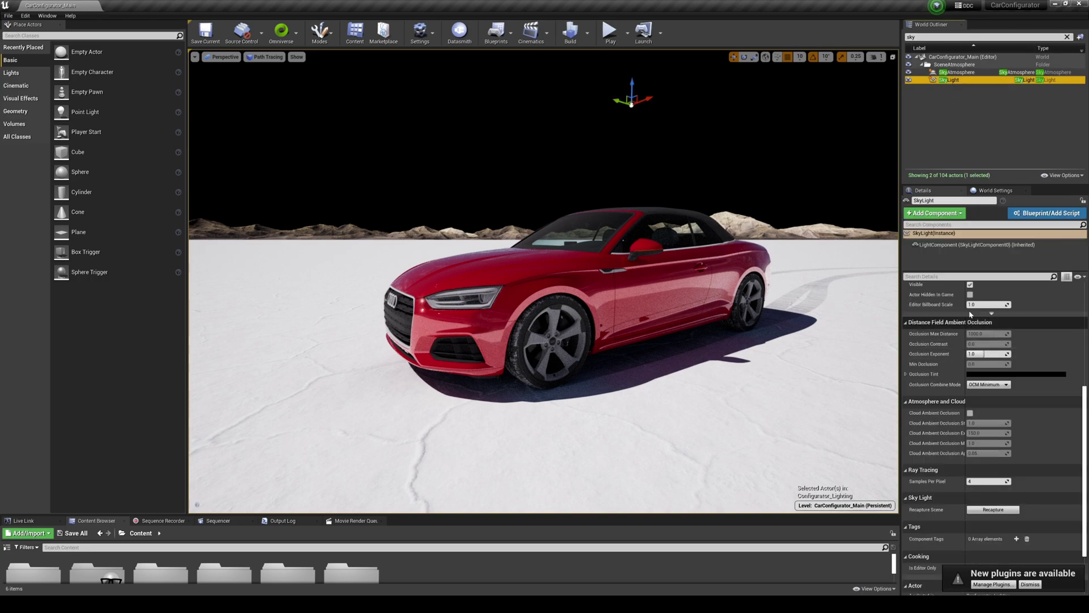
pyautogui.click(971, 357)
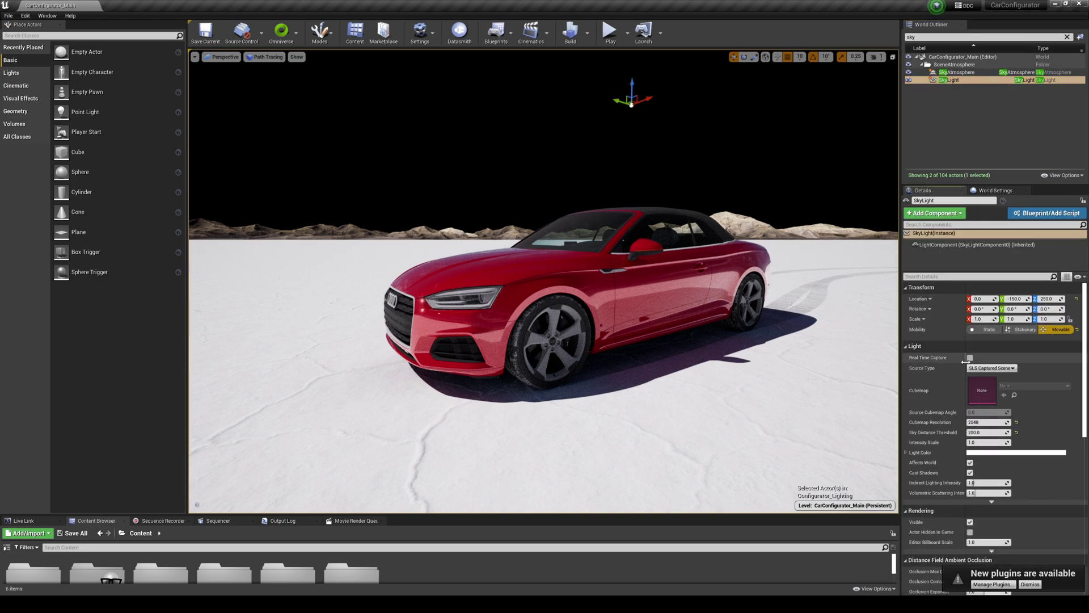
# Reselect the SceneAtmosphere PostProcessVolume and override its path tracing Max. Bounces with a value of 1
pyautogui.click(1059, 33)
pyautogui.write('post')
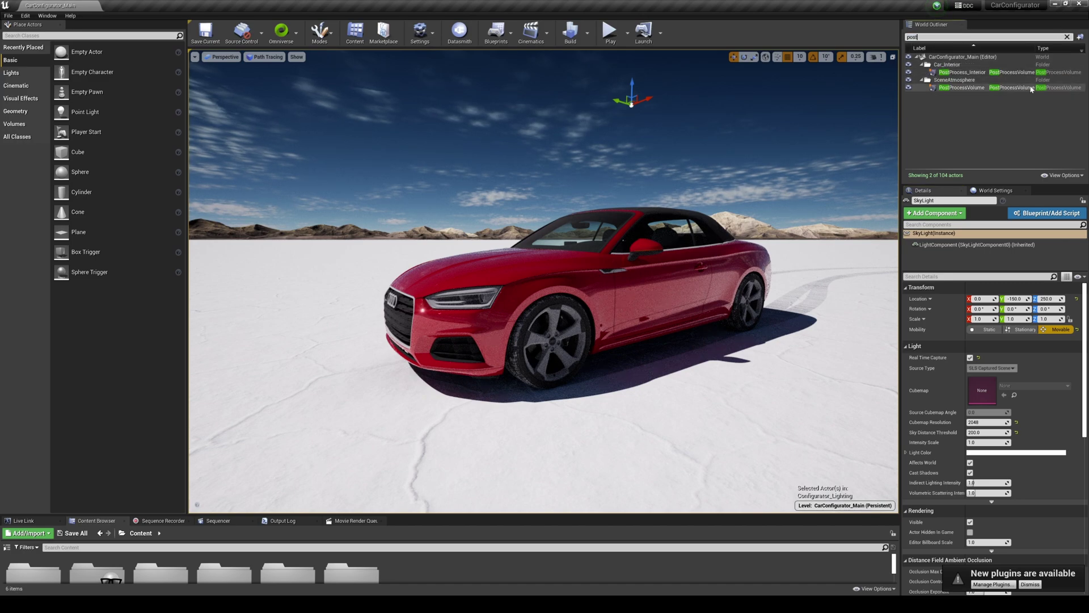
pyautogui.click(965, 87)
pyautogui.scroll(-3, 993, 383)
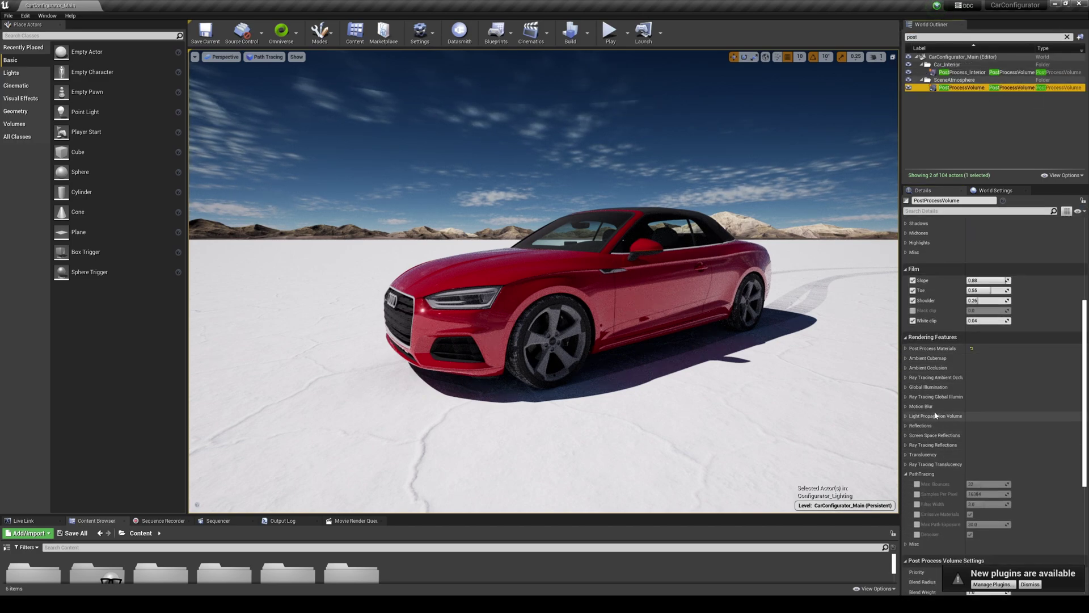
pyautogui.click(918, 443)
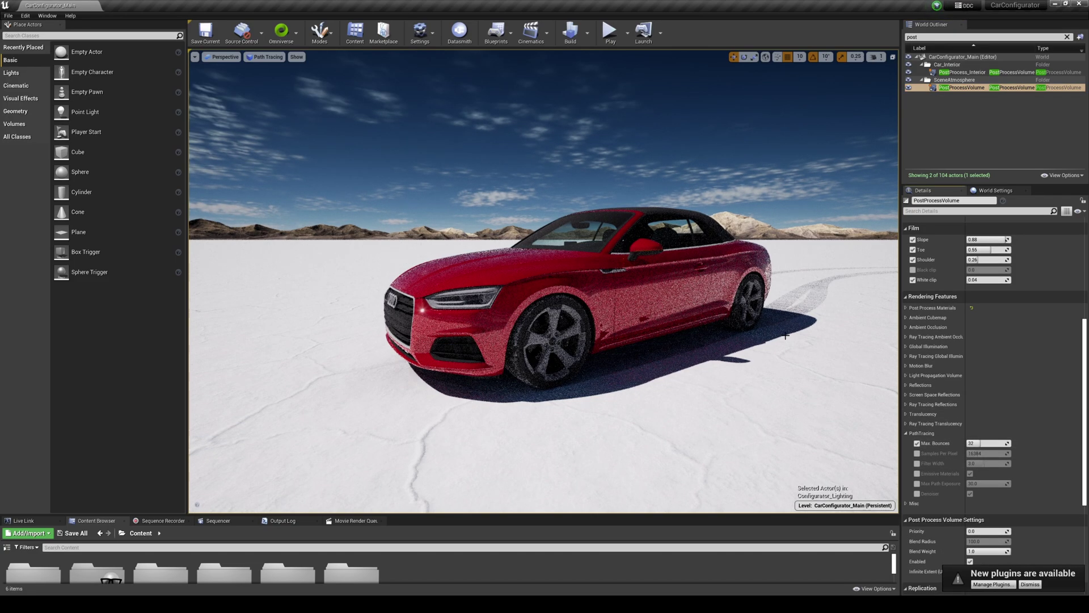
pyautogui.click(987, 443)
pyautogui.write('1')
pyautogui.press('Return')
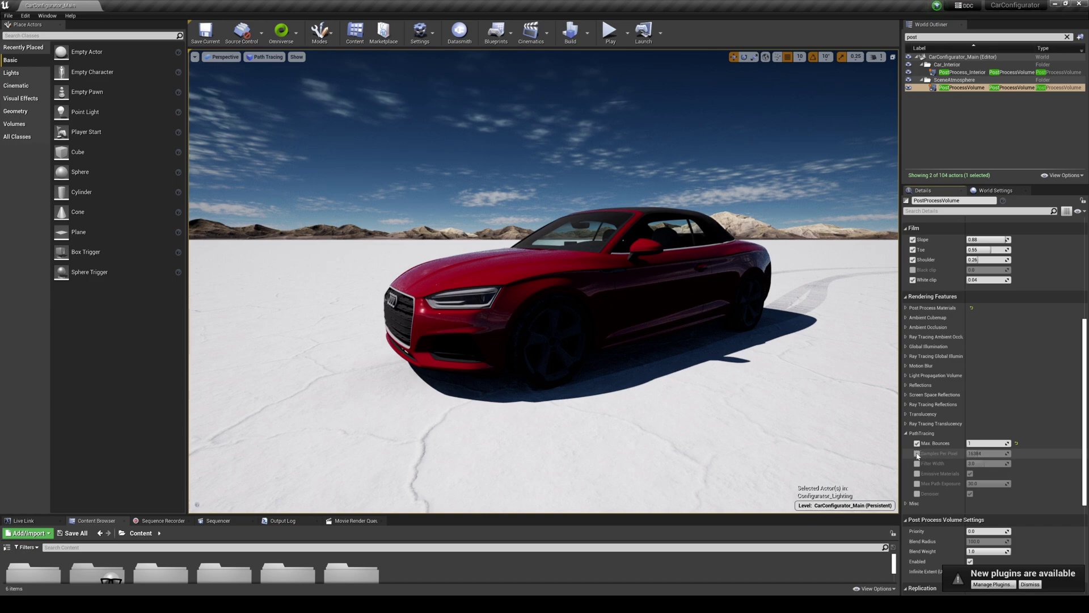
# Override the path tracing Samples Per Pixel with 12 and enable the Filter Width and Max Path Exposure overrides
pyautogui.click(917, 454)
pyautogui.click(977, 453)
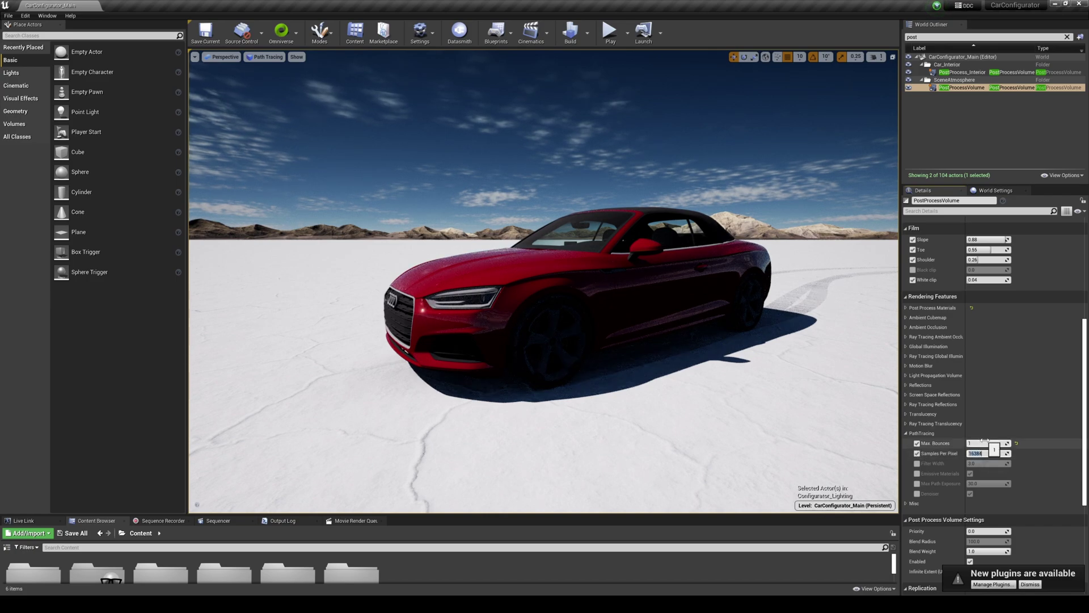
pyautogui.write('12')
pyautogui.press('Return')
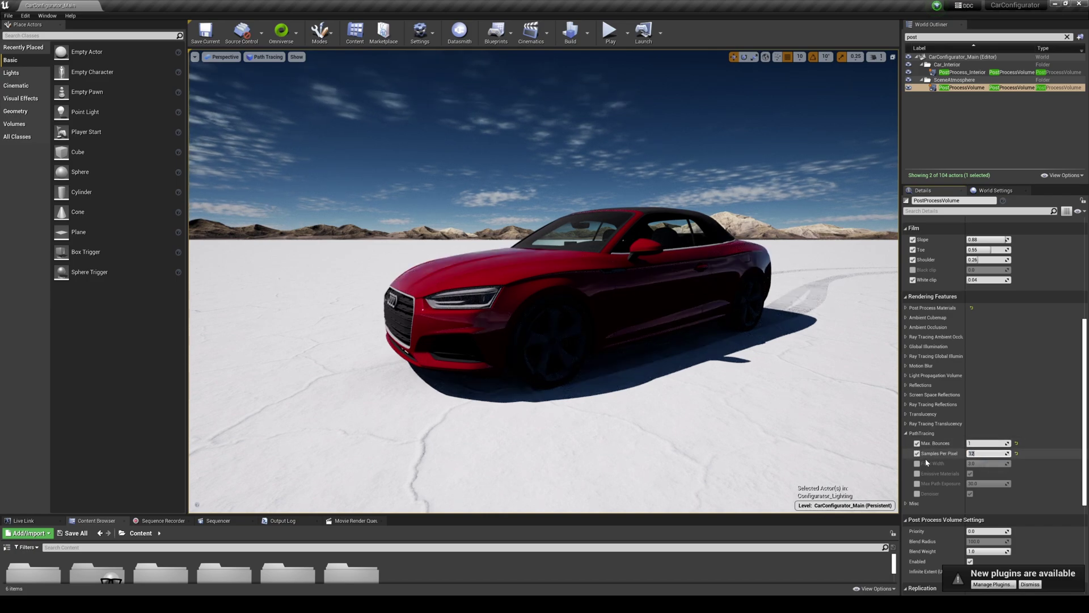
pyautogui.click(918, 464)
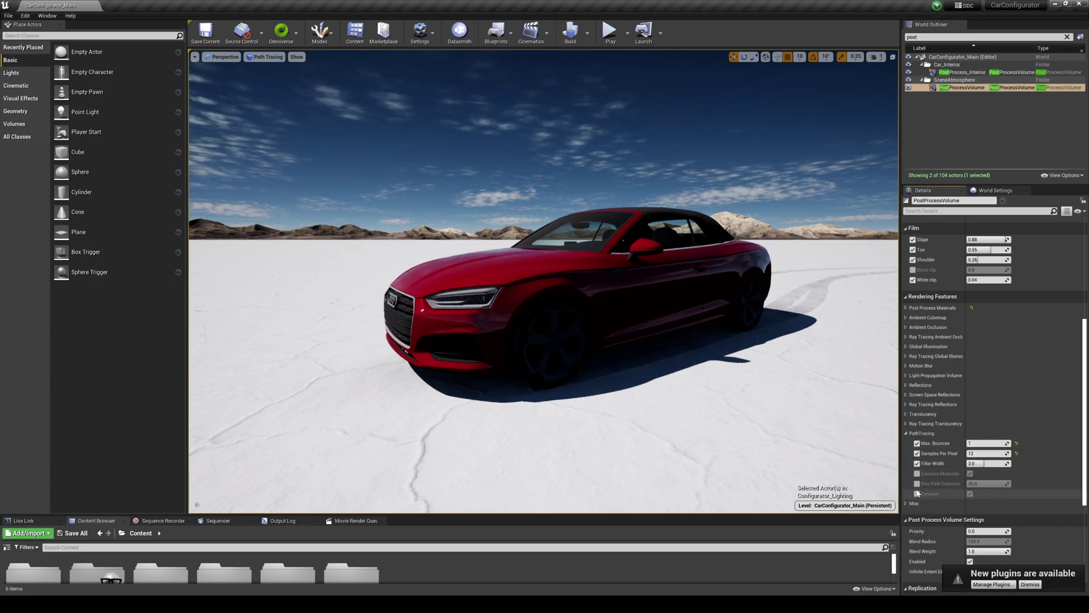
pyautogui.click(918, 484)
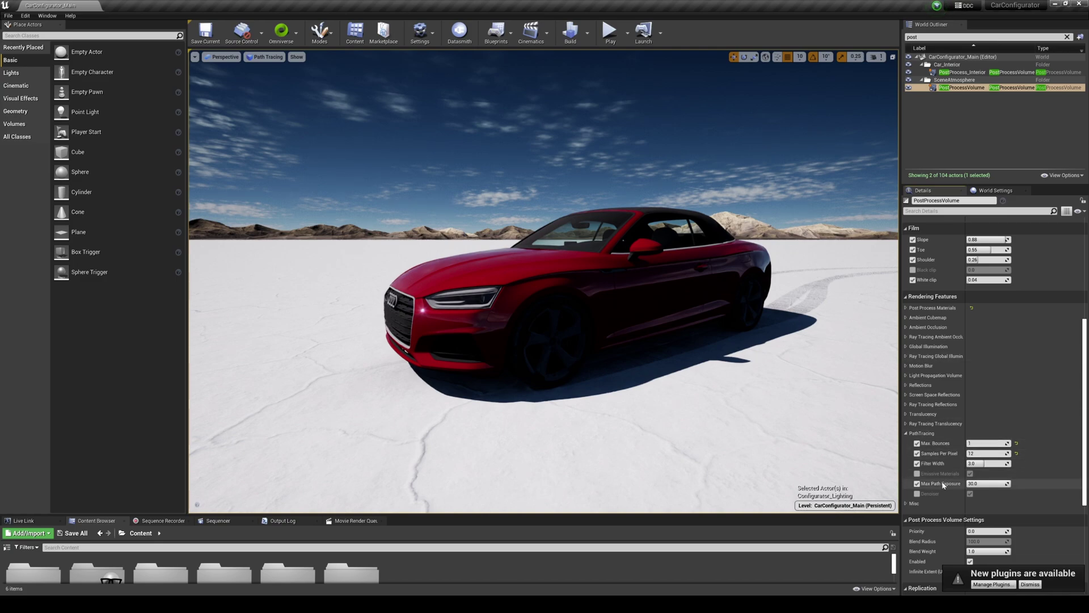
# Expand the volume's Misc rendering features and set Screen Percentage to 100
pyautogui.click(915, 504)
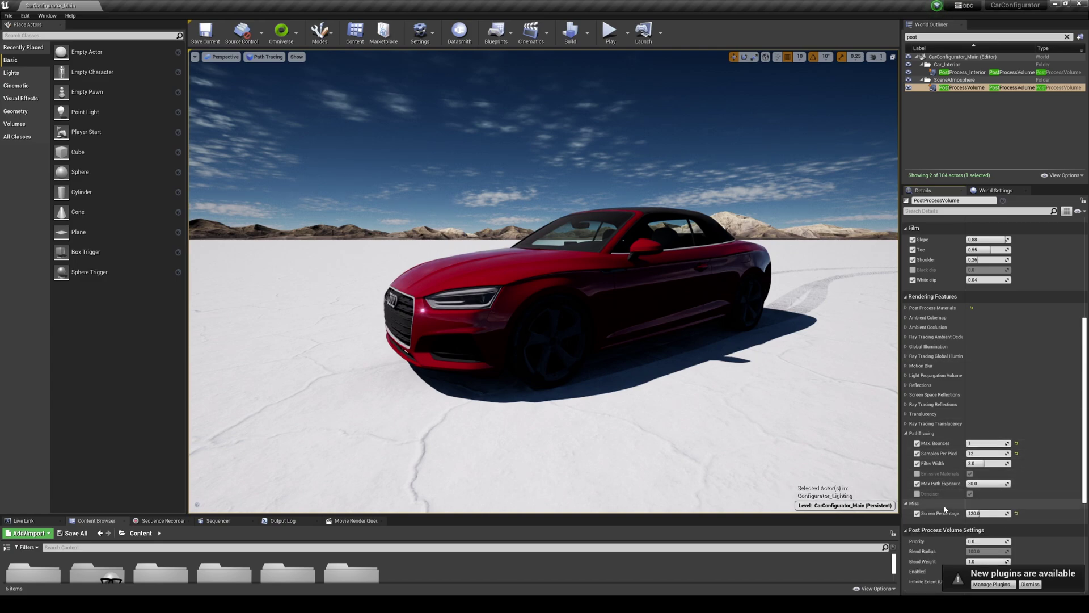
pyautogui.click(983, 513)
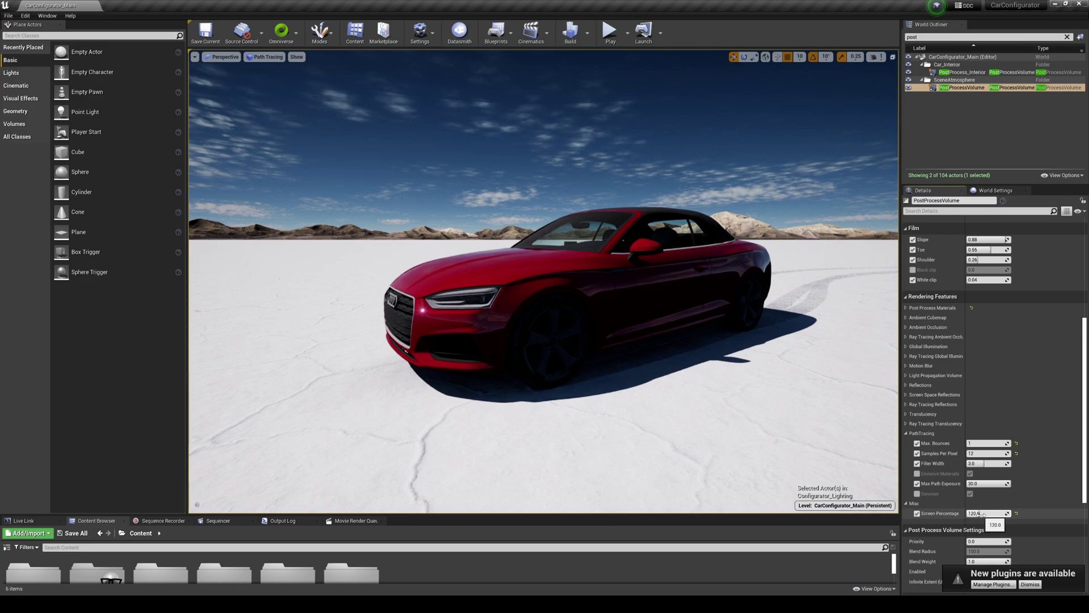
pyautogui.write('100')
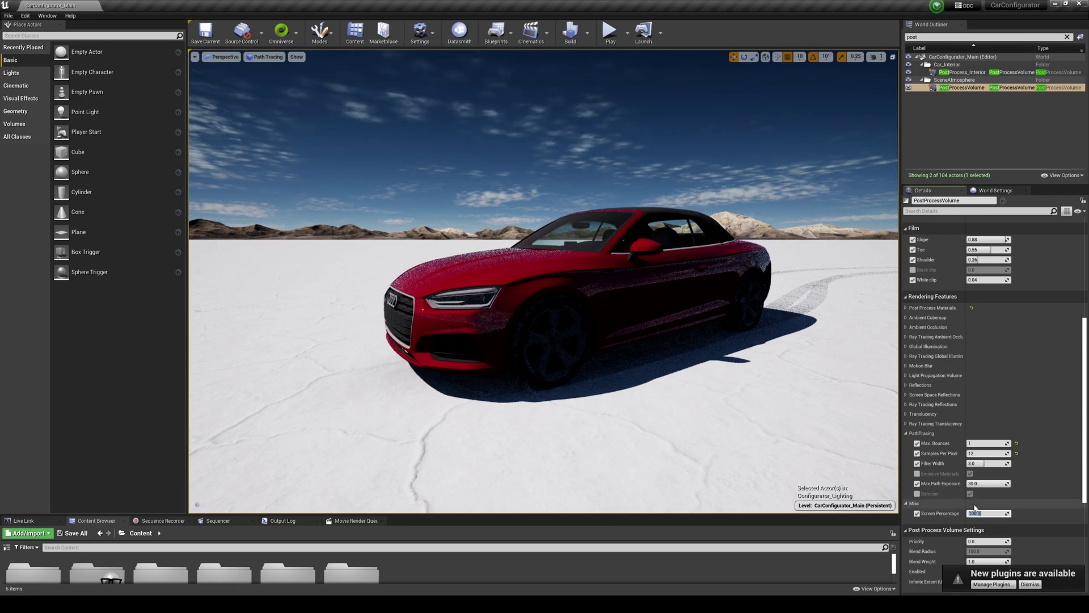
pyautogui.press('Return')
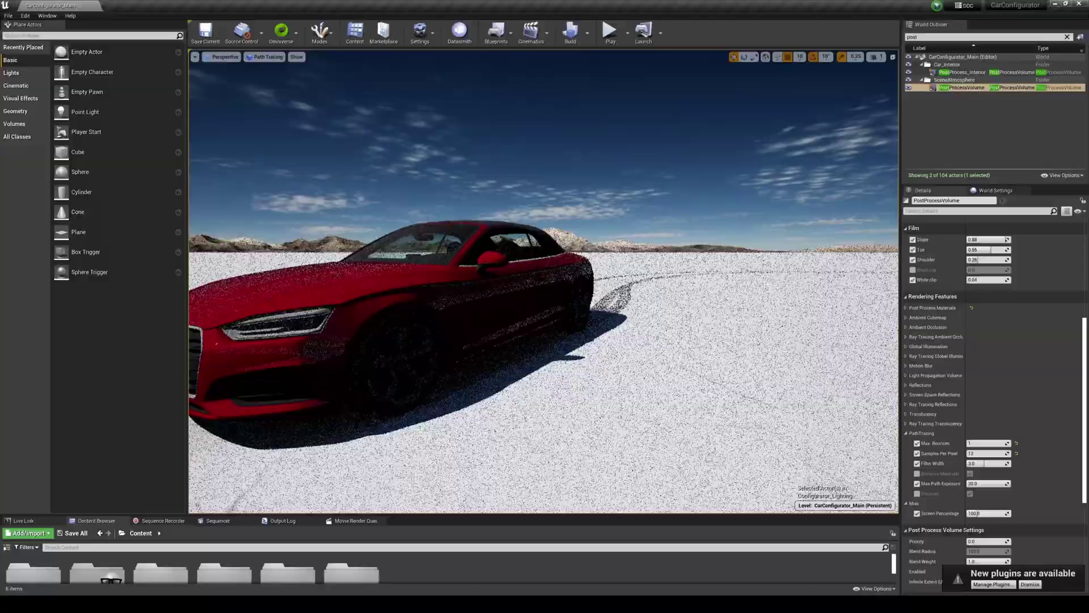
# Switch the viewport's view mode from Path Tracing back to Lit
pyautogui.moveTo(544, 282)
pyautogui.mouseDown(button='right')
pyautogui.moveTo(460, 301)
pyautogui.moveTo(500, 292)
pyautogui.moveTo(466, 292)
pyautogui.mouseUp(button='right')
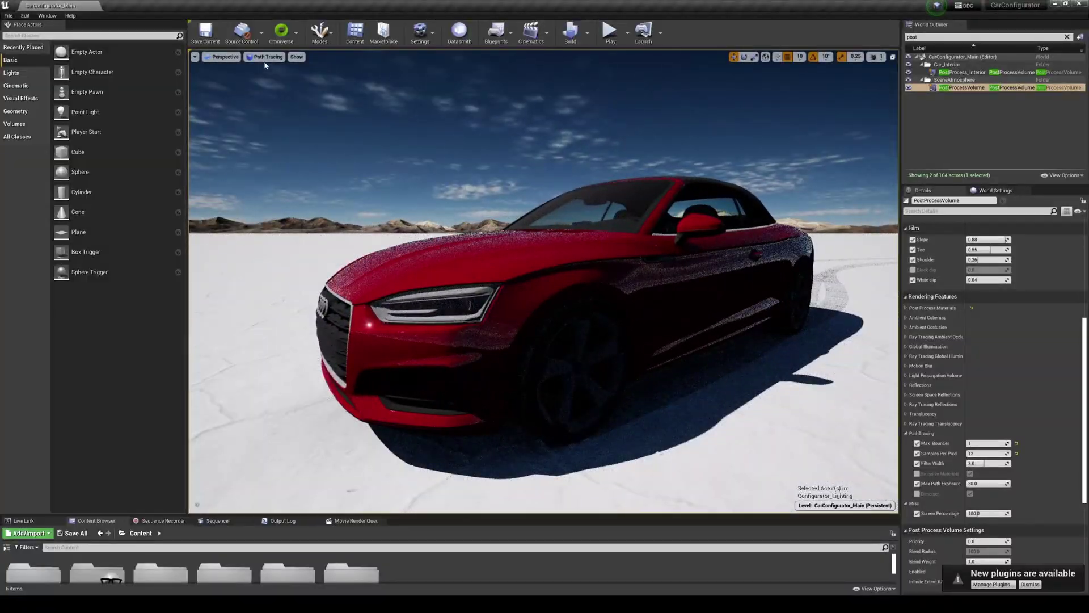
pyautogui.click(265, 57)
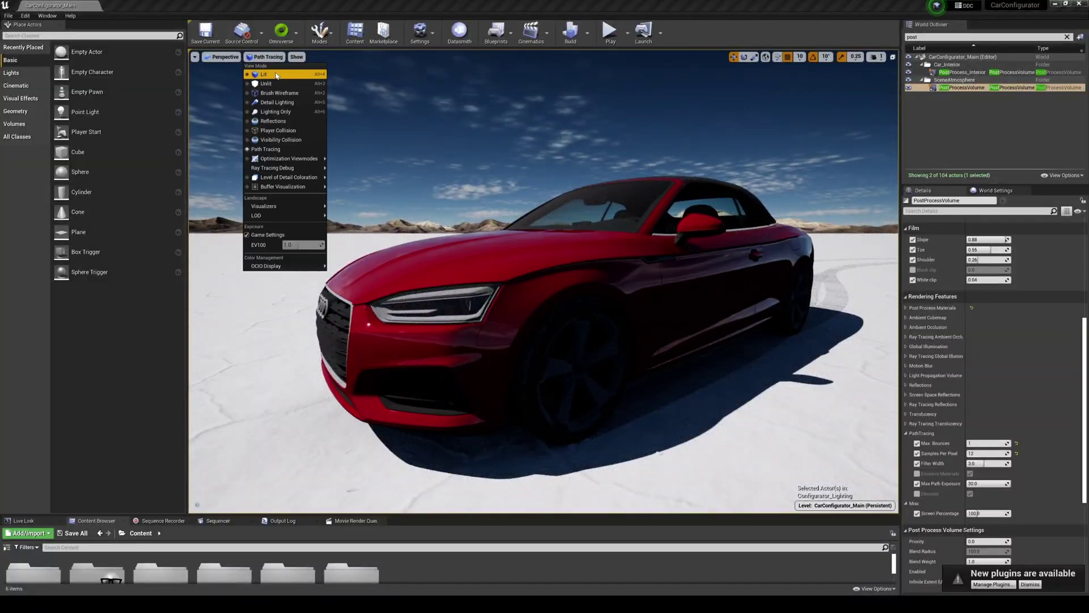
pyautogui.click(271, 74)
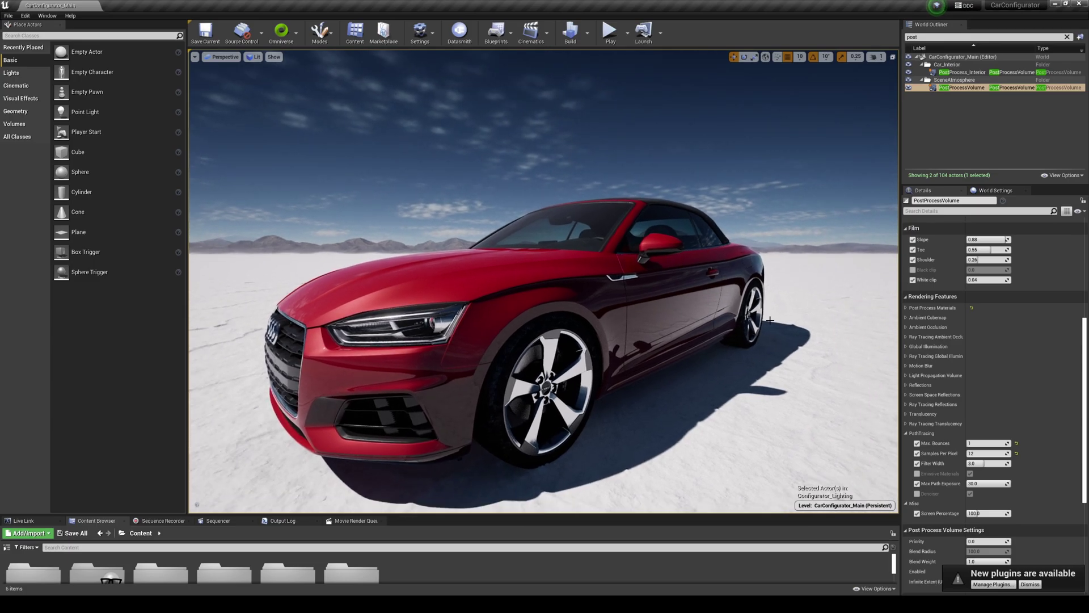
# Switch the viewport's view mode from Lit to Path Tracing with the car's front corner framed
pyautogui.click(253, 57)
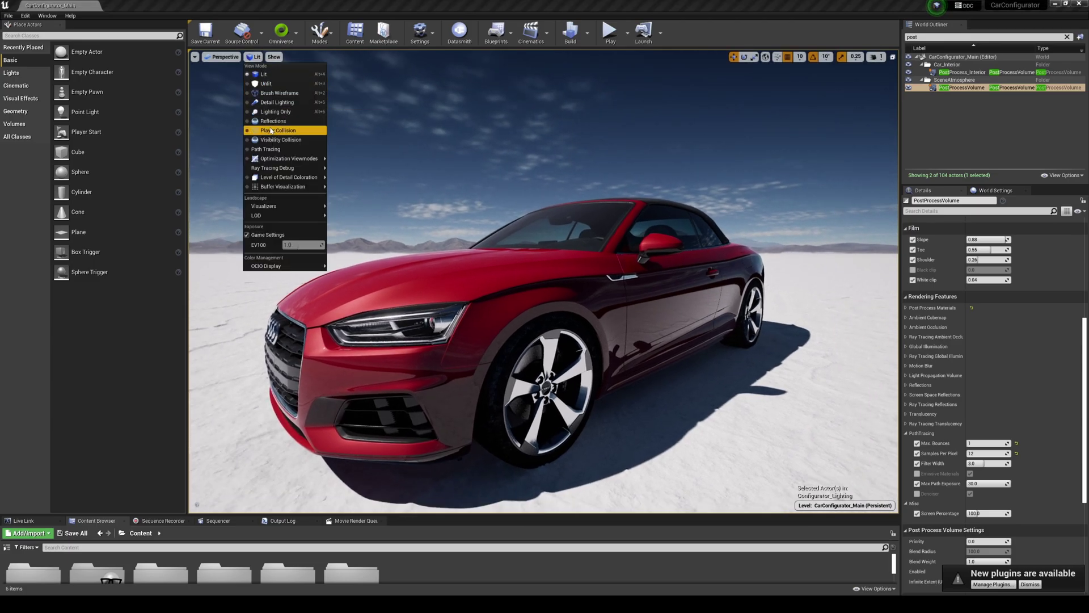
pyautogui.moveTo(288, 158)
pyautogui.moveTo(544, 284)
pyautogui.mouseDown(button='right')
pyautogui.moveTo(511, 323)
pyautogui.moveTo(567, 307)
pyautogui.moveTo(488, 297)
pyautogui.moveTo(527, 289)
pyautogui.mouseUp(button='right')
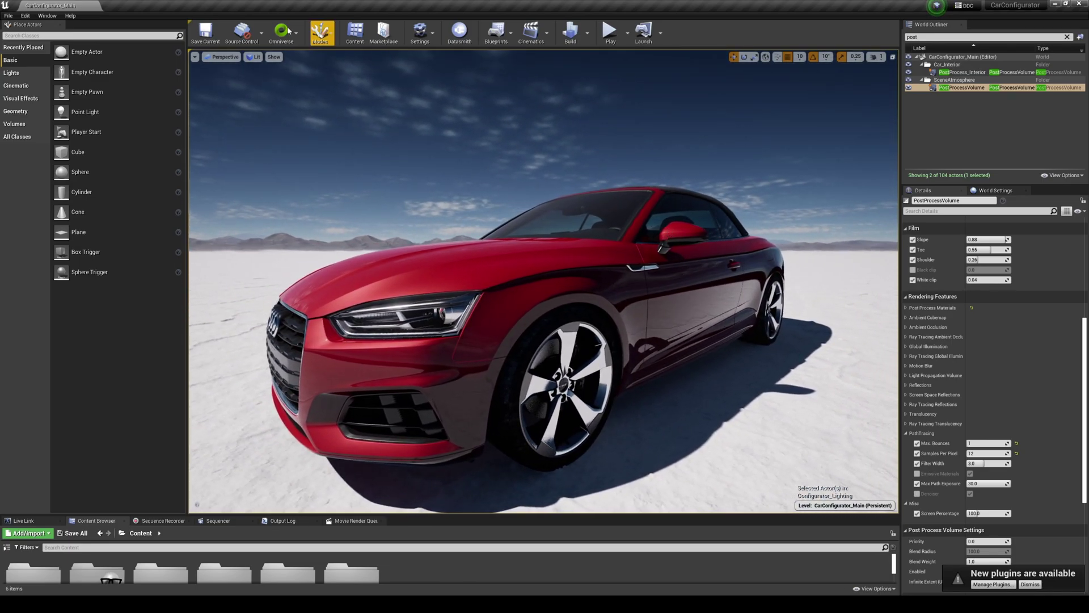
pyautogui.click(257, 58)
pyautogui.click(270, 149)
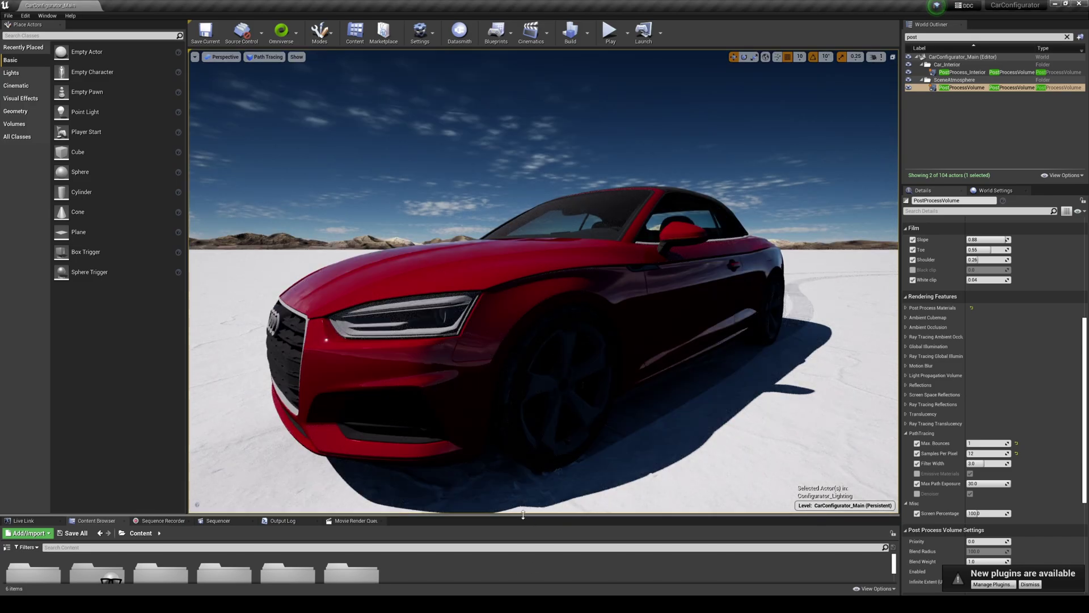
# Enlarge the lower panel area and show the Output Log with its console command line ready for input
pyautogui.moveTo(449, 516); pyautogui.dragTo(397, 481)
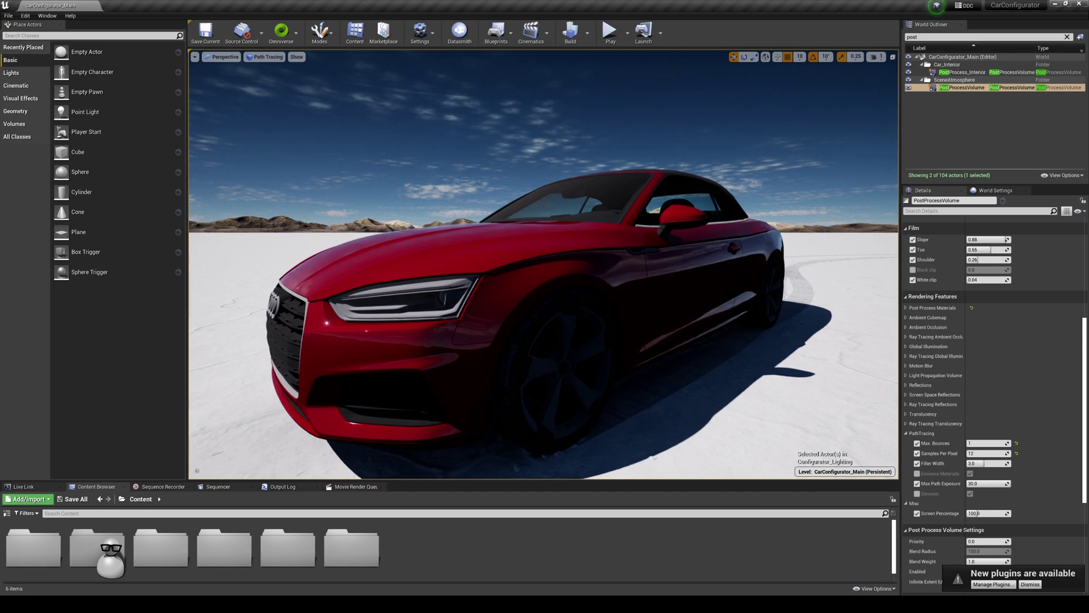
pyautogui.click(283, 487)
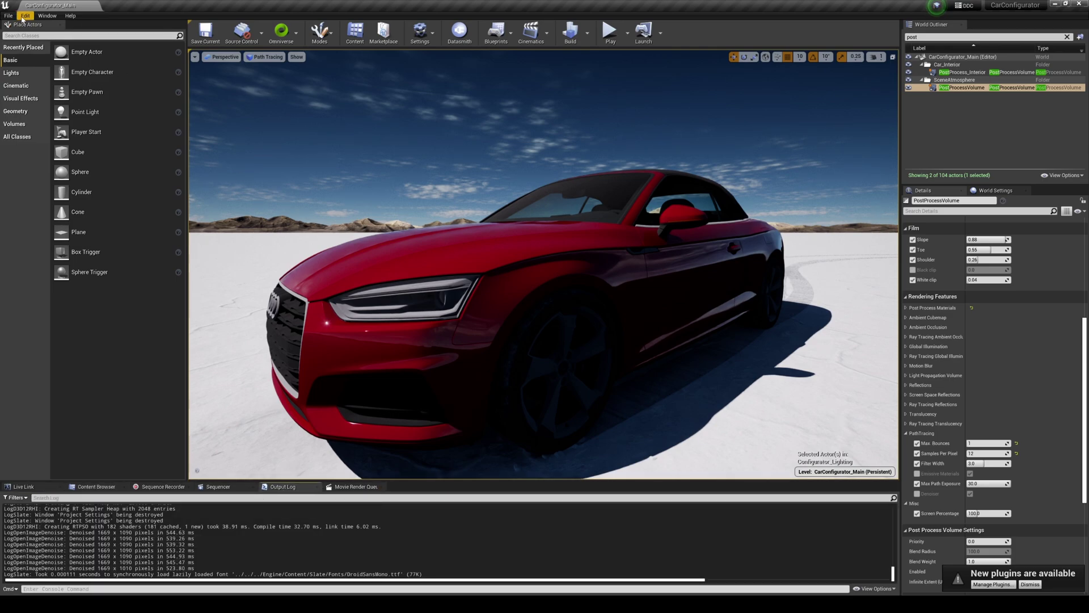
pyautogui.click(47, 15)
pyautogui.moveTo(85, 210)
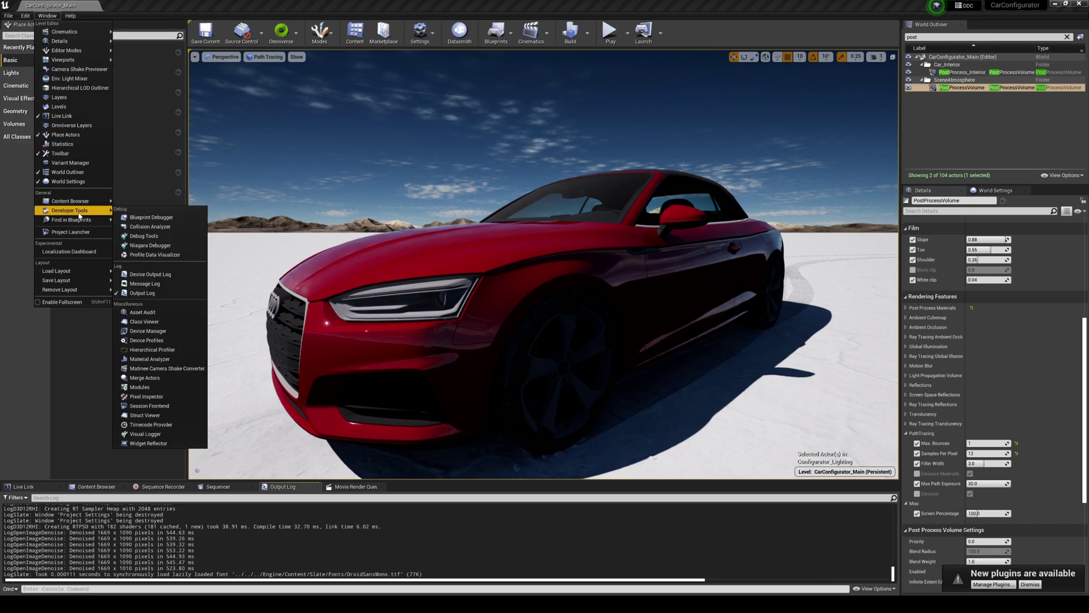
pyautogui.click(142, 292)
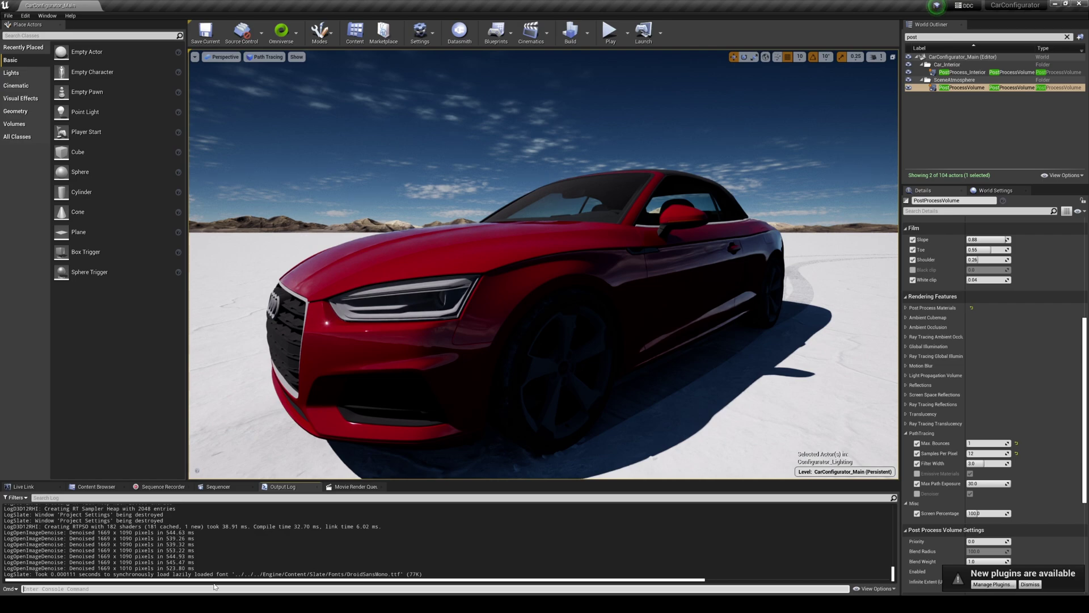
# Enable the path tracing progress bar with the console command r.PathTracing.ProgressDisplay 1
pyautogui.write('progress')
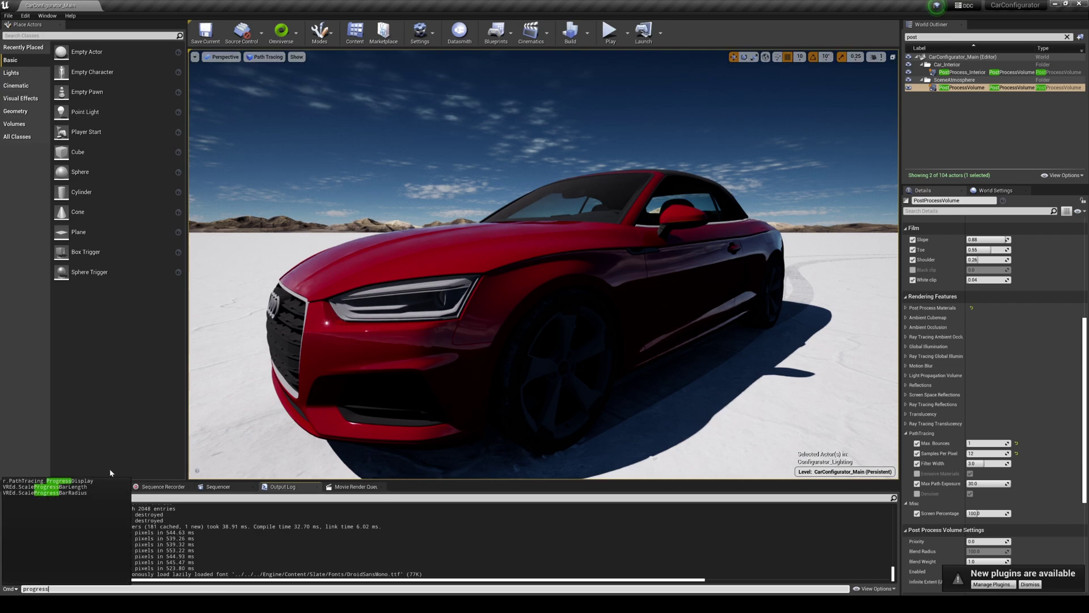
pyautogui.click(45, 482)
pyautogui.write('1')
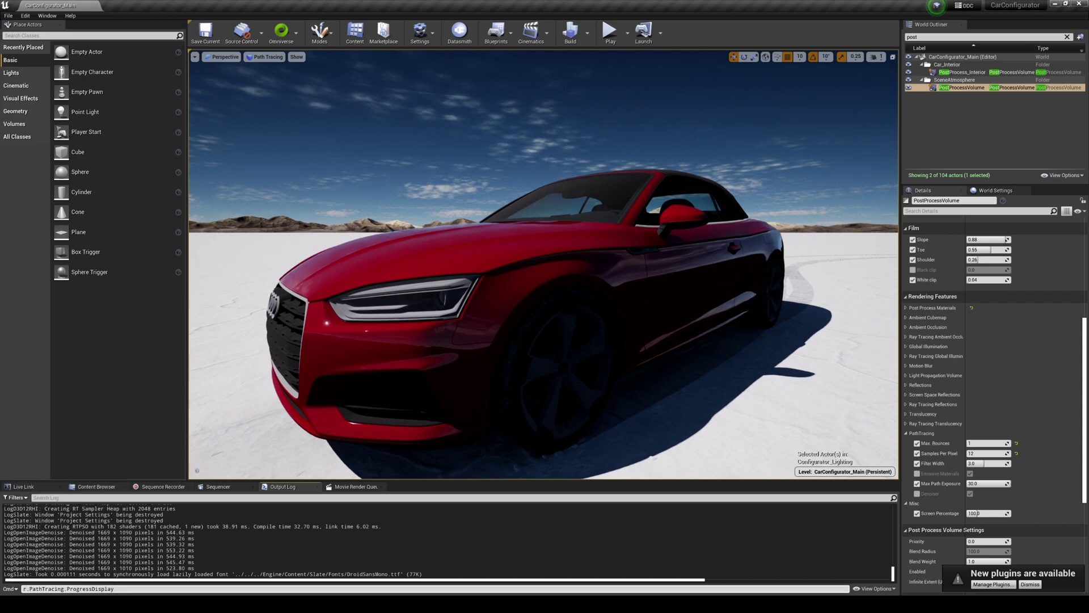
pyautogui.press('Return')
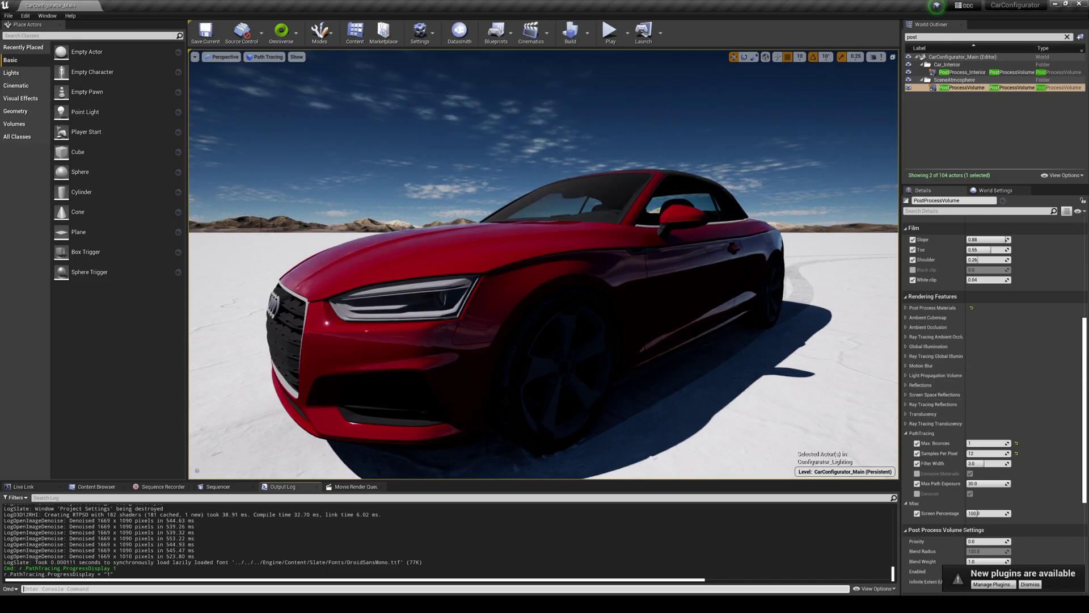
# Set the PostProcessVolume's path tracing Max. Bounces to 60
pyautogui.moveTo(458, 467)
pyautogui.keyDown('alt'); pyautogui.mouseDown()
pyautogui.moveTo(462, 545)
pyautogui.moveTo(477, 471)
pyautogui.moveTo(459, 467)
pyautogui.mouseUp(); pyautogui.keyUp('alt')
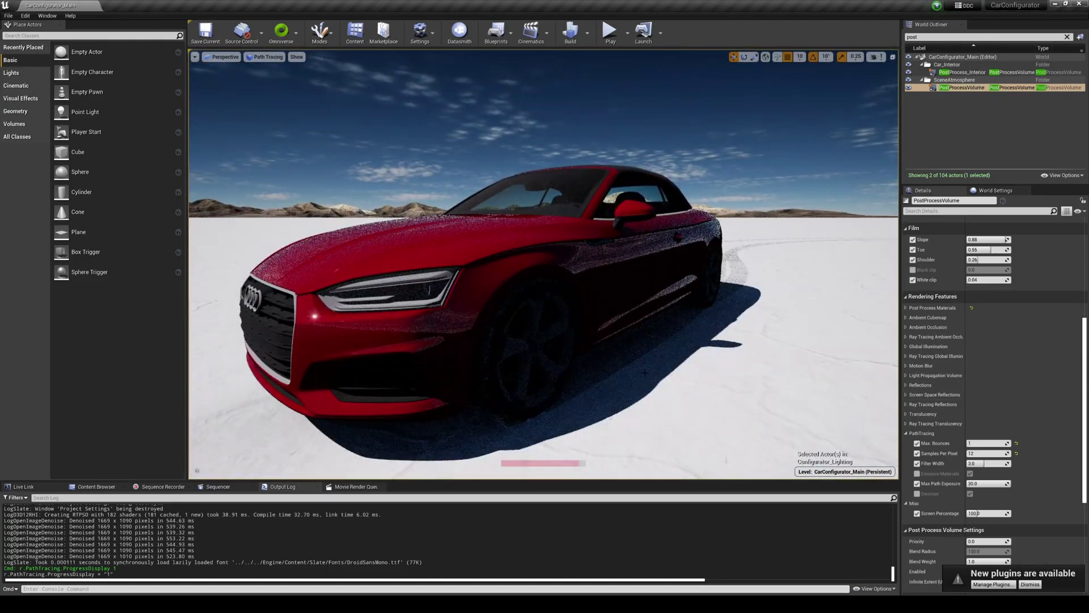
pyautogui.moveTo(644, 372); pyautogui.dragTo(619, 371, button='right')
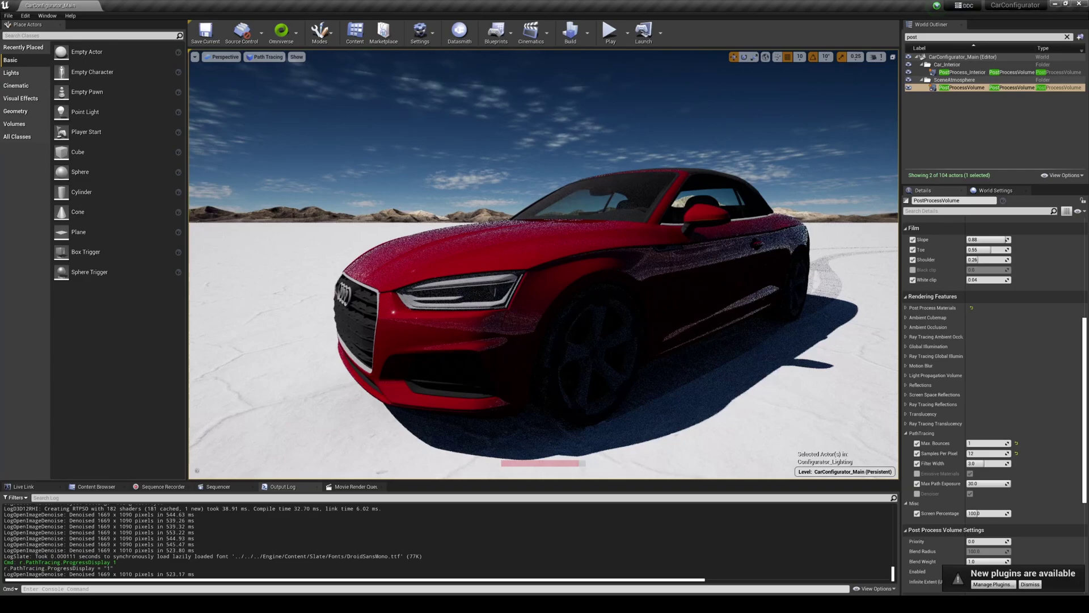
pyautogui.click(976, 443)
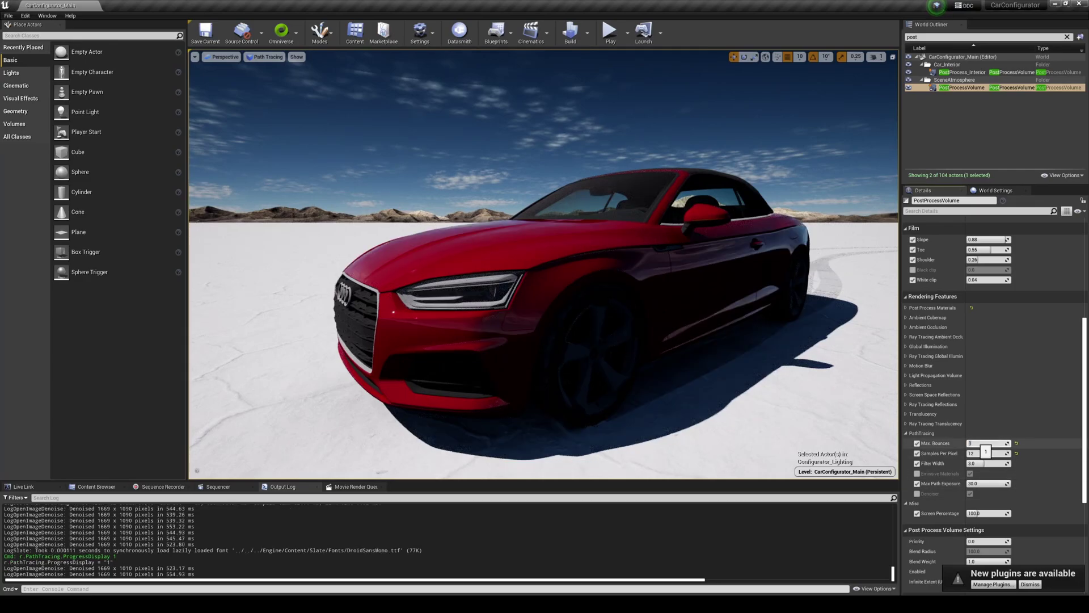
pyautogui.press('Return')
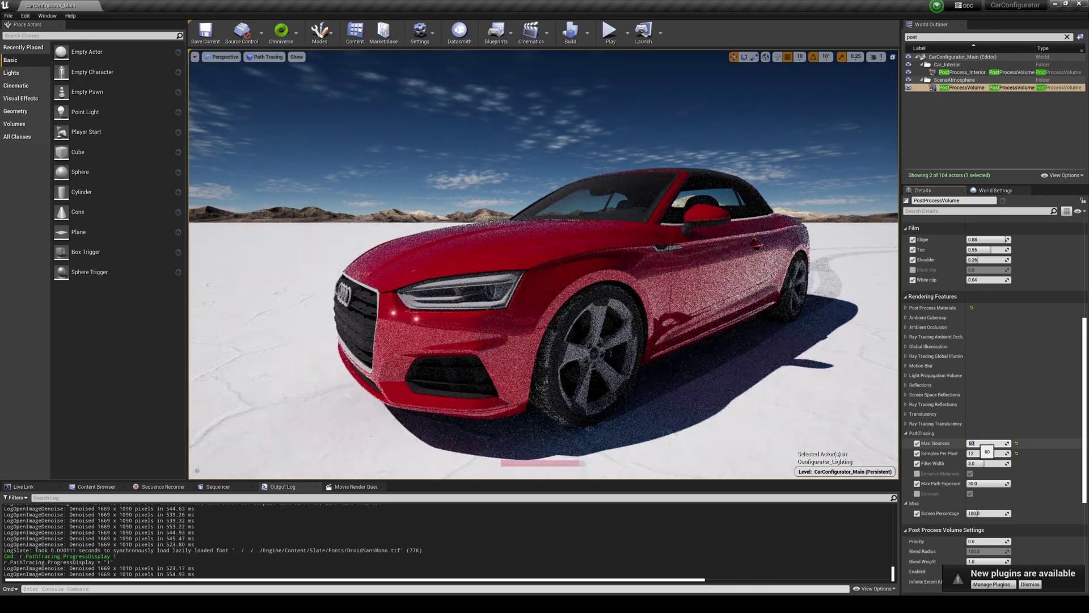
# Examine the path-traced paint, front wheel and door of the car from several distances
pyautogui.moveTo(624, 230); pyautogui.dragTo(683, 277)
pyautogui.moveTo(698, 275); pyautogui.dragTo(697, 276, button='right')
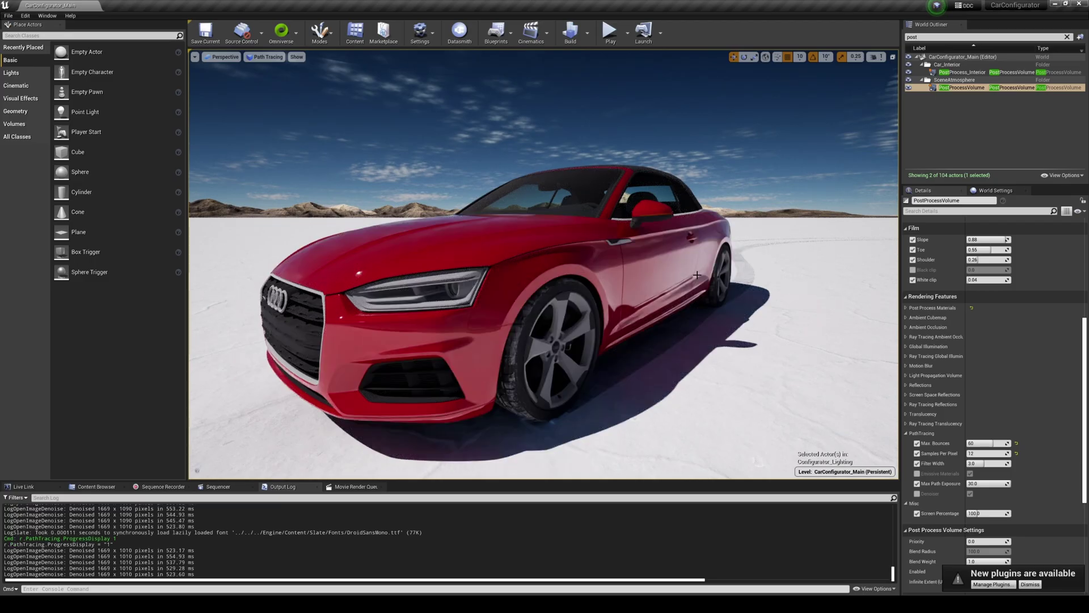
pyautogui.moveTo(698, 275)
pyautogui.mouseDown()
pyautogui.moveTo(703, 267)
pyautogui.moveTo(736, 350)
pyautogui.mouseUp()
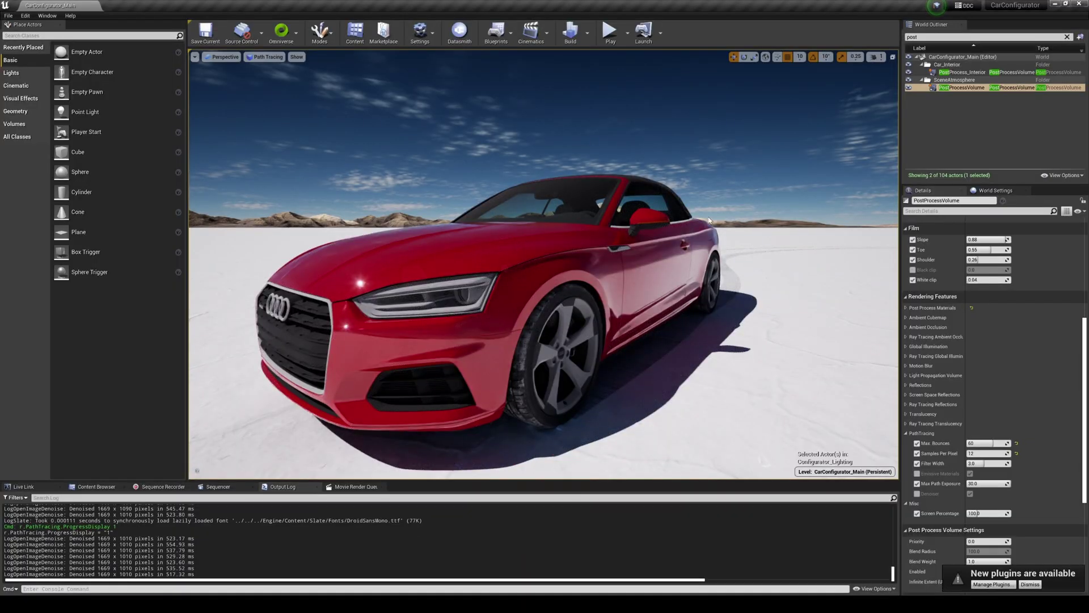
pyautogui.press('w')
pyautogui.moveTo(727, 234); pyautogui.dragTo(724, 330, button='right')
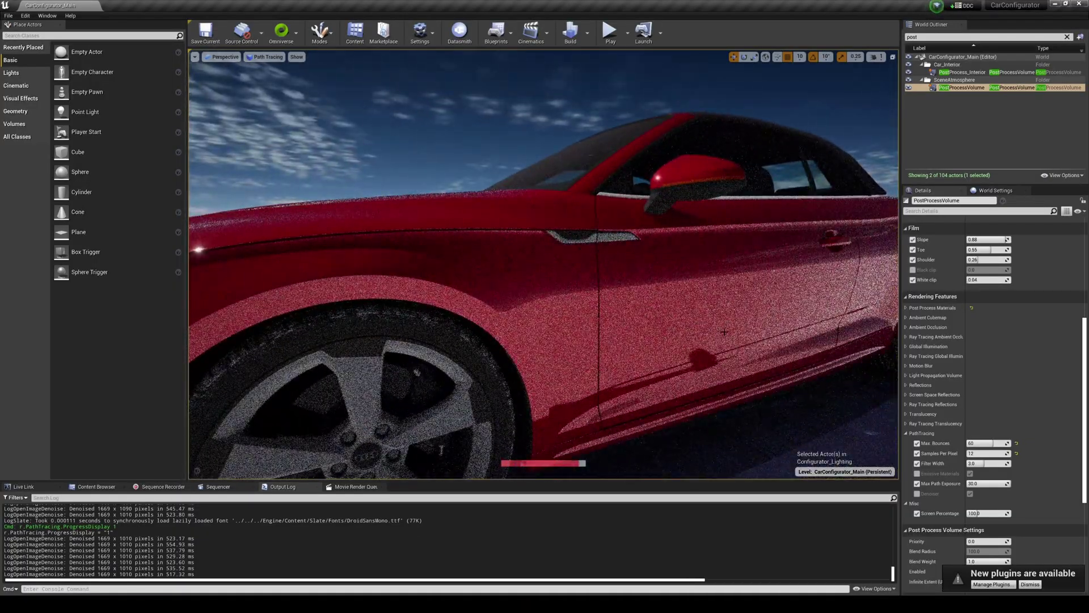
pyautogui.moveTo(725, 331); pyautogui.dragTo(705, 404)
pyautogui.moveTo(705, 404); pyautogui.dragTo(705, 406, button='right')
pyautogui.press('s')
pyautogui.press('a')
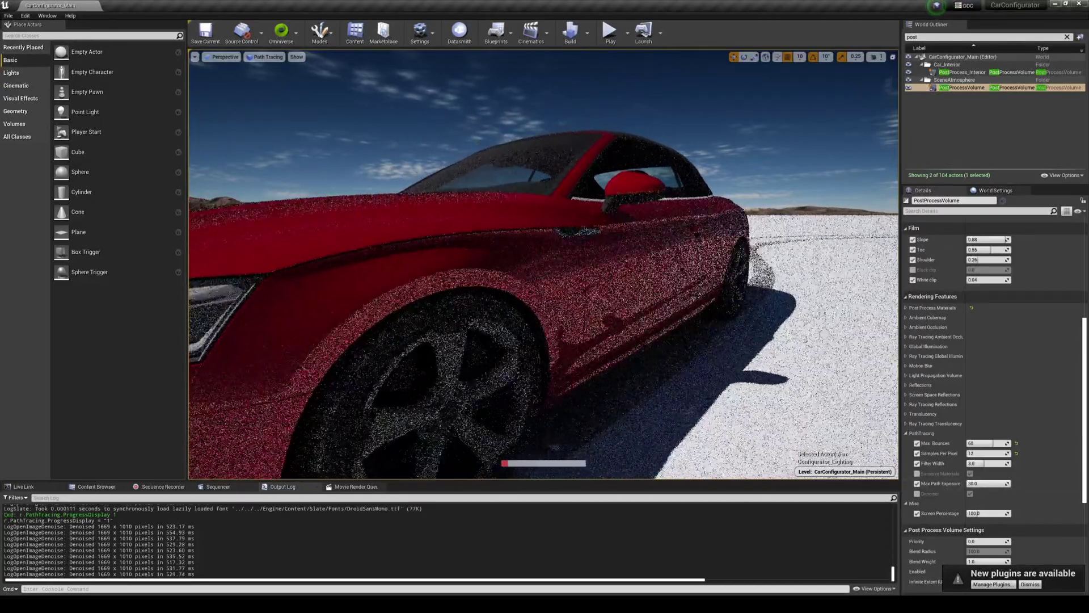
# Set the PostProcessVolume's path tracing Samples Per Pixel to 60
pyautogui.doubleClick(982, 453)
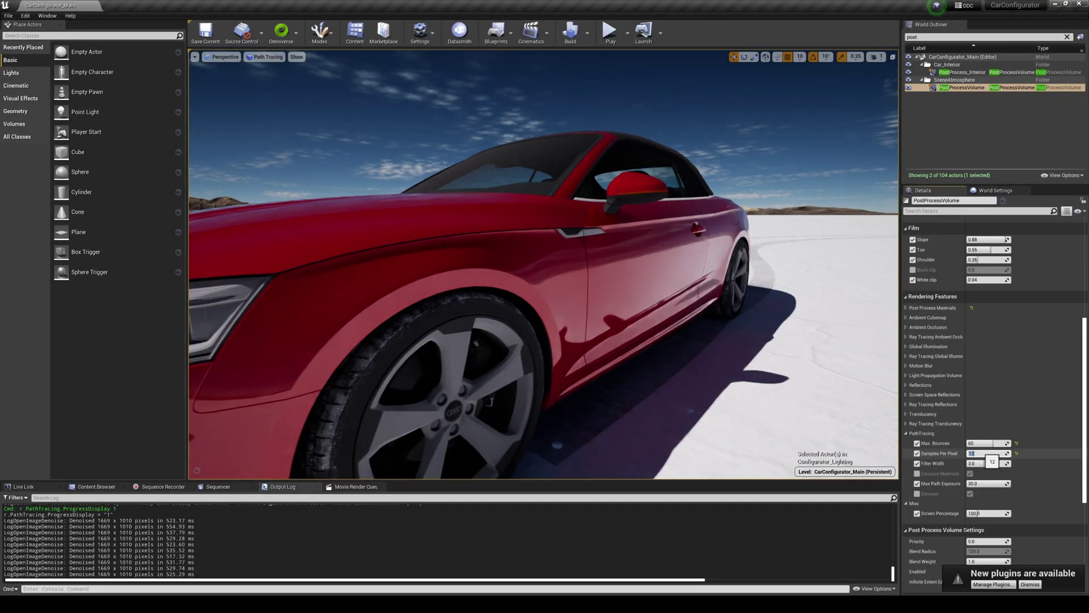
pyautogui.write('60')
pyautogui.press('Return')
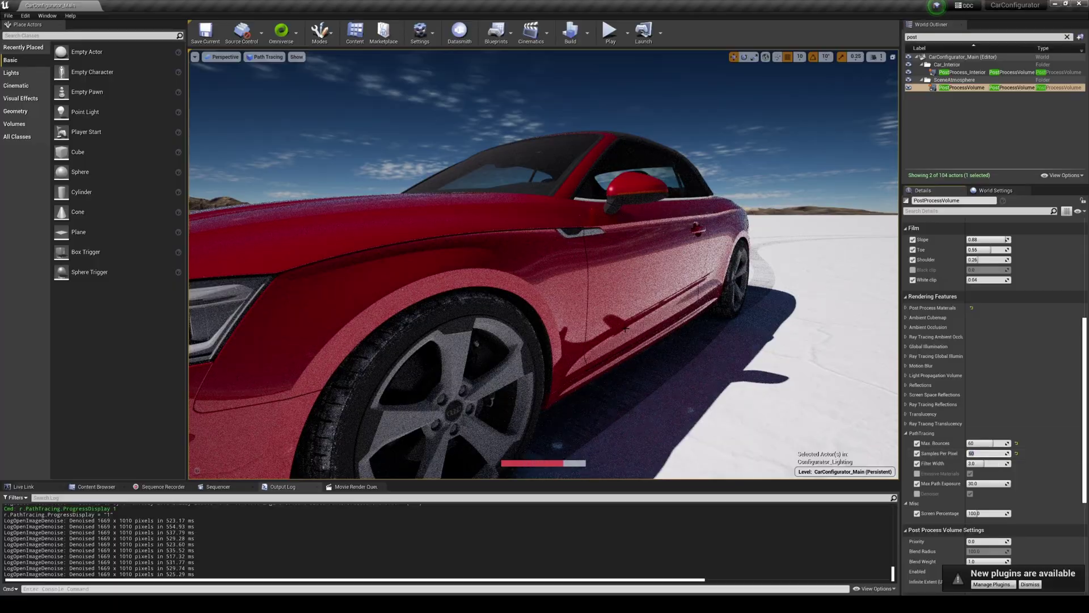
# Frame the car's front corner and switch the viewport to Lit to compare its shading with the path-traced render
pyautogui.press('s')
pyautogui.press('a')
pyautogui.moveTo(740, 334); pyautogui.dragTo(721, 336, button='right')
pyautogui.press('q')
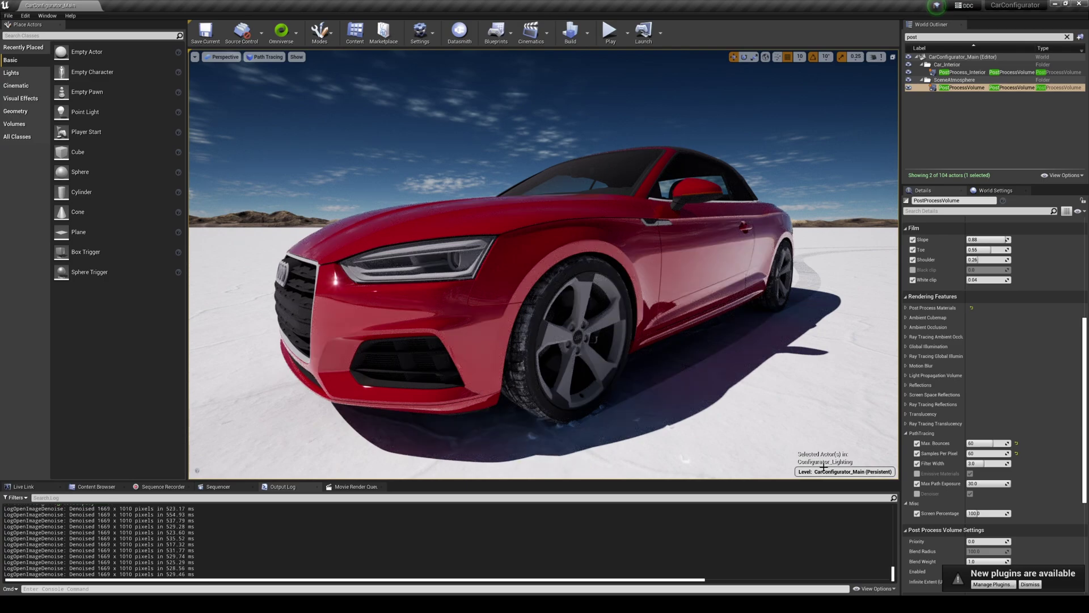
pyautogui.moveTo(732, 363); pyautogui.dragTo(725, 361, button='right')
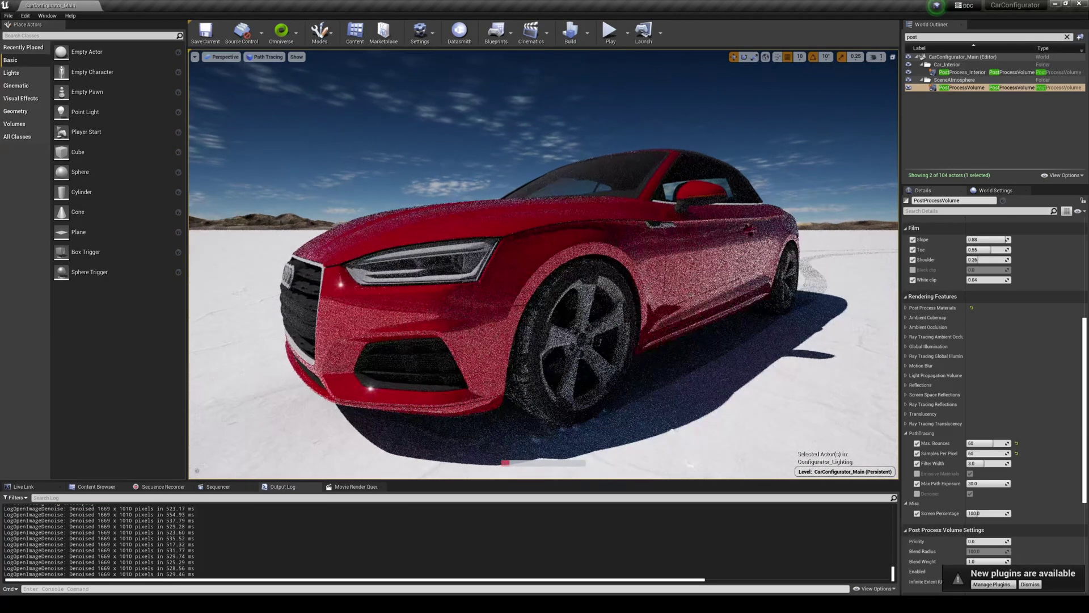
pyautogui.click(270, 59)
pyautogui.click(267, 76)
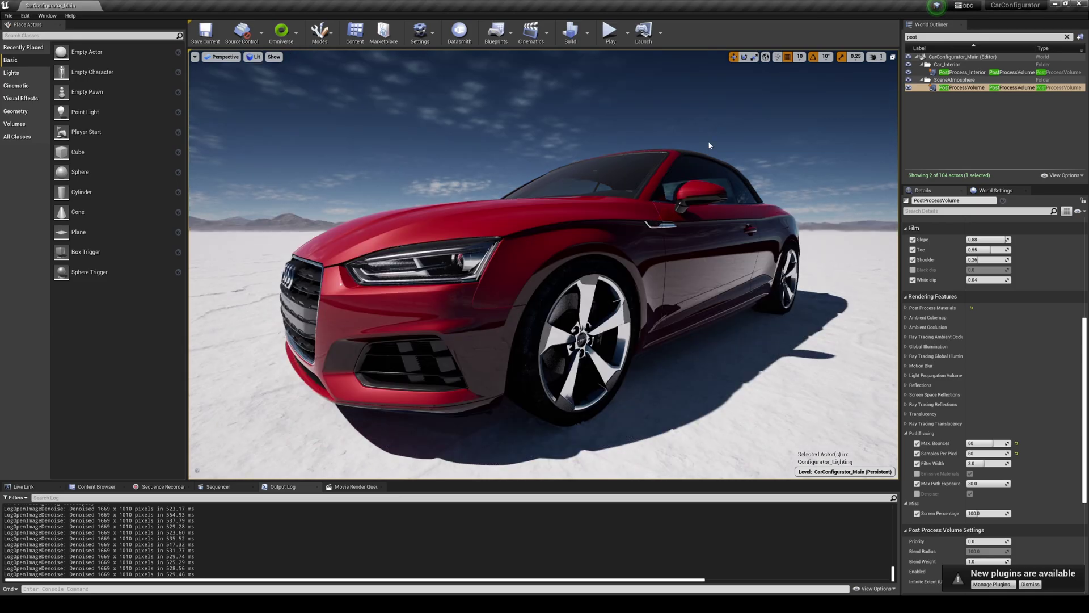
pyautogui.moveTo(696, 277); pyautogui.dragTo(751, 275, button='right')
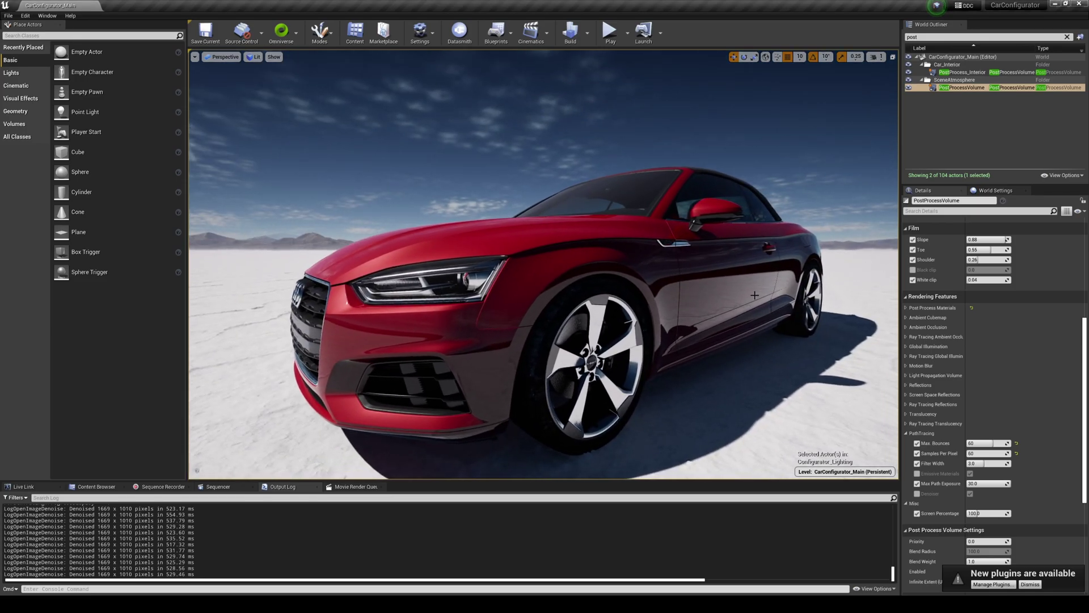
# Check the car in the Unlit view mode, and return the viewport to Path Tracing
pyautogui.click(254, 56)
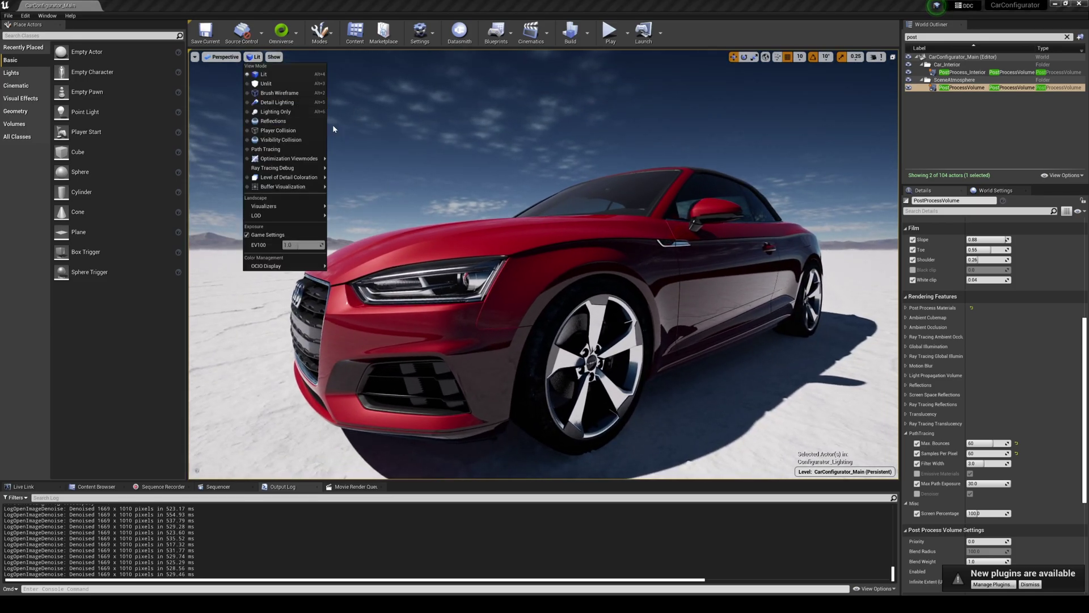
pyautogui.click(266, 83)
pyautogui.moveTo(795, 278); pyautogui.dragTo(797, 272, button='right')
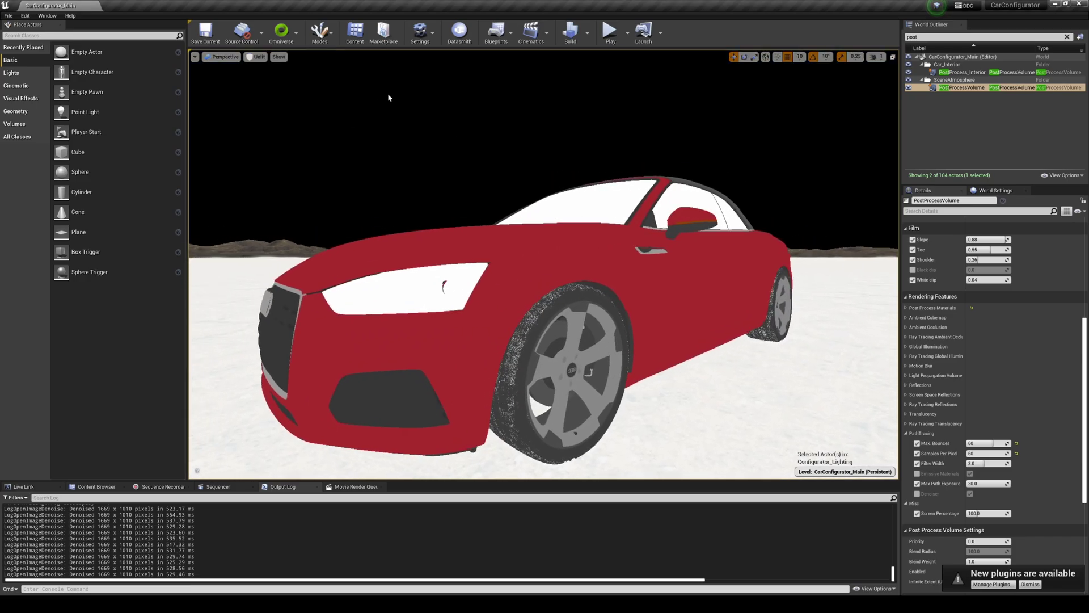
pyautogui.click(259, 56)
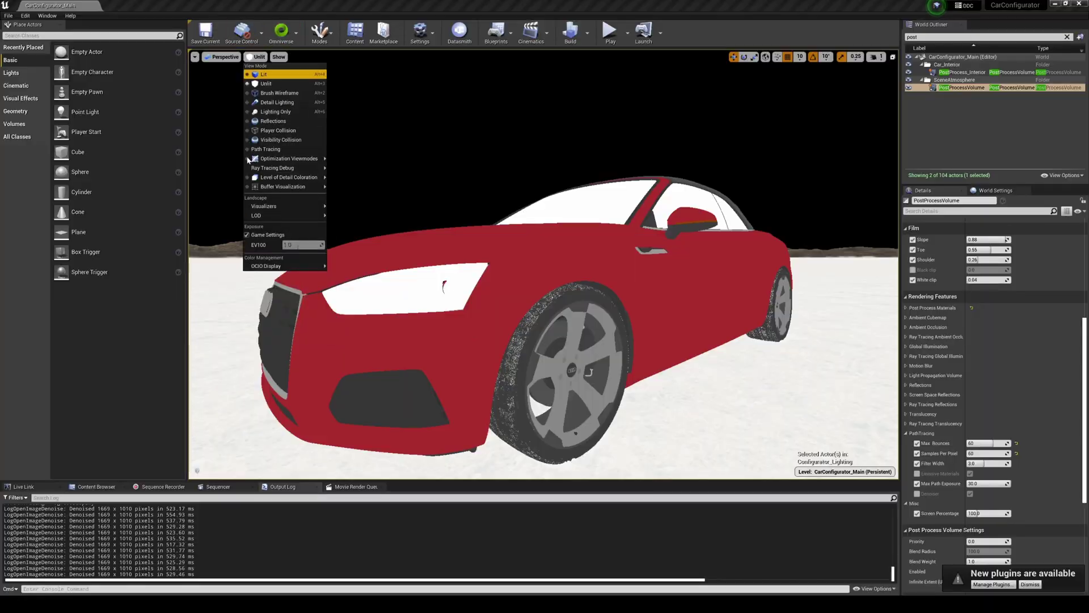
pyautogui.click(262, 150)
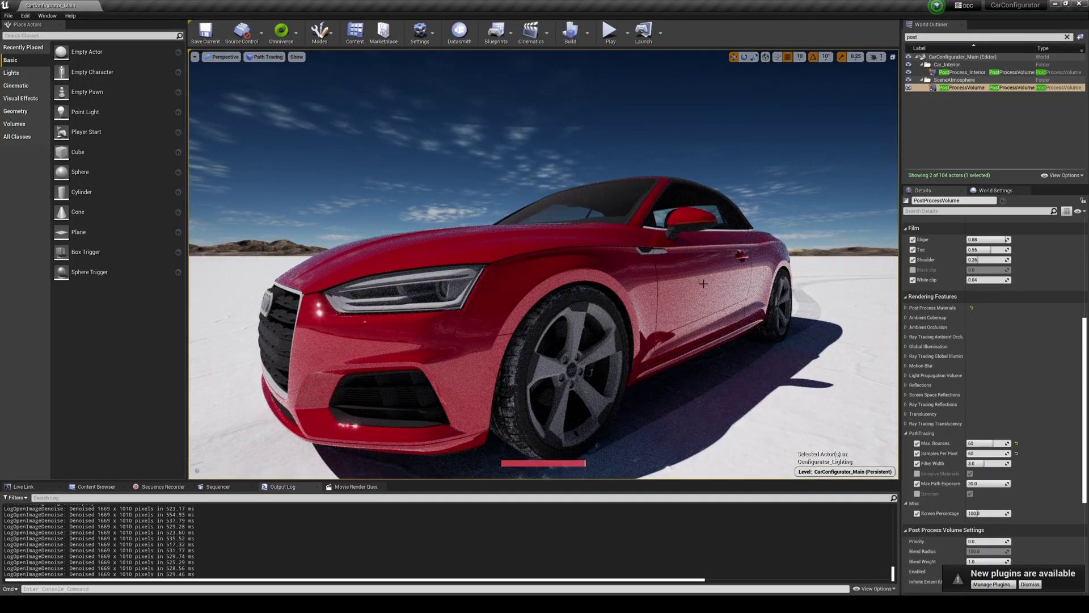
# Examine the path-traced render around the car, including the front grille, front wheel, side mirror and door
pyautogui.press('a')
pyautogui.moveTo(704, 284); pyautogui.dragTo(738, 289, button='right')
pyautogui.press('w')
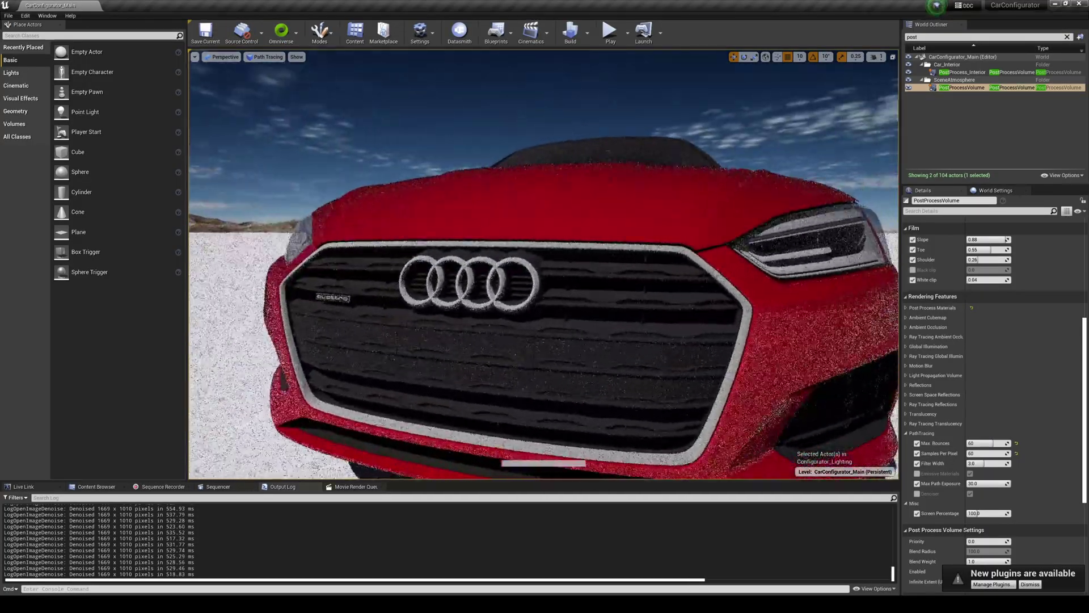
pyautogui.moveTo(703, 295); pyautogui.dragTo(702, 284)
pyautogui.press('a')
pyautogui.moveTo(683, 300); pyautogui.dragTo(728, 298, button='right')
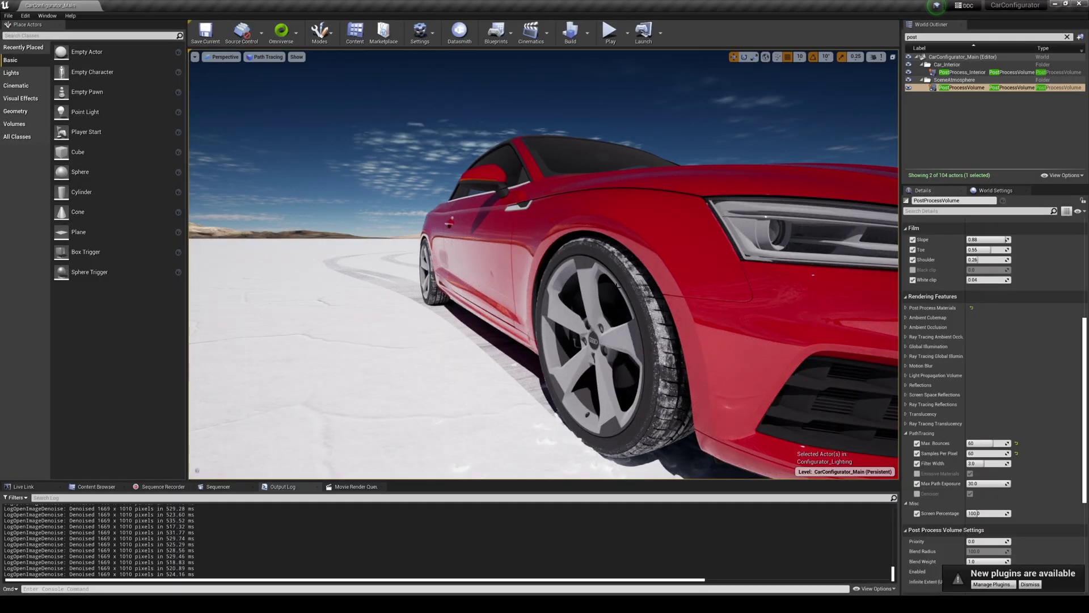
pyautogui.moveTo(617, 284); pyautogui.dragTo(612, 271)
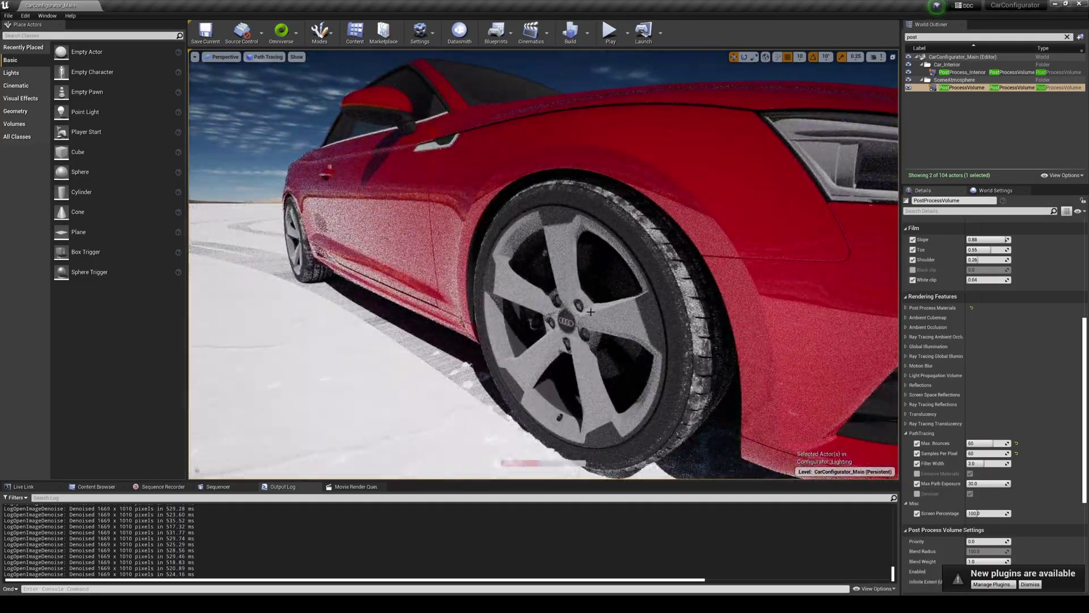
pyautogui.moveTo(591, 312)
pyautogui.mouseDown(button='right')
pyautogui.moveTo(593, 346)
pyautogui.moveTo(539, 310)
pyautogui.moveTo(519, 341)
pyautogui.moveTo(453, 336)
pyautogui.mouseUp(button='right')
pyautogui.press('e')
pyautogui.press('d')
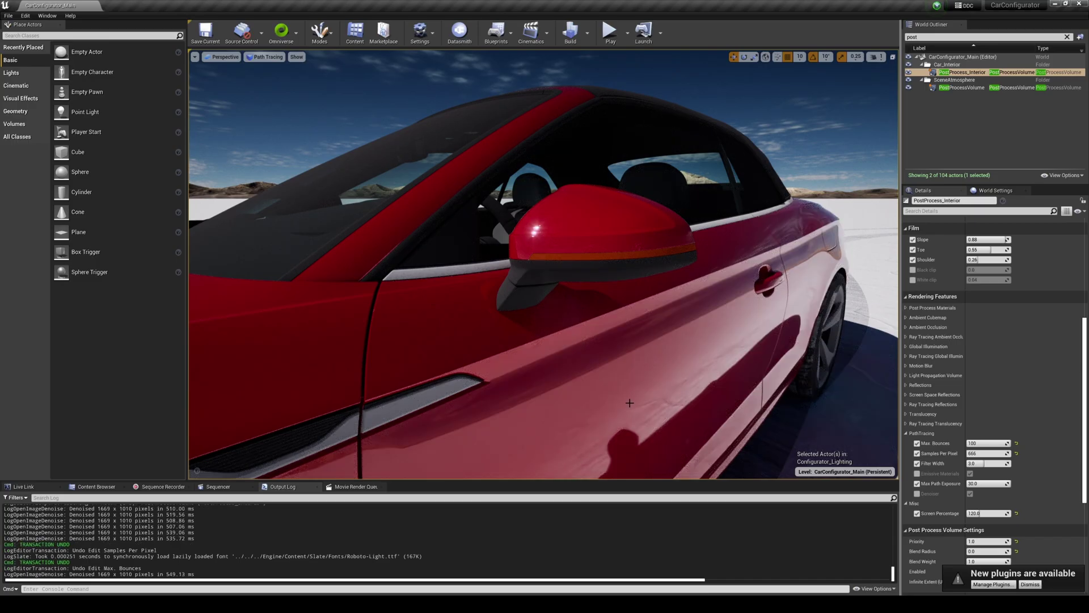
pyautogui.press('s')
pyautogui.moveTo(630, 402); pyautogui.dragTo(625, 395, button='right')
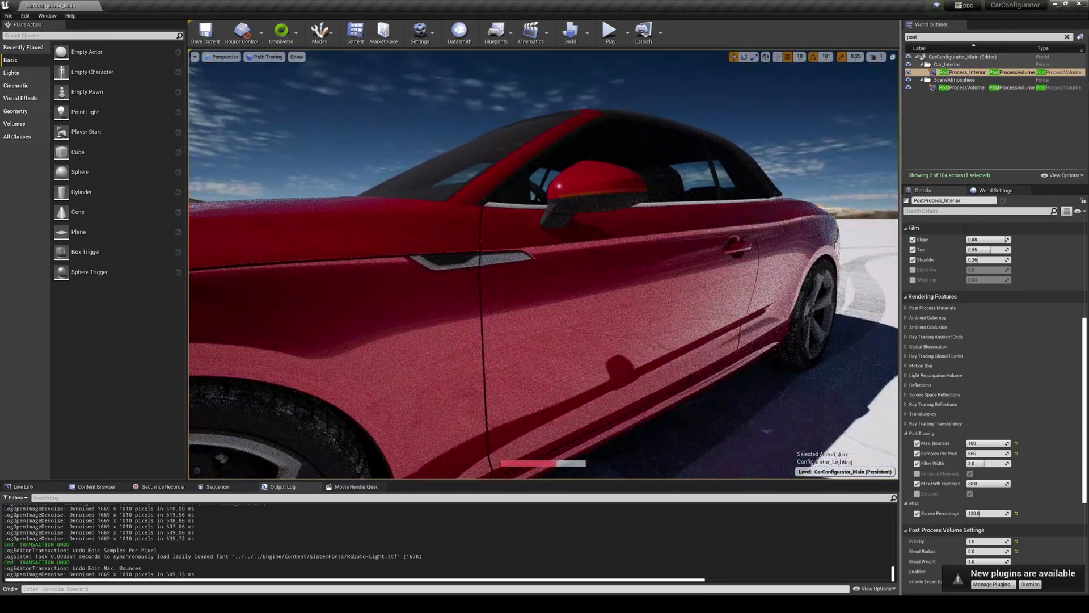
# Set the Screen Percentage of the PostProcess_Interior volume to 200
pyautogui.click(907, 387)
pyautogui.click(907, 388)
pyautogui.moveTo(653, 341); pyautogui.dragTo(615, 339, button='right')
pyautogui.press('a')
pyautogui.press('s')
pyautogui.click(988, 511)
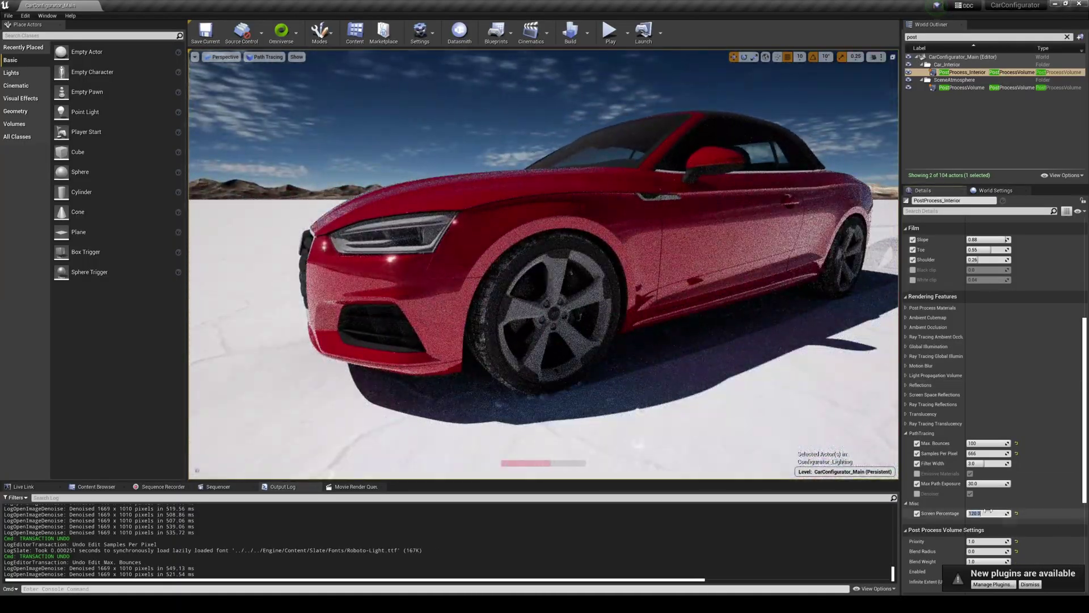
pyautogui.write('200')
pyautogui.press('Return')
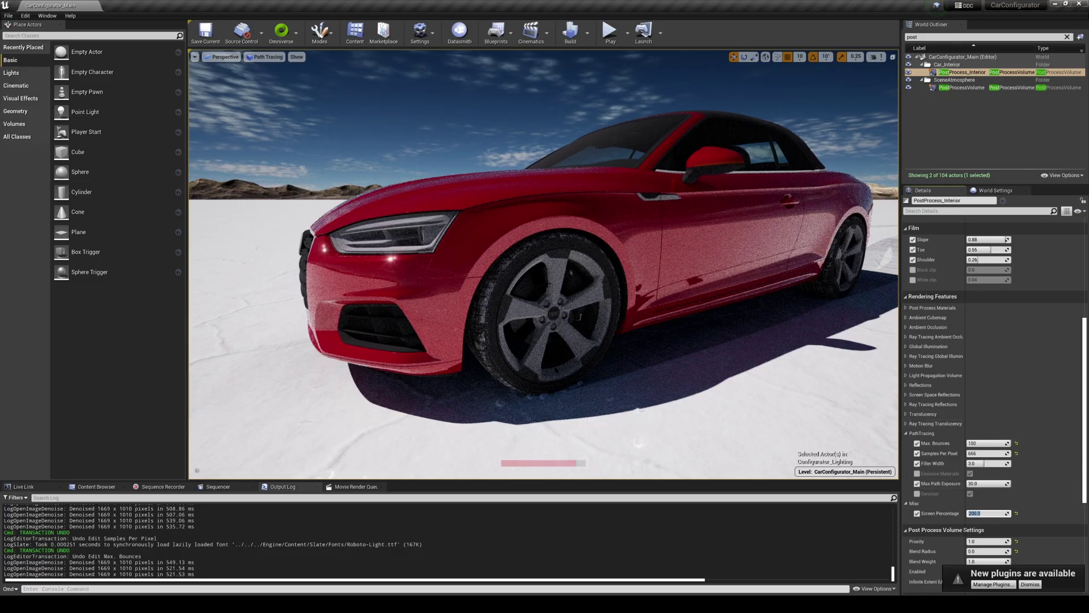
# Frame the car's front corner and side, and set the path tracing Samples Per Pixel of PostProcess_Interior to 1200
pyautogui.press('a')
pyautogui.moveTo(717, 339); pyautogui.dragTo(761, 328, button='right')
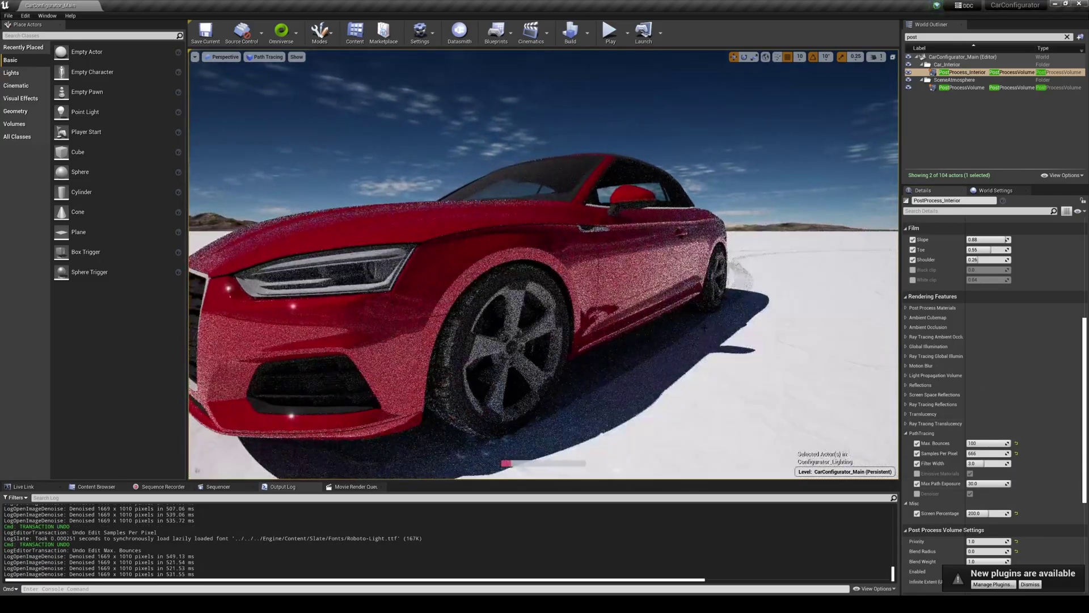
pyautogui.moveTo(508, 324); pyautogui.dragTo(508, 358)
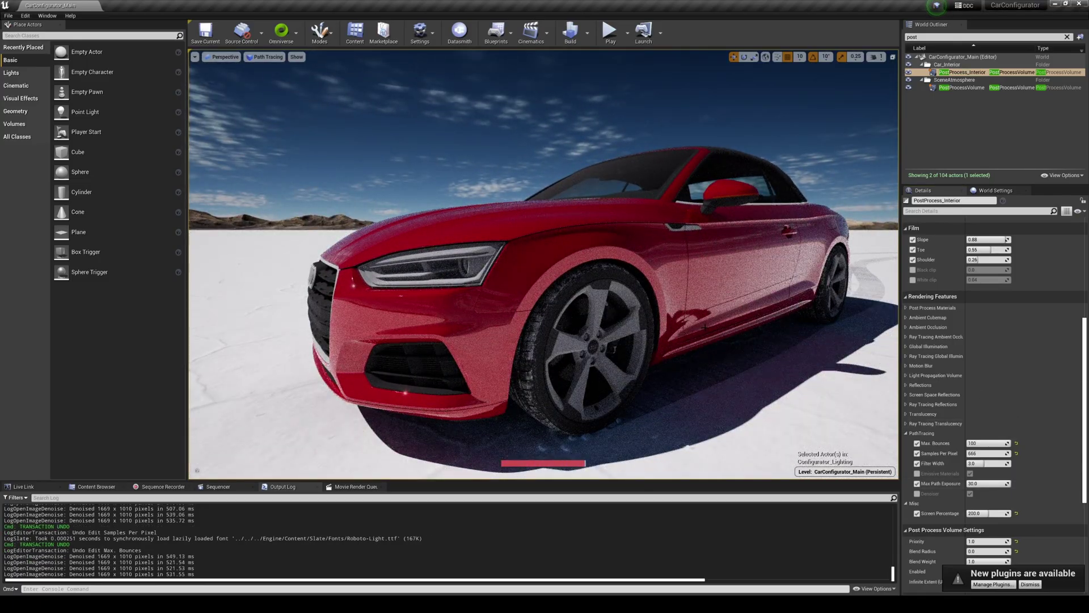
pyautogui.click(984, 453)
pyautogui.write('120')
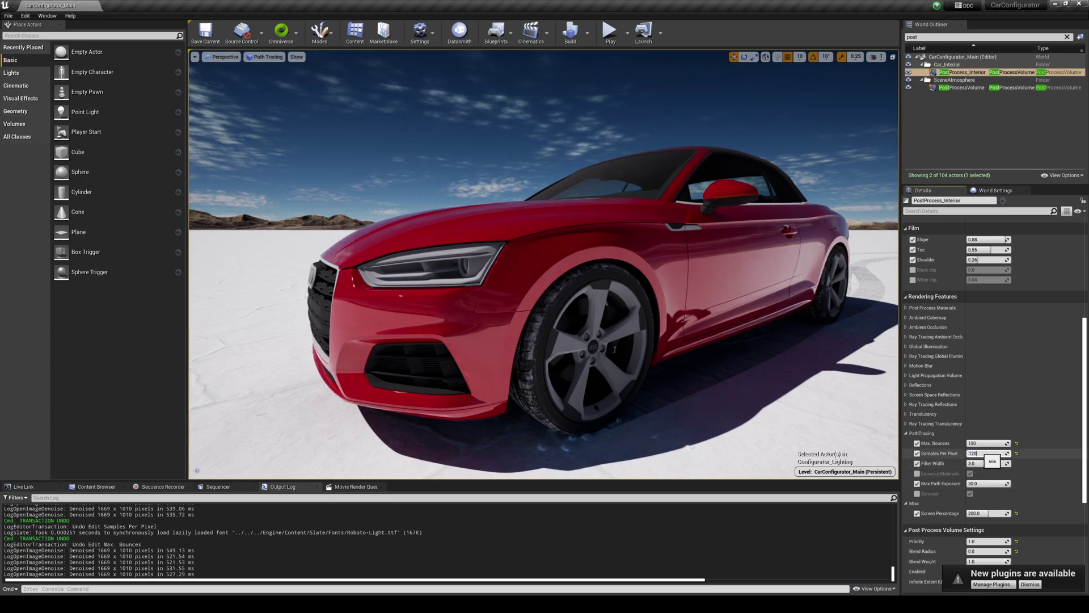
pyautogui.write('0')
pyautogui.press('Return')
# Set Samples Per Pixel to 1 and paste a screenshot of the editor into a new image in Paint
pyautogui.write('1')
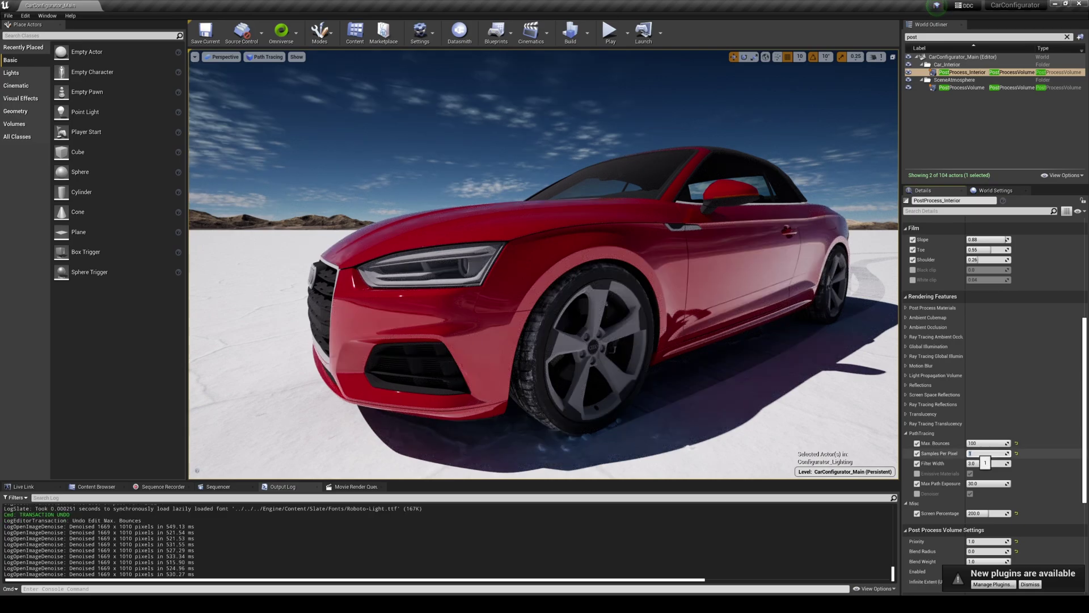
pyautogui.press('super')
pyautogui.write('paint')
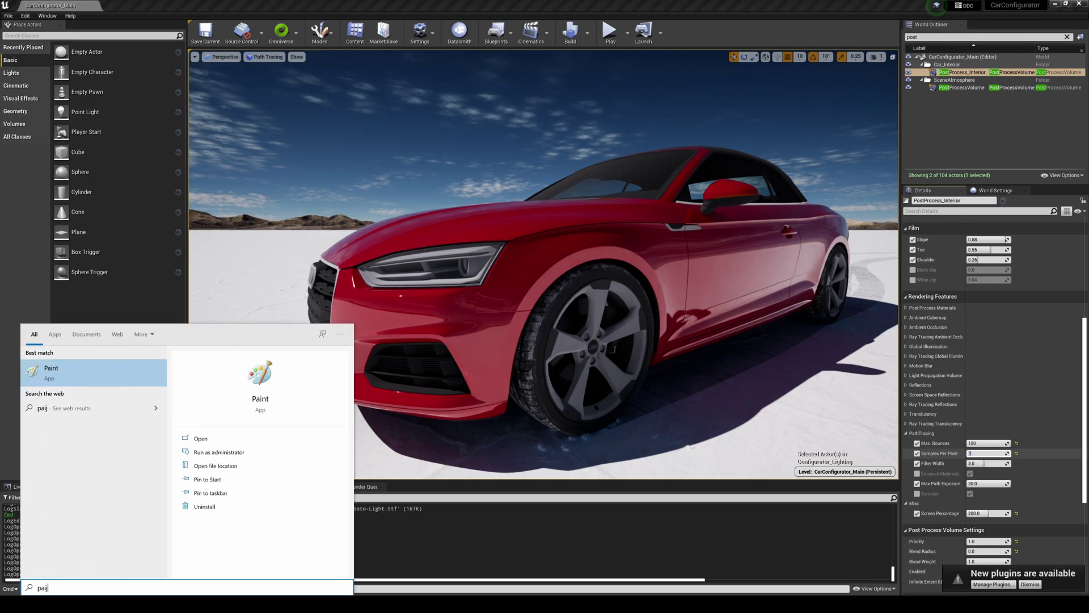
pyautogui.press('Return')
pyautogui.hotkey('ctrl', 'v')
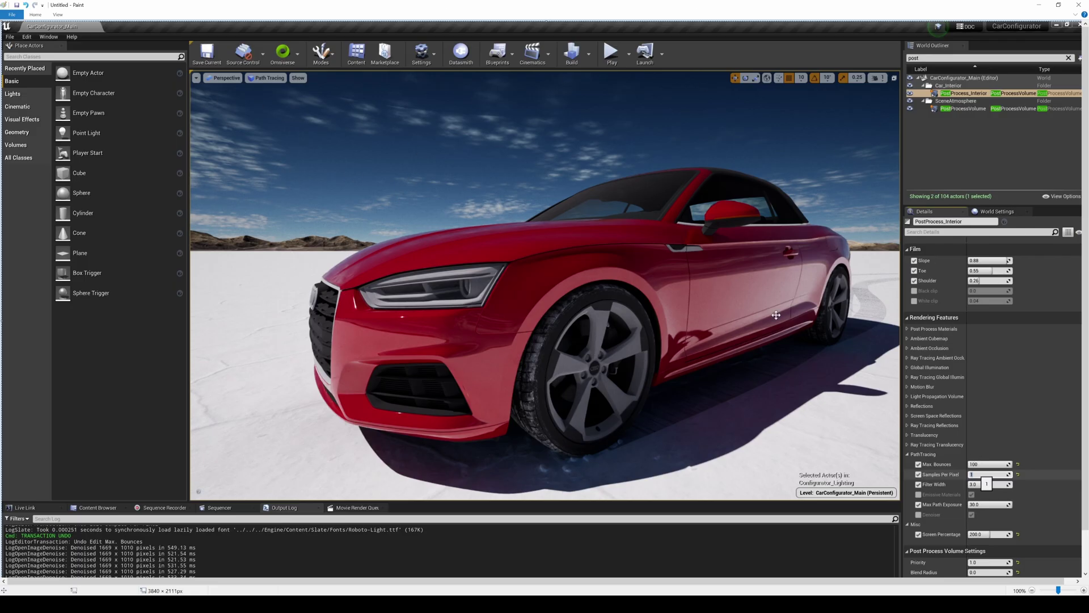
# Switch back to Unreal Editor and set the path tracing Samples Per Pixel to 1200
pyautogui.hotkey('alt', 'Tab')
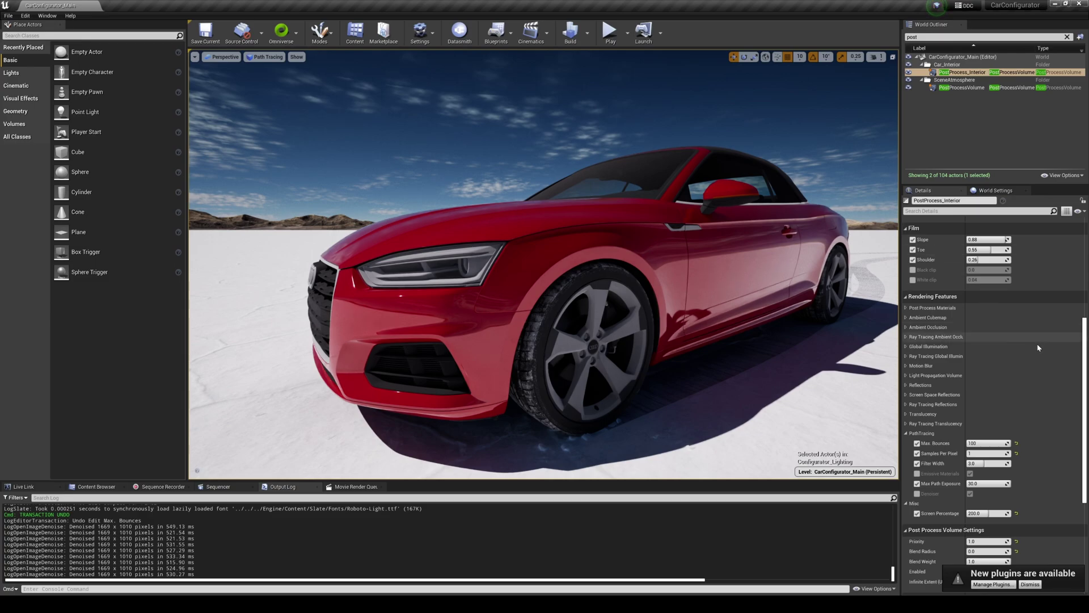
pyautogui.click(986, 453)
pyautogui.write('1200')
pyautogui.press('Return')
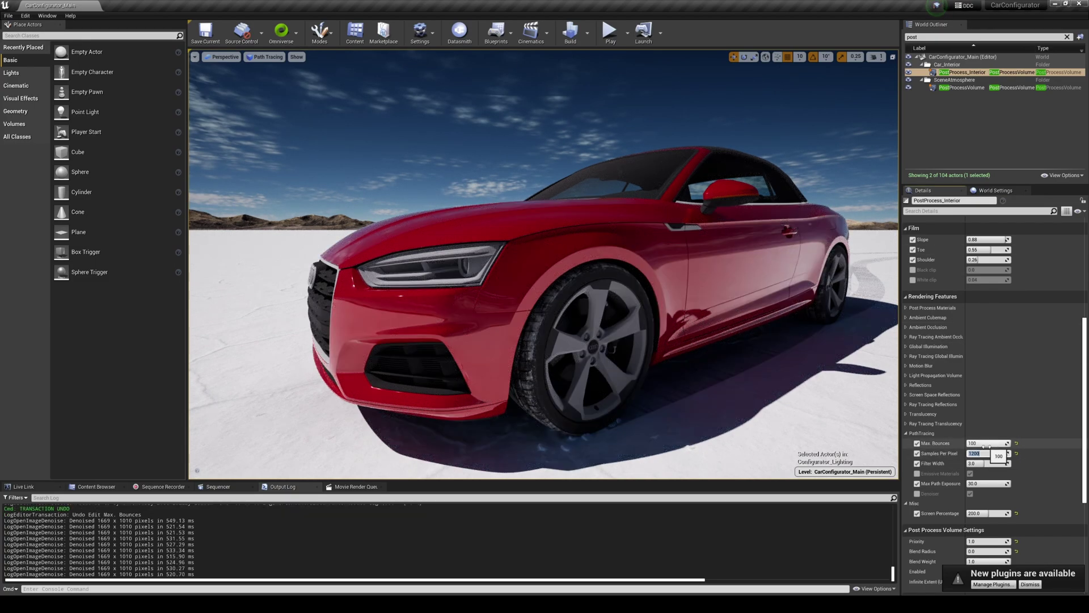
# Open another Paint window and paste the screenshot of the 1200-sample render into it
pyautogui.press('super')
pyautogui.write('paint')
pyautogui.press('Return')
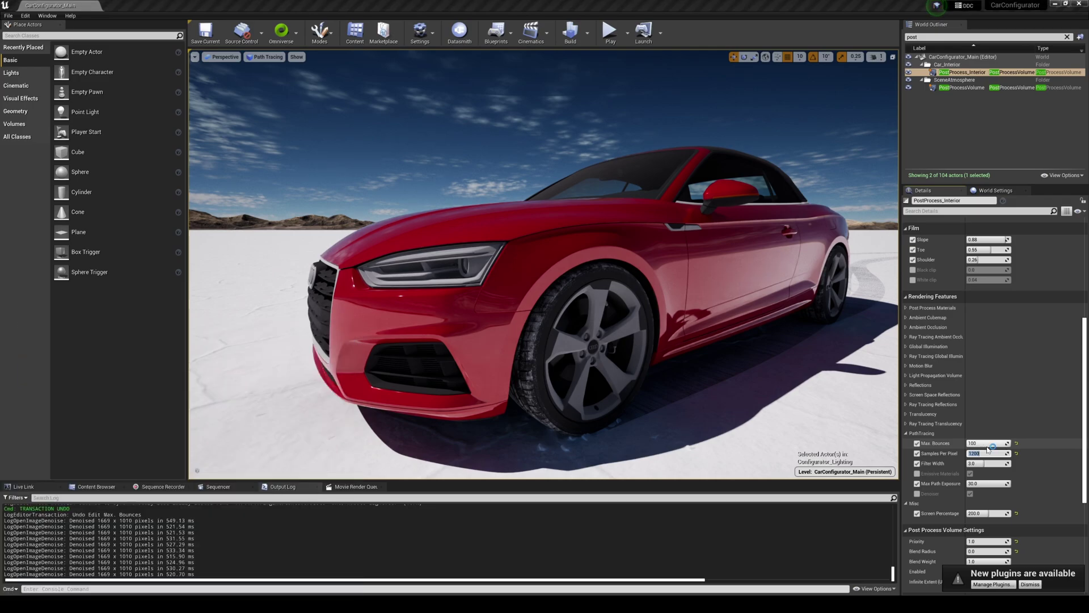
pyautogui.hotkey('ctrl', 'v')
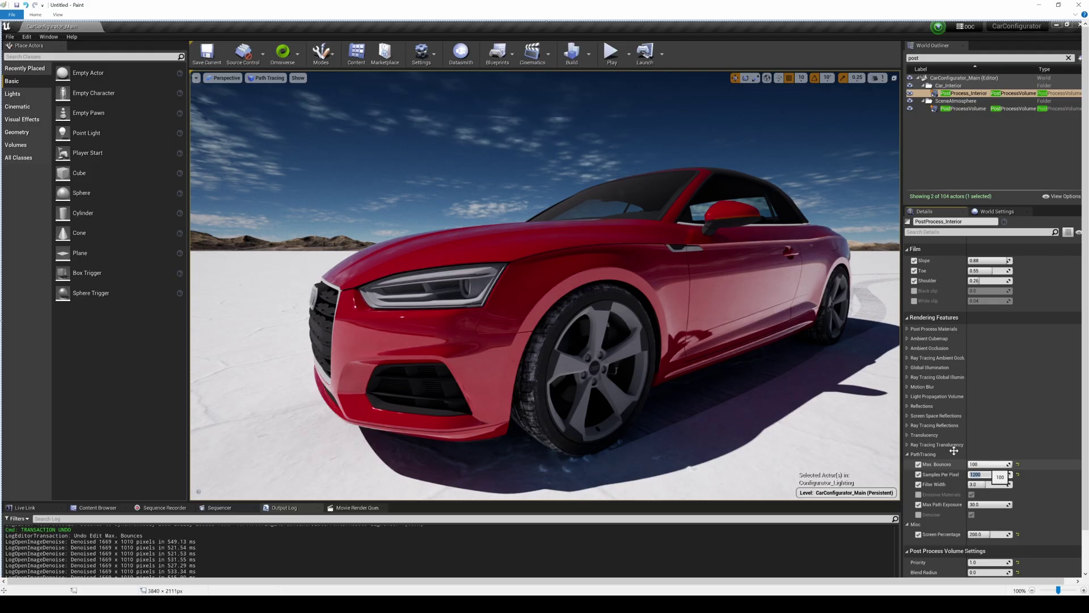
# Place the two Paint windows side by side and compare the car's front wheel, mirror and door in both screenshots
pyautogui.moveTo(424, 16)
pyautogui.mouseDown()
pyautogui.moveTo(886, 185)
pyautogui.moveTo(1086, 187)
pyautogui.mouseUp()
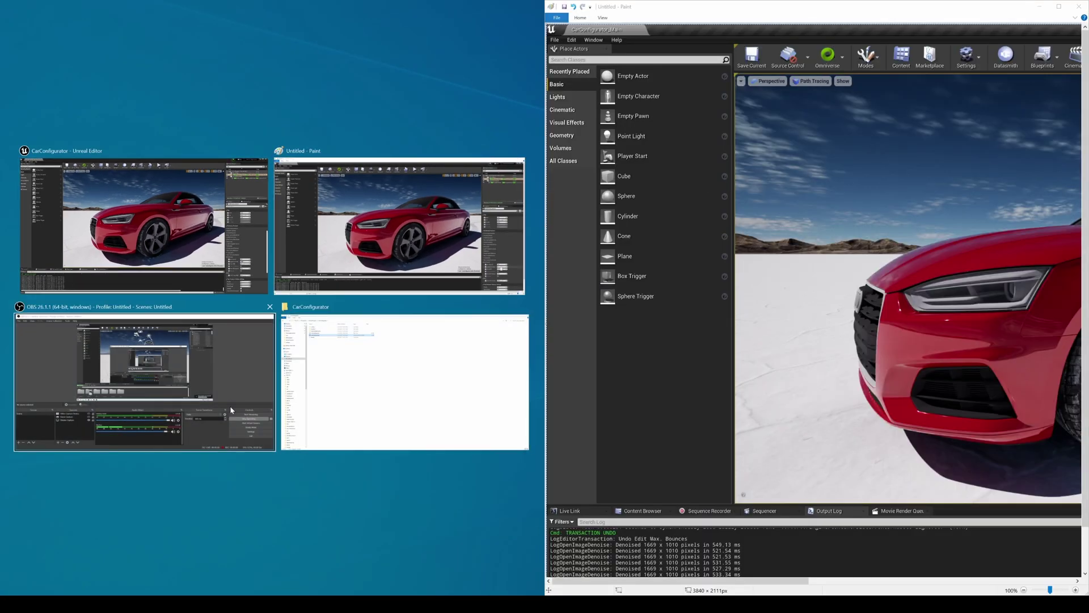
pyautogui.click(298, 247)
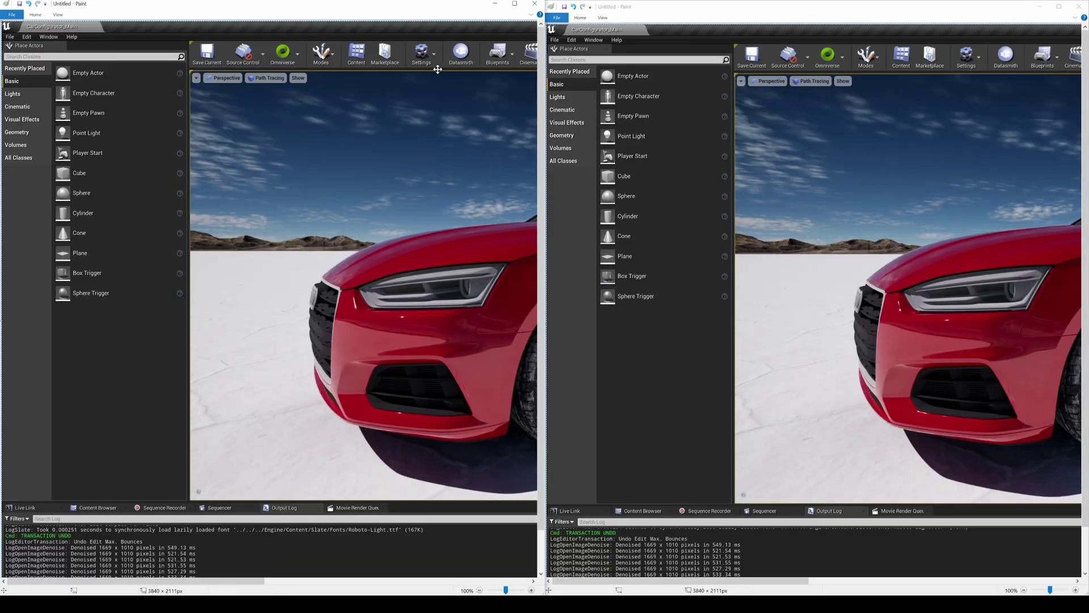
pyautogui.moveTo(199, 580)
pyautogui.mouseDown()
pyautogui.moveTo(468, 583)
pyautogui.moveTo(358, 581)
pyautogui.moveTo(385, 581)
pyautogui.mouseUp()
pyautogui.moveTo(711, 581); pyautogui.dragTo(900, 585)
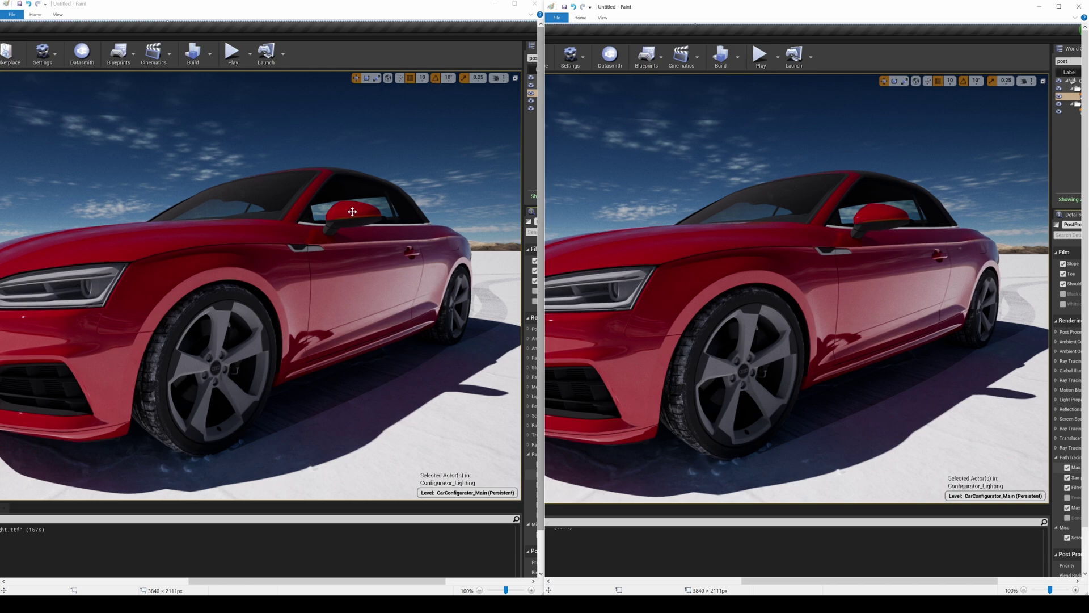
# Close the second comparison image, return to Unreal Editor and set Samples Per Pixel to 9999
pyautogui.click(1078, 6)
pyautogui.click(832, 304)
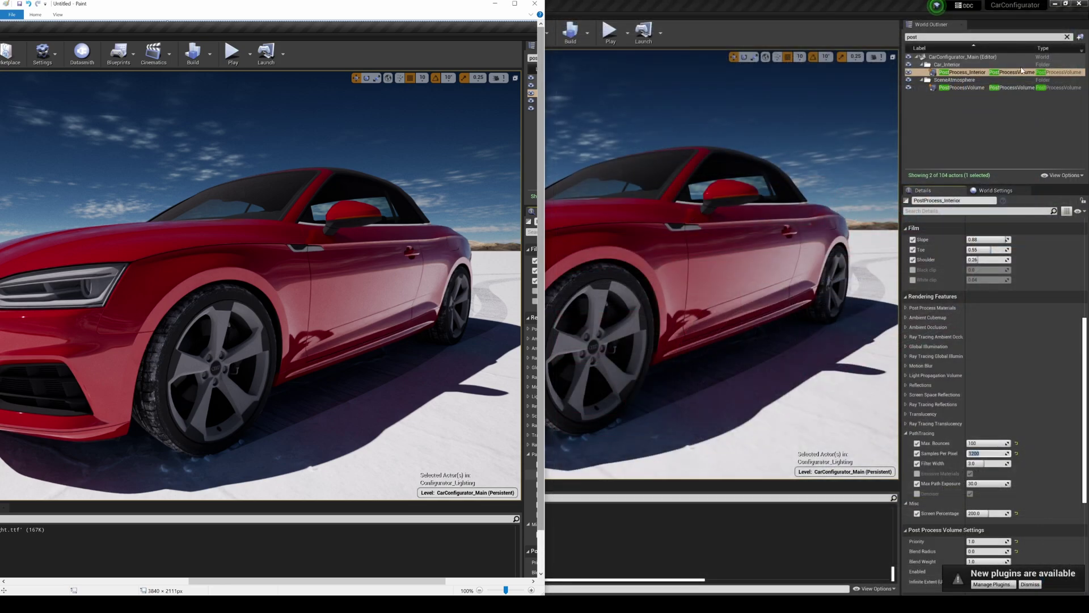
pyautogui.click(535, 3)
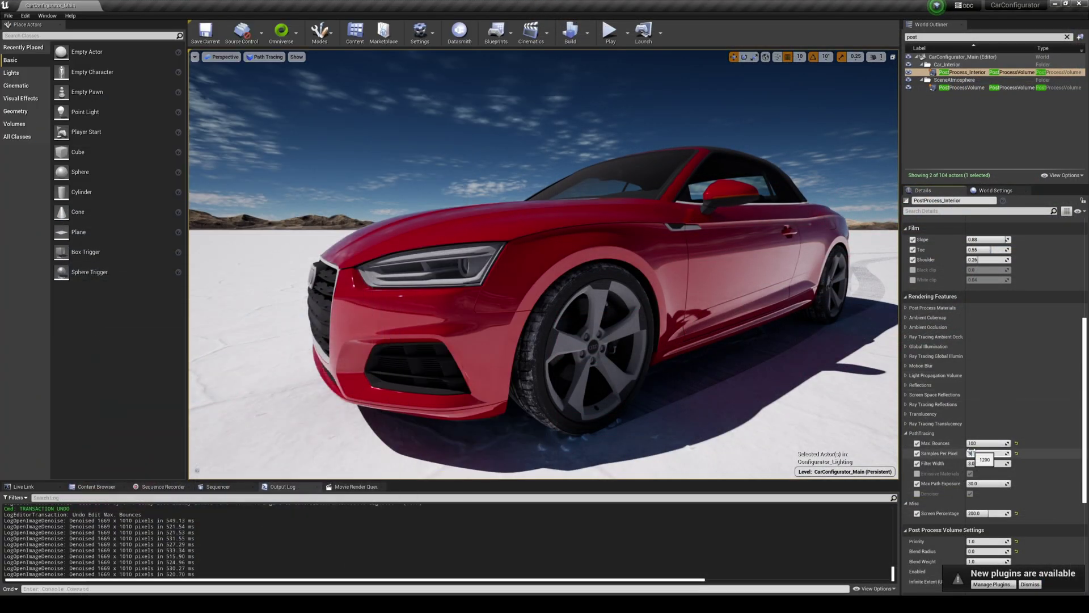
pyautogui.press('Return')
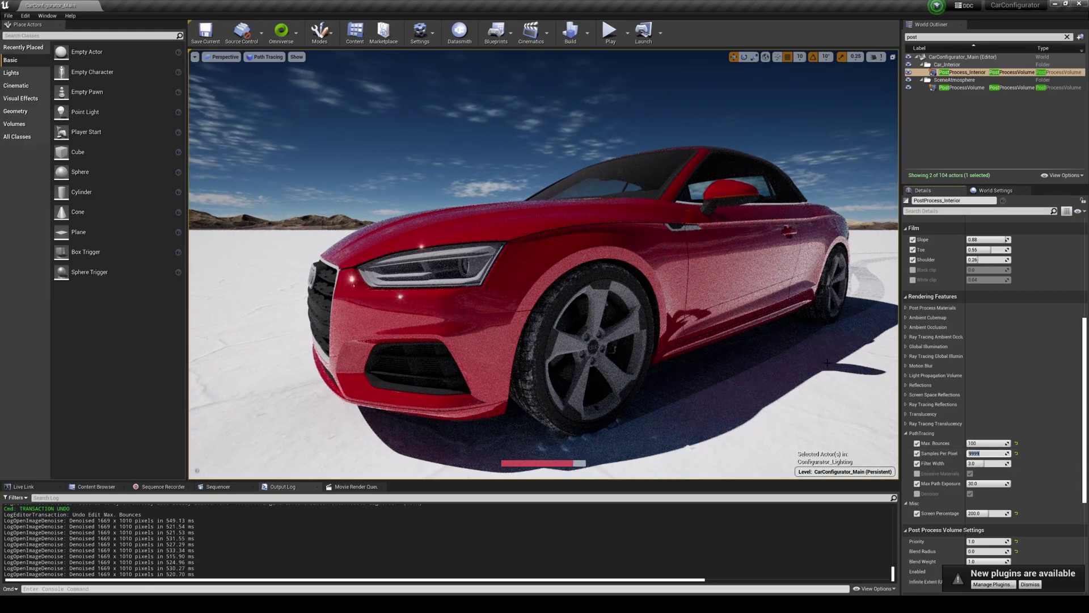
# Close the remaining Paint window without saving its screenshot
pyautogui.moveTo(827, 363); pyautogui.dragTo(893, 377, button='right')
pyautogui.moveTo(724, 316); pyautogui.dragTo(747, 334, button='right')
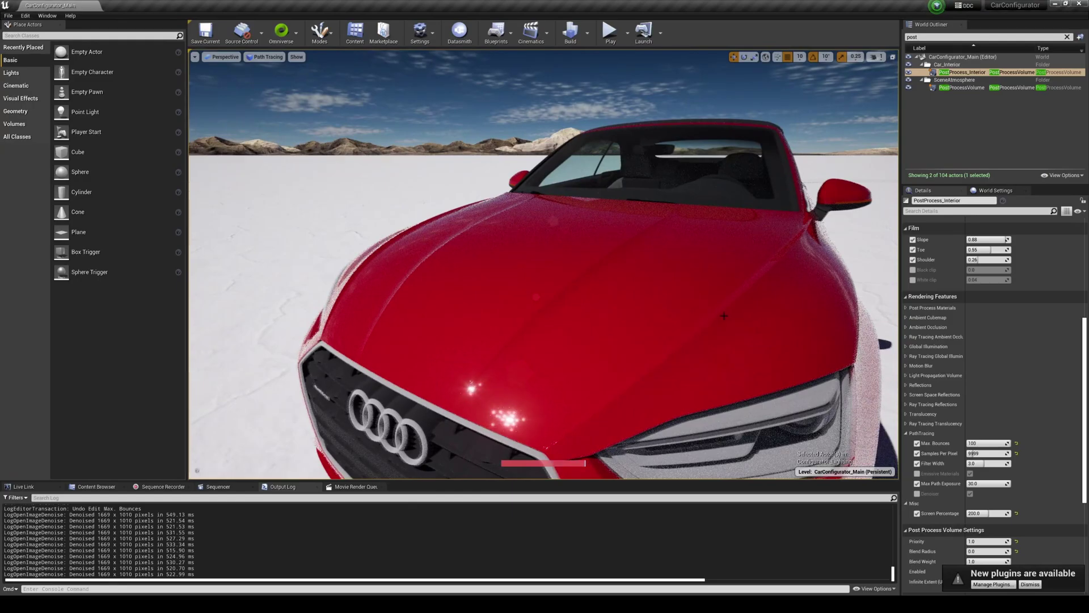
pyautogui.moveTo(464, 456); pyautogui.dragTo(501, 478, button='right')
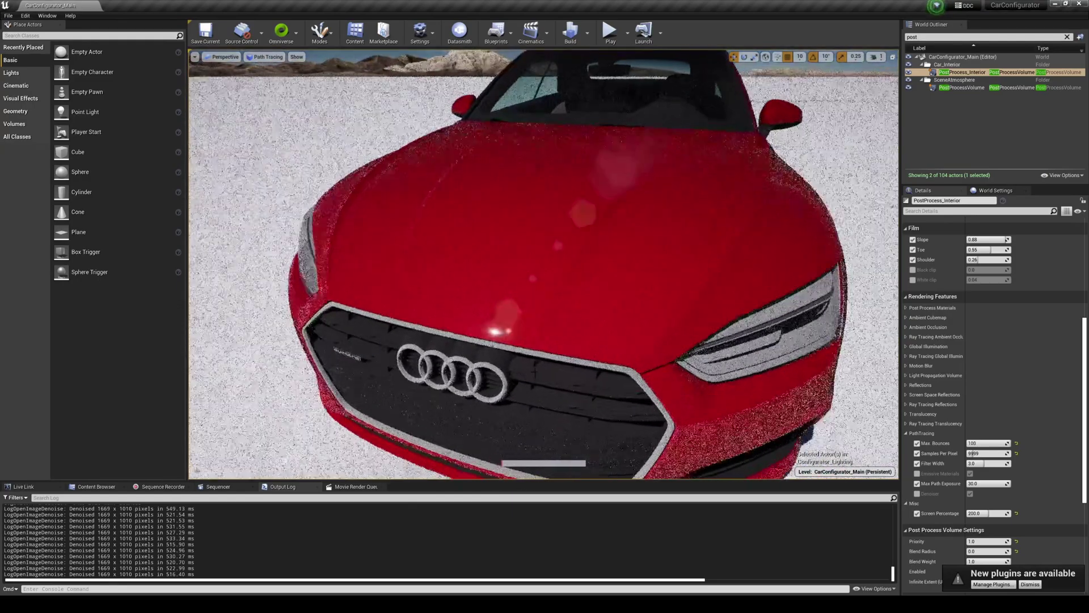
pyautogui.click(180, 604)
pyautogui.rightClick(181, 604)
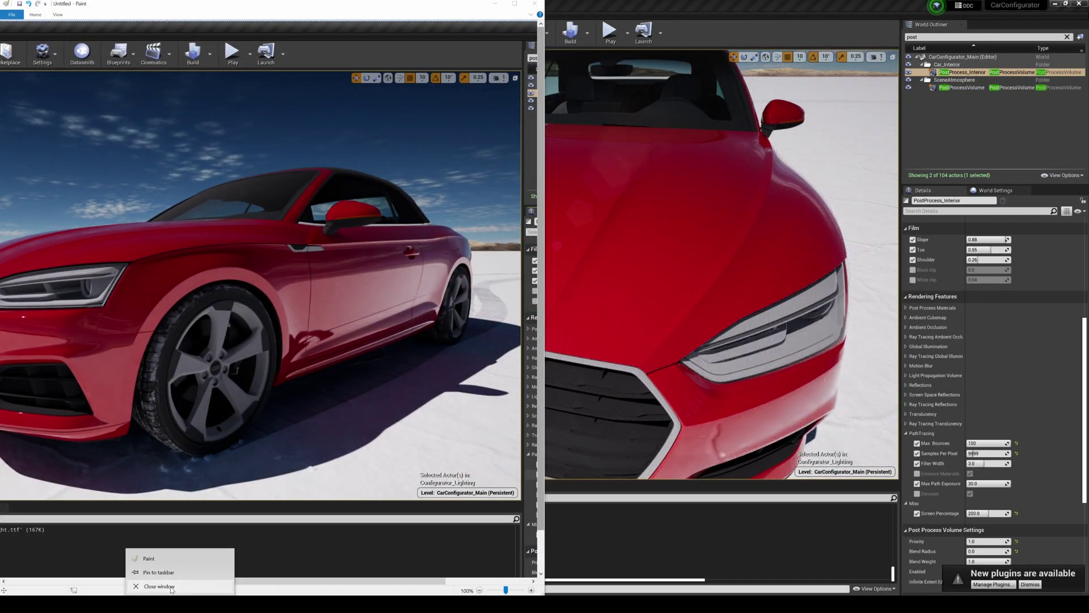
pyautogui.click(170, 586)
pyautogui.click(297, 307)
# Frame the car's front corner and add the LS_CarReveal level sequence as a job in the Movie Render Queue
pyautogui.moveTo(398, 306)
pyautogui.mouseDown(button='right')
pyautogui.moveTo(402, 254)
pyautogui.moveTo(380, 252)
pyautogui.mouseUp(button='right')
pyautogui.moveTo(681, 216); pyautogui.dragTo(732, 229, button='right')
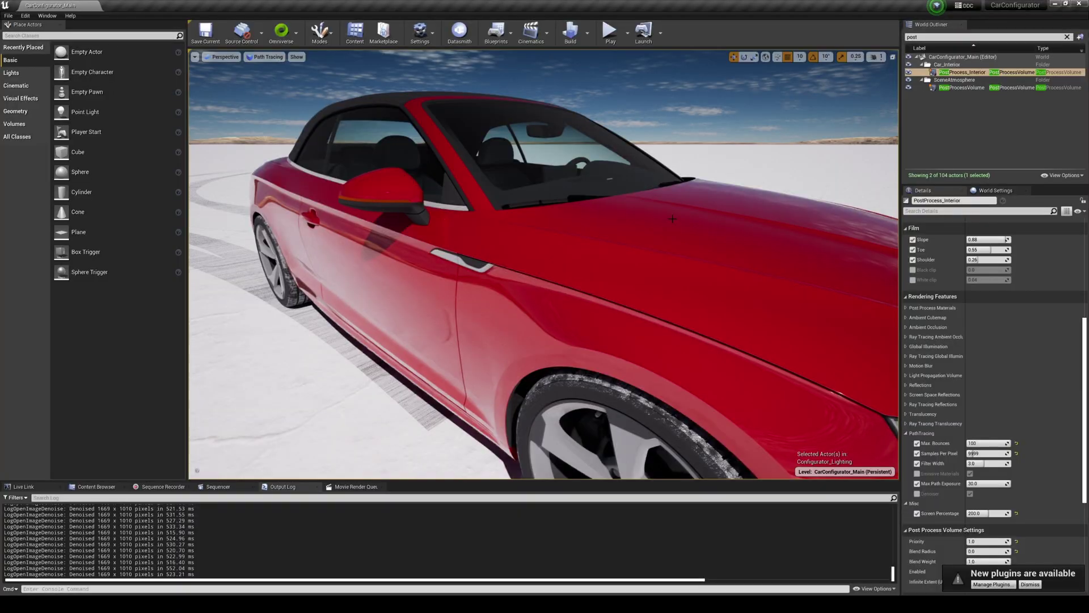
pyautogui.moveTo(544, 264)
pyautogui.mouseDown(button='right')
pyautogui.moveTo(562, 298)
pyautogui.moveTo(499, 249)
pyautogui.moveTo(352, 239)
pyautogui.mouseUp(button='right')
pyautogui.moveTo(812, 261); pyautogui.dragTo(786, 258, button='right')
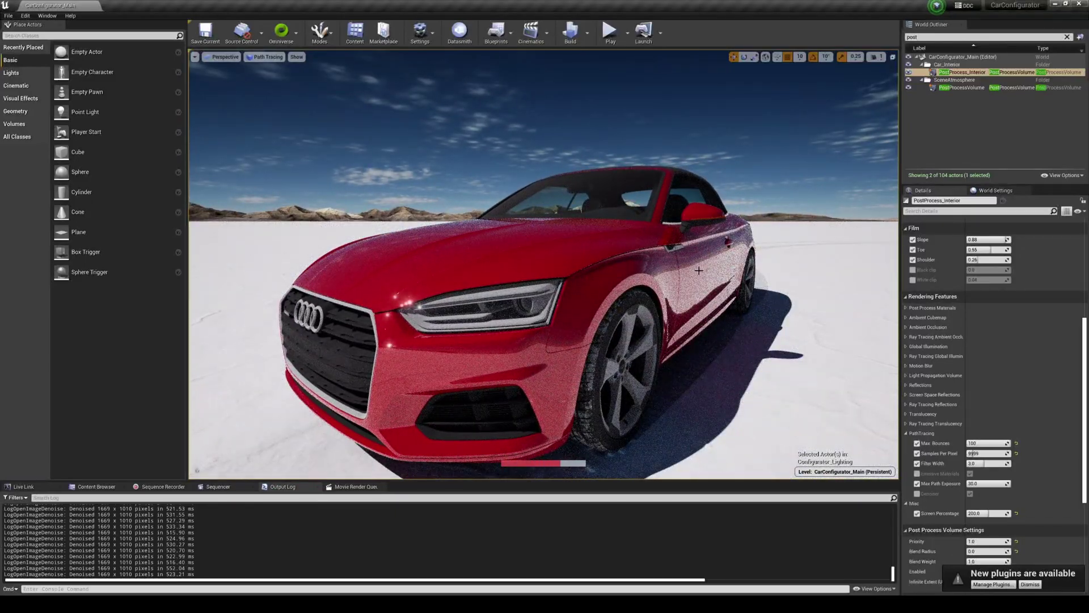
pyautogui.click(357, 487)
pyautogui.click(22, 500)
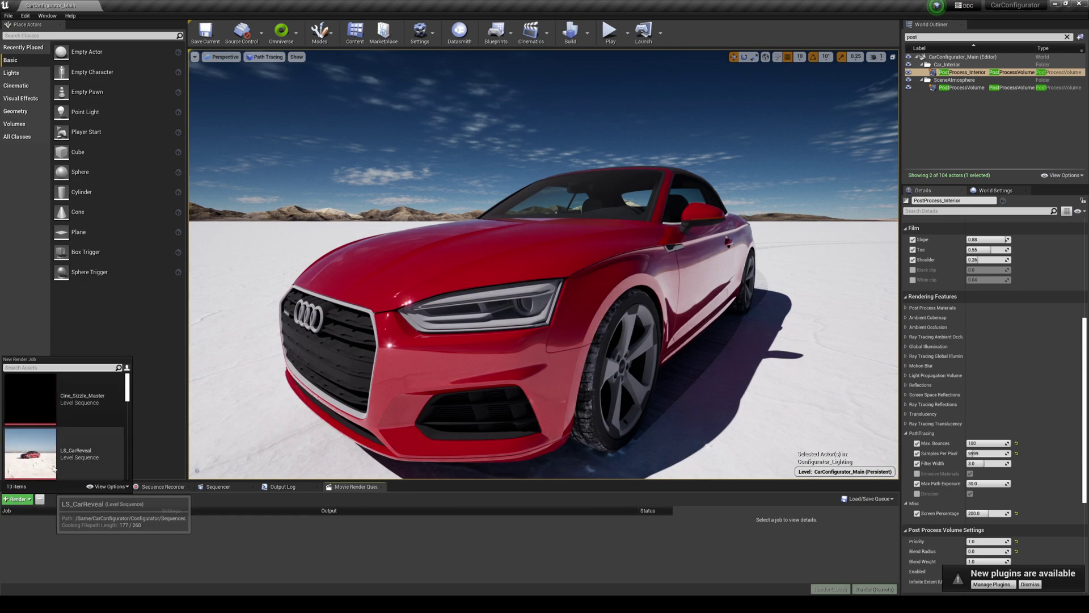
pyautogui.click(114, 452)
# Open the LS_CarReveal job's render configuration and add the Path Tracer and Anti-aliasing settings
pyautogui.click(179, 520)
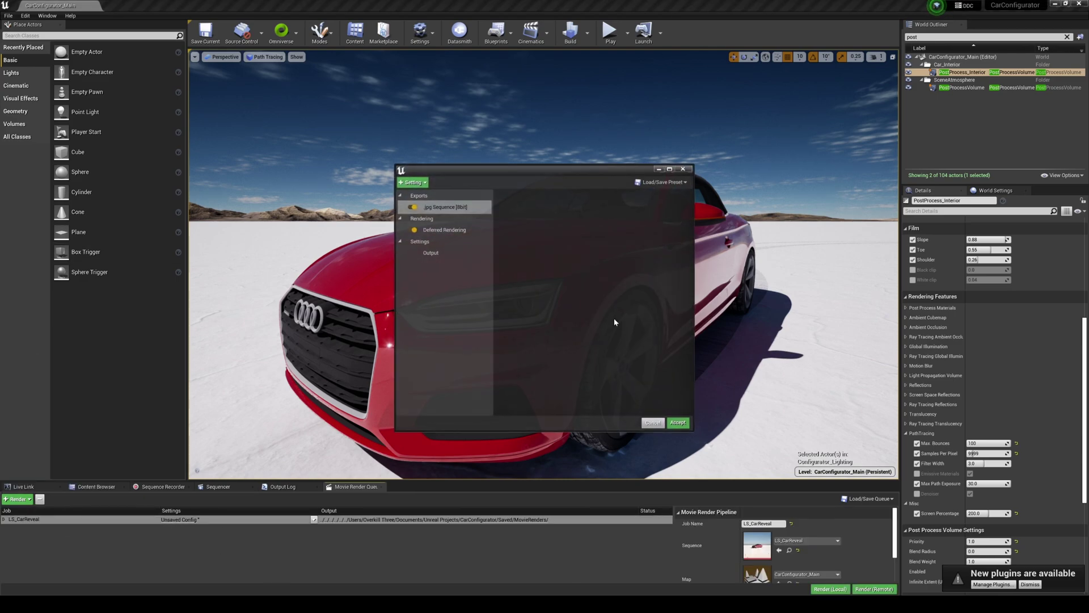
pyautogui.click(412, 182)
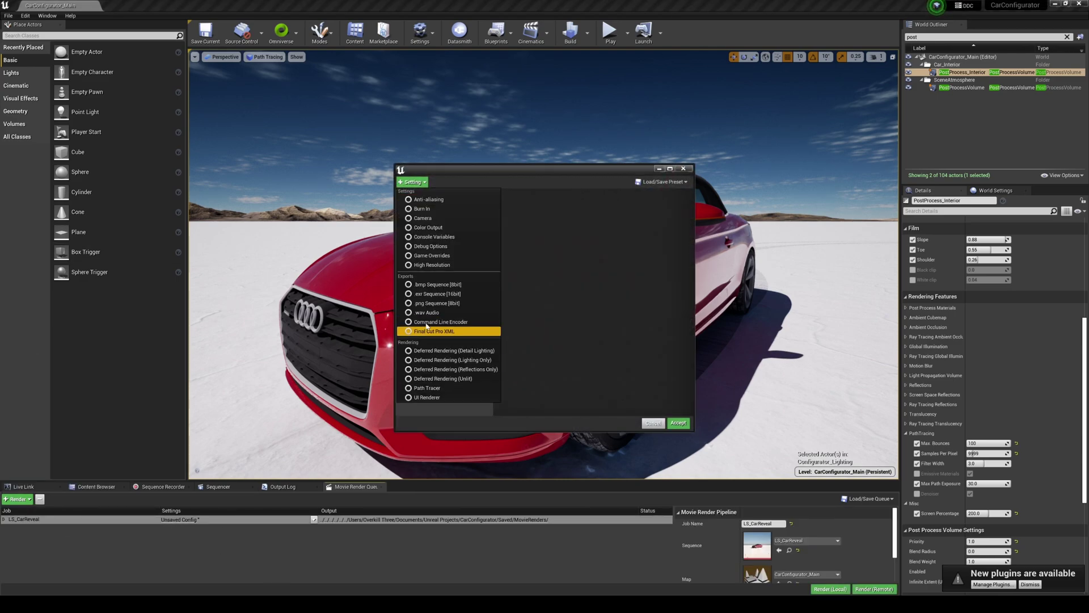
pyautogui.click(426, 388)
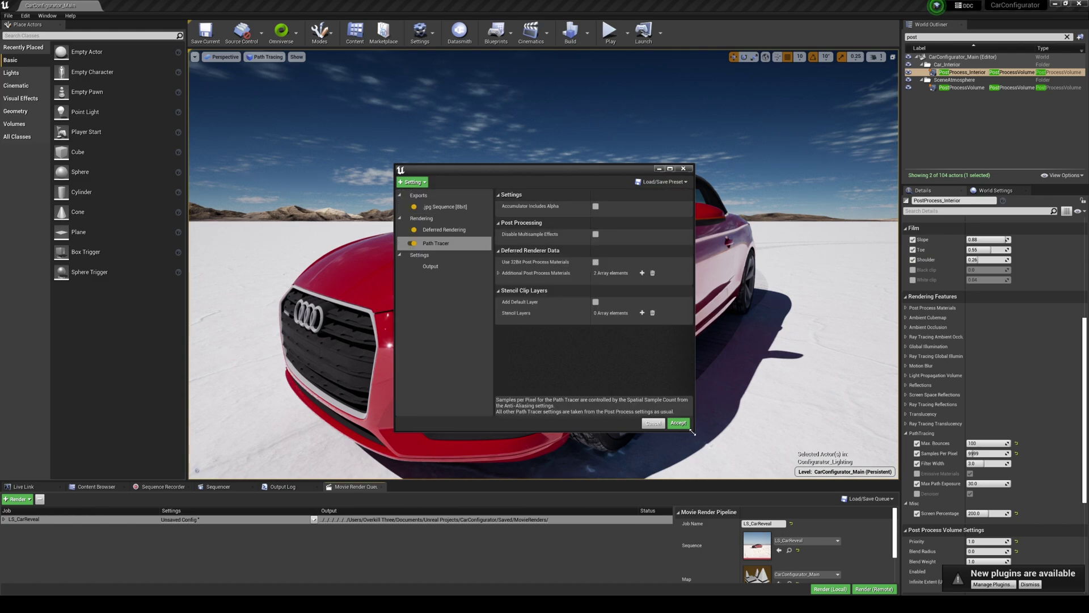
pyautogui.click(413, 182)
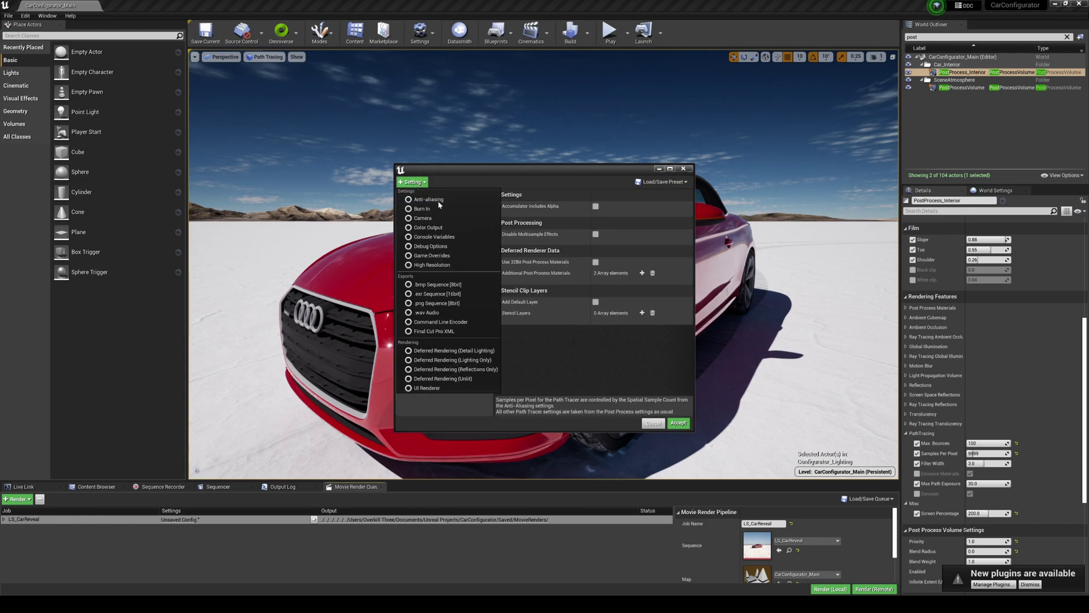
pyautogui.click(400, 263)
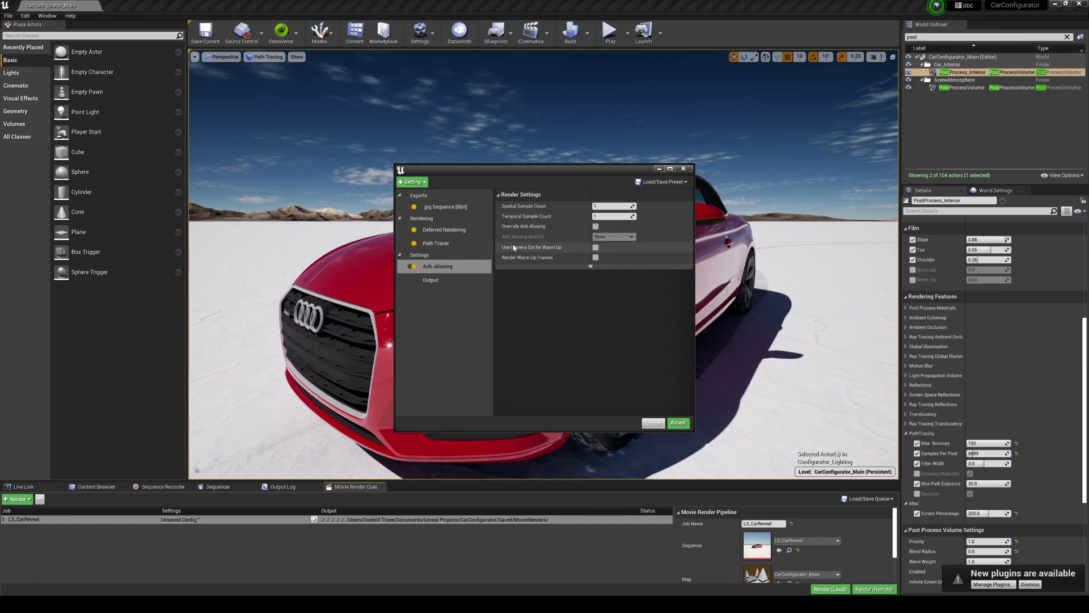
# Override anti-aliasing with the method None, set the Temporal Sample Count to 16 and accept the render configuration
pyautogui.click(595, 227)
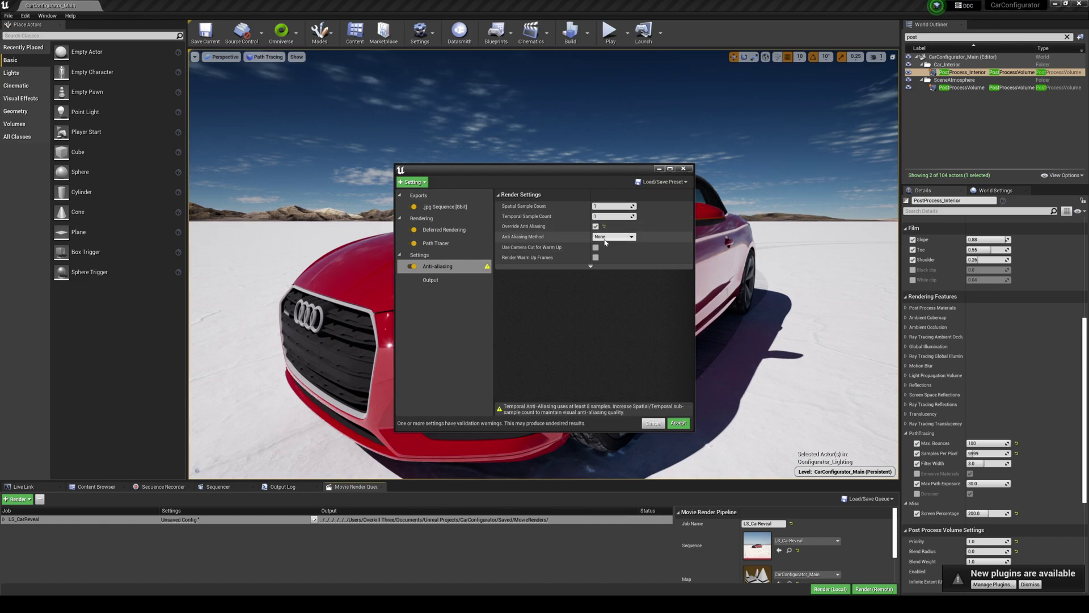
pyautogui.click(606, 238)
pyautogui.click(605, 244)
pyautogui.click(599, 217)
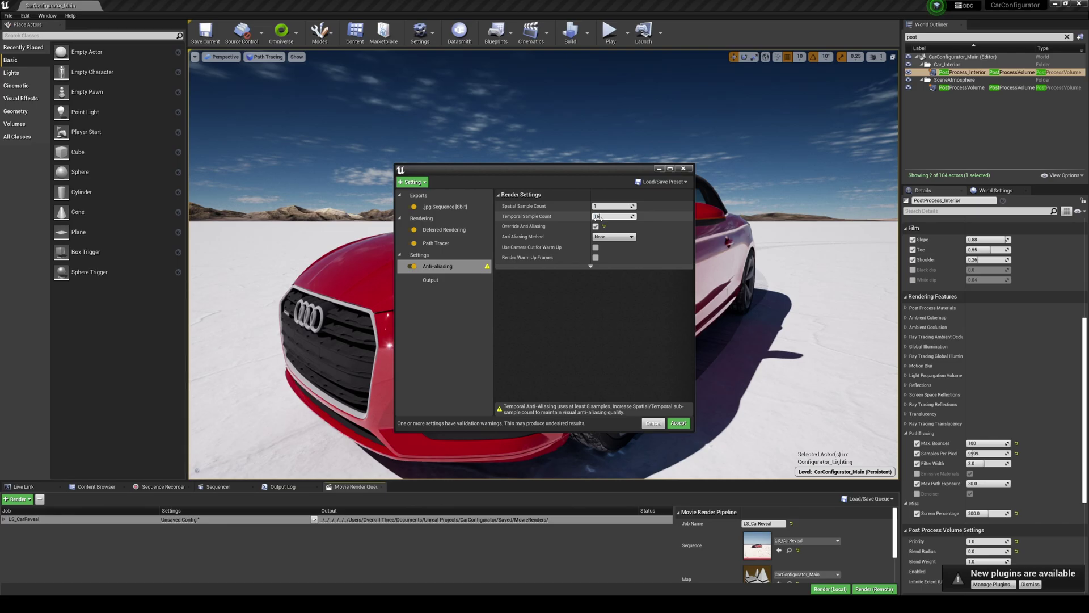
pyautogui.write('16')
pyautogui.click(678, 423)
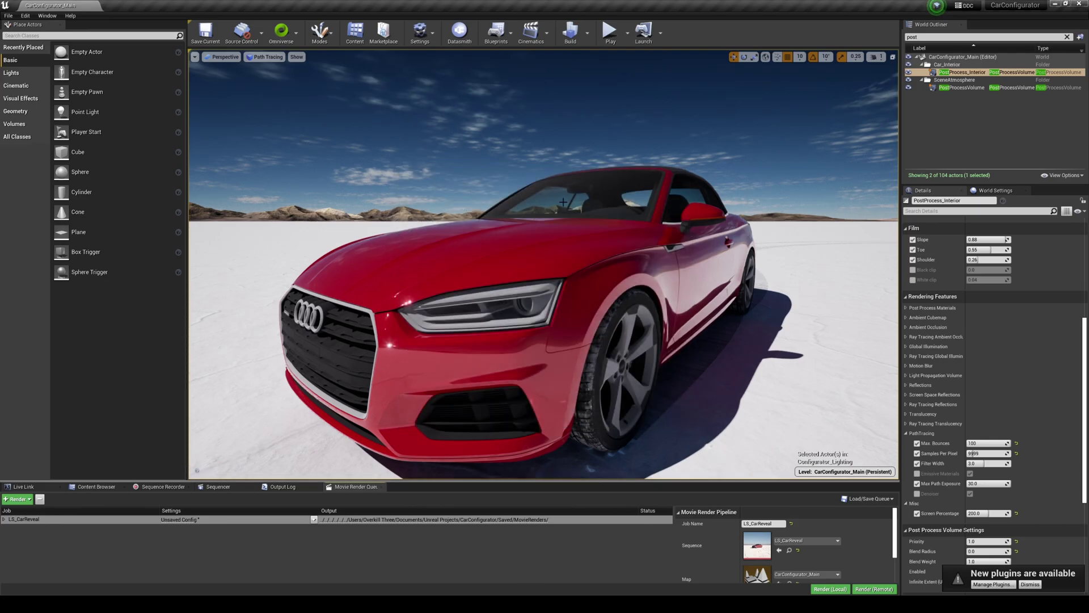
# Dismiss the new plugins notification and show the Content Browser
pyautogui.press('d')
pyautogui.moveTo(564, 202); pyautogui.dragTo(529, 205, button='right')
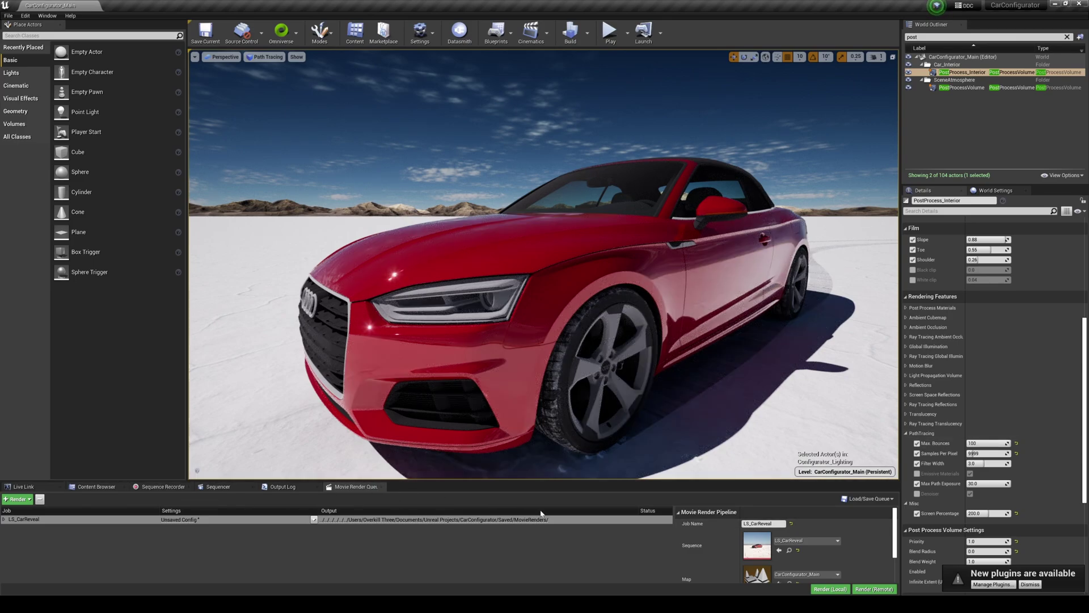
pyautogui.click(1031, 584)
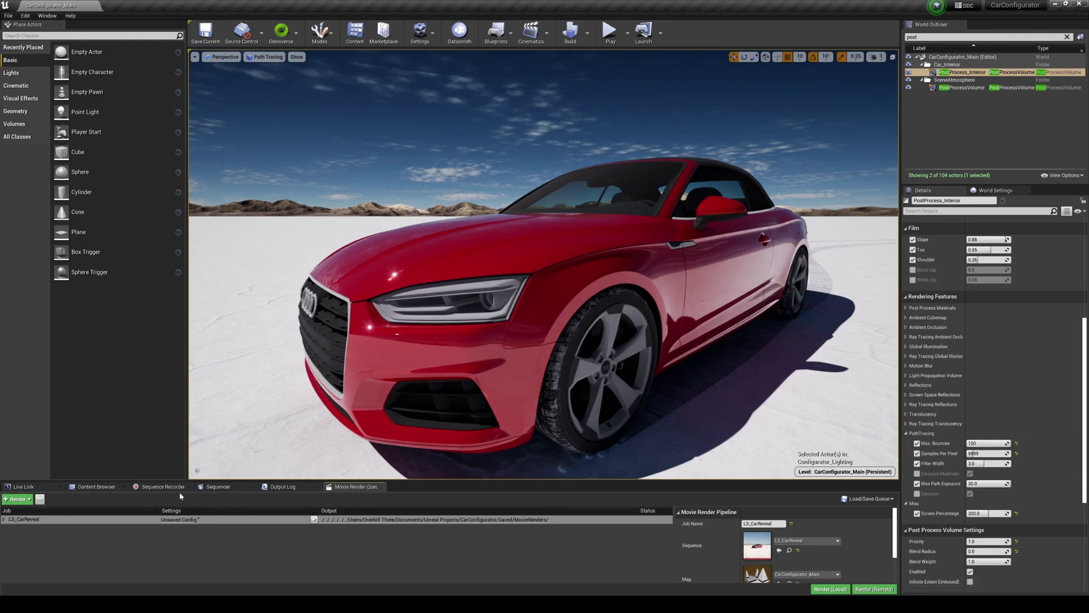
pyautogui.click(95, 487)
# Select the BP_AudiA5 car in the scene and search its details for "vis"
pyautogui.moveTo(384, 395)
pyautogui.mouseDown(button='right')
pyautogui.moveTo(425, 389)
pyautogui.moveTo(397, 392)
pyautogui.moveTo(388, 409)
pyautogui.moveTo(390, 349)
pyautogui.moveTo(391, 399)
pyautogui.mouseUp(button='right')
pyautogui.click(620, 314)
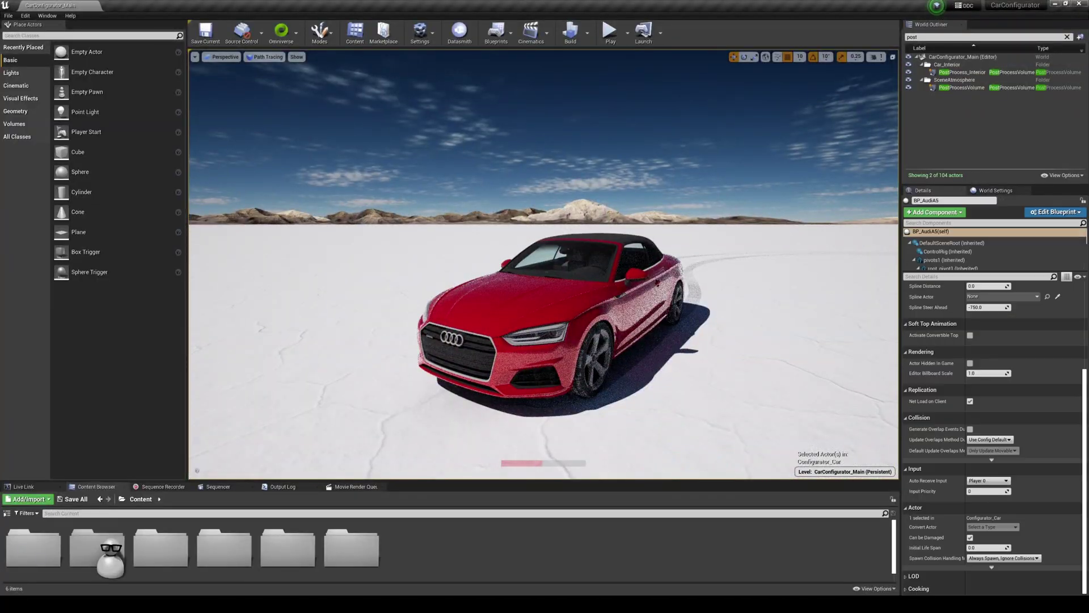
pyautogui.click(963, 277)
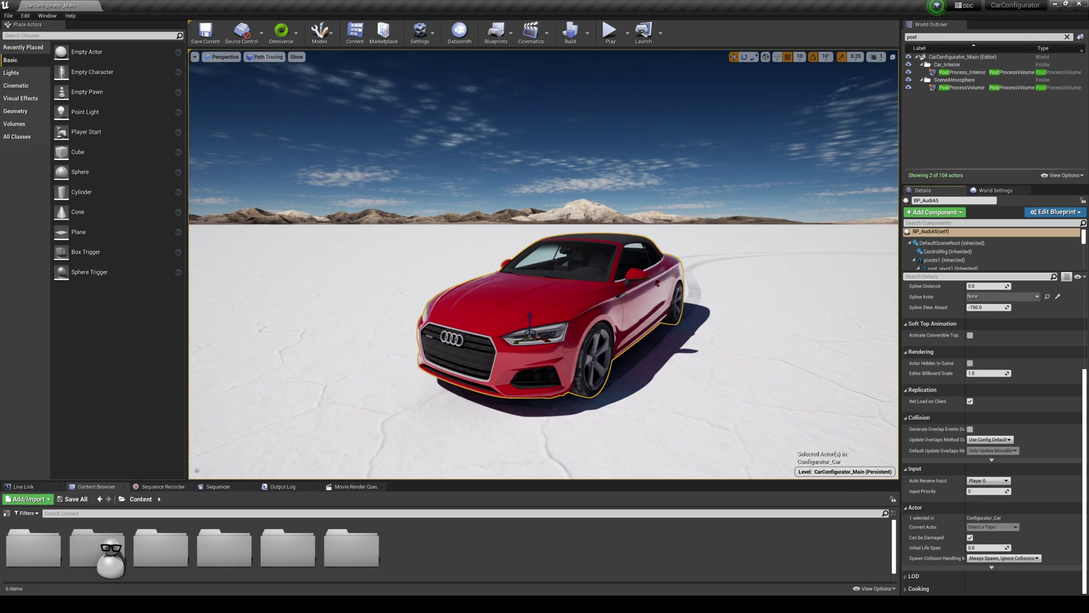
pyautogui.write('vis')
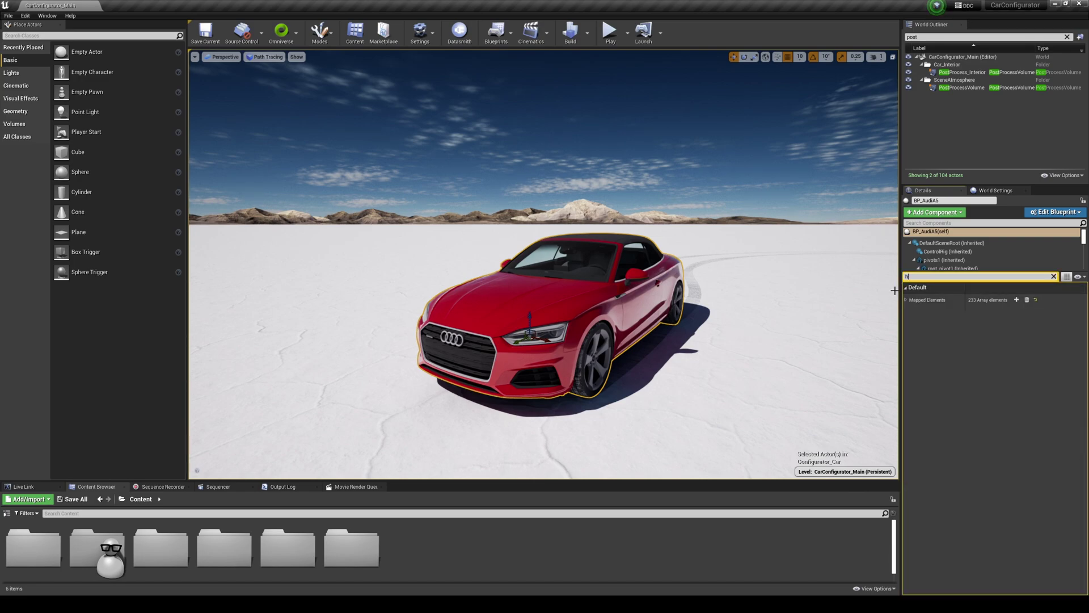
# Filter the BP_AudiA5 car's details for "hidd" and turn on Actor Hidden In Game
pyautogui.write('idd')
pyautogui.click(970, 299)
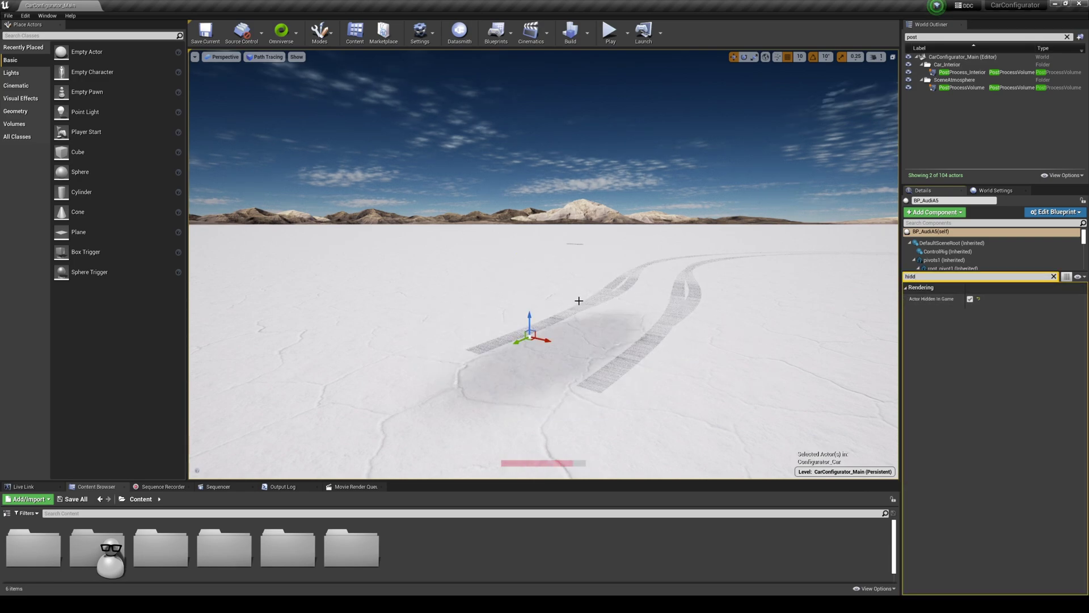
# Leave game view, select the PostProcessVolume, clear its details filter and set its scale to 5 on X, Y and Z
pyautogui.click(576, 213)
pyautogui.press('g')
pyautogui.moveTo(602, 206)
pyautogui.mouseDown(button='right')
pyautogui.moveTo(637, 161)
pyautogui.moveTo(601, 206)
pyautogui.mouseUp(button='right')
pyautogui.click(703, 241)
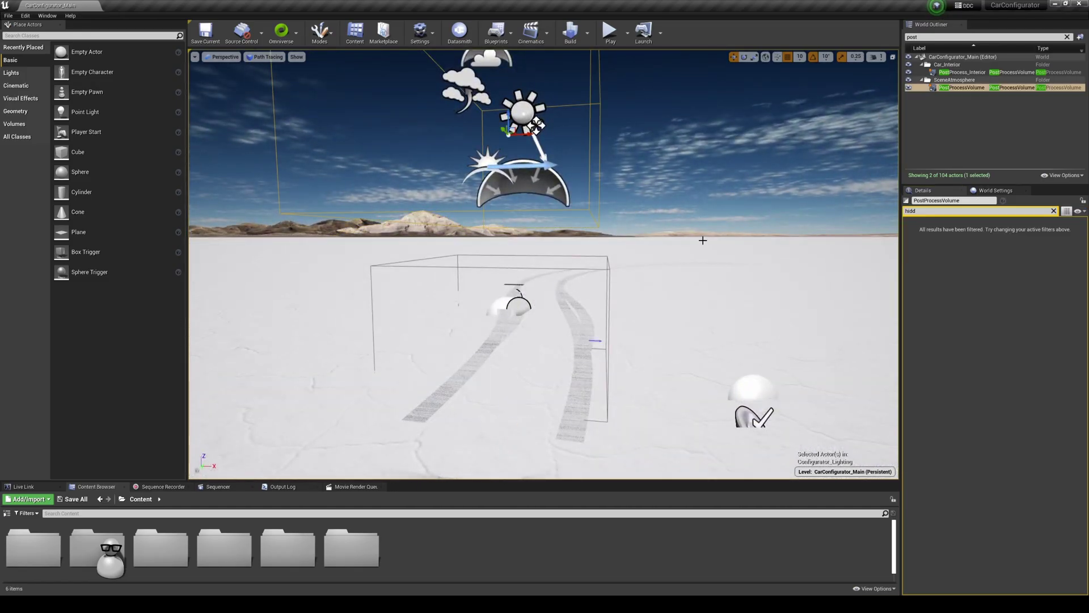
pyautogui.click(1053, 211)
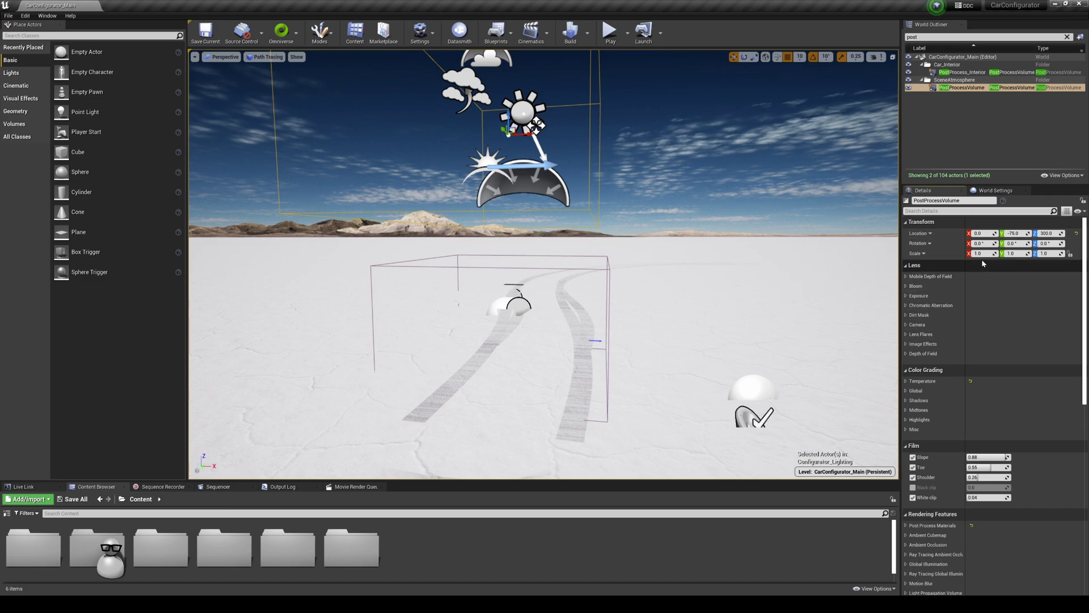
pyautogui.click(987, 253)
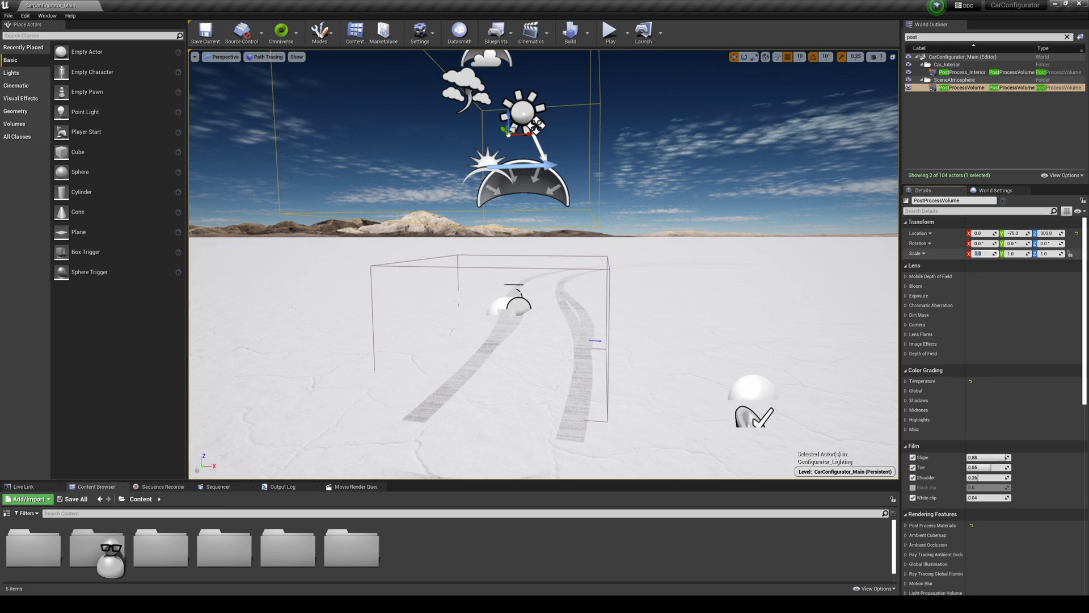
pyautogui.write('5')
pyautogui.press('Tab')
pyautogui.write('5')
pyautogui.press('Tab')
pyautogui.write('5')
pyautogui.press('Return')
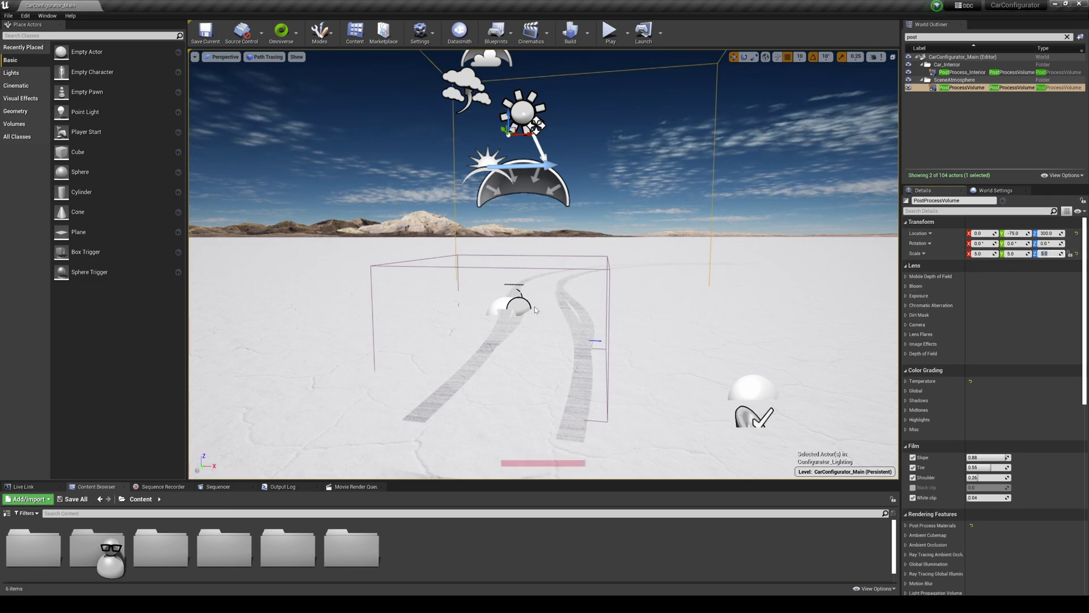
# Enlarge the Content Browser and delete the PostProcess_Interior volume from the level
pyautogui.moveTo(202, 480); pyautogui.dragTo(203, 442)
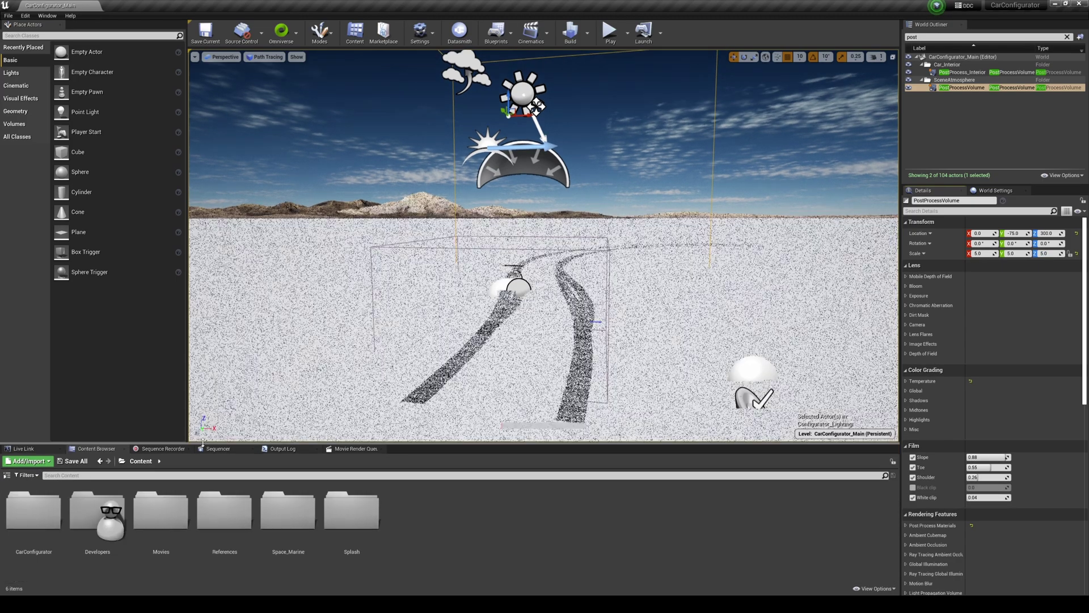
pyautogui.click(966, 73)
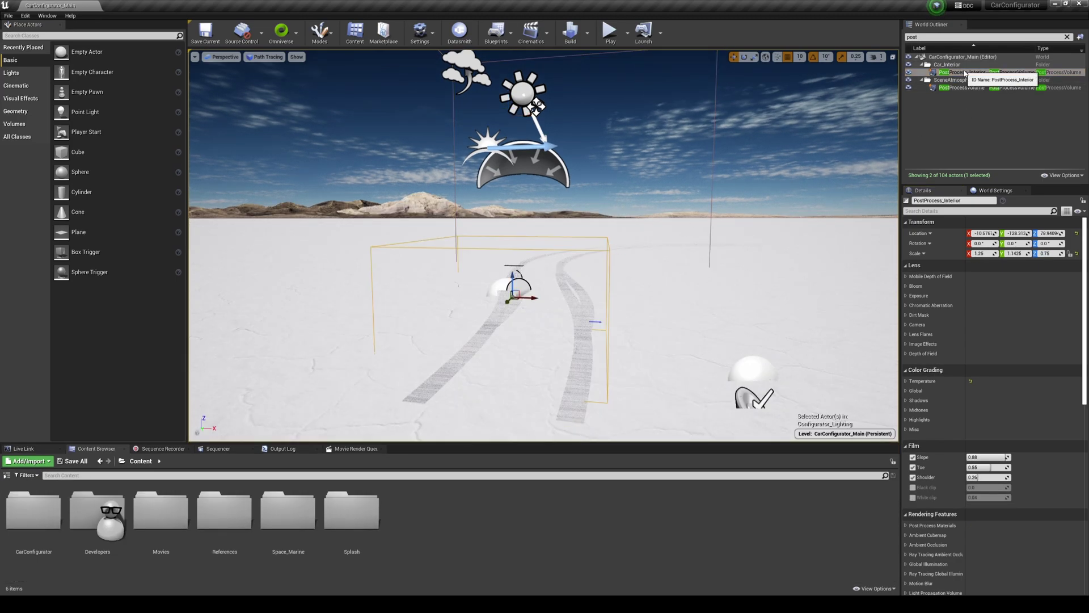
pyautogui.press('Delete')
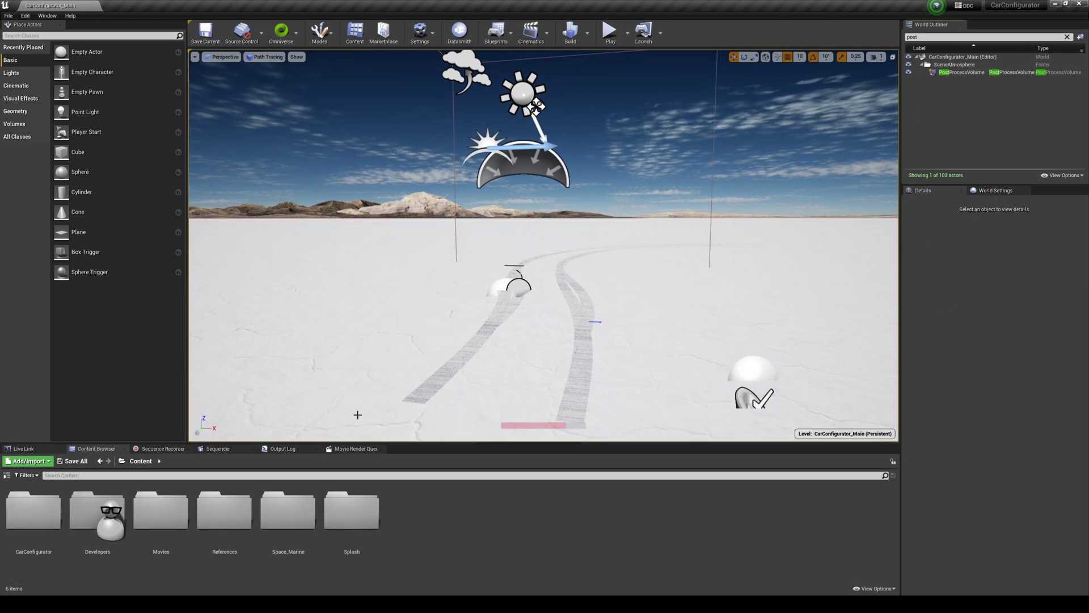
# Place the space_marine+jetpack skeletal mesh from the Space_Marine/without_logos folder on the salt flat near the tire tracks
pyautogui.doubleClick(290, 542)
pyautogui.doubleClick(32, 511)
pyautogui.click(31, 523)
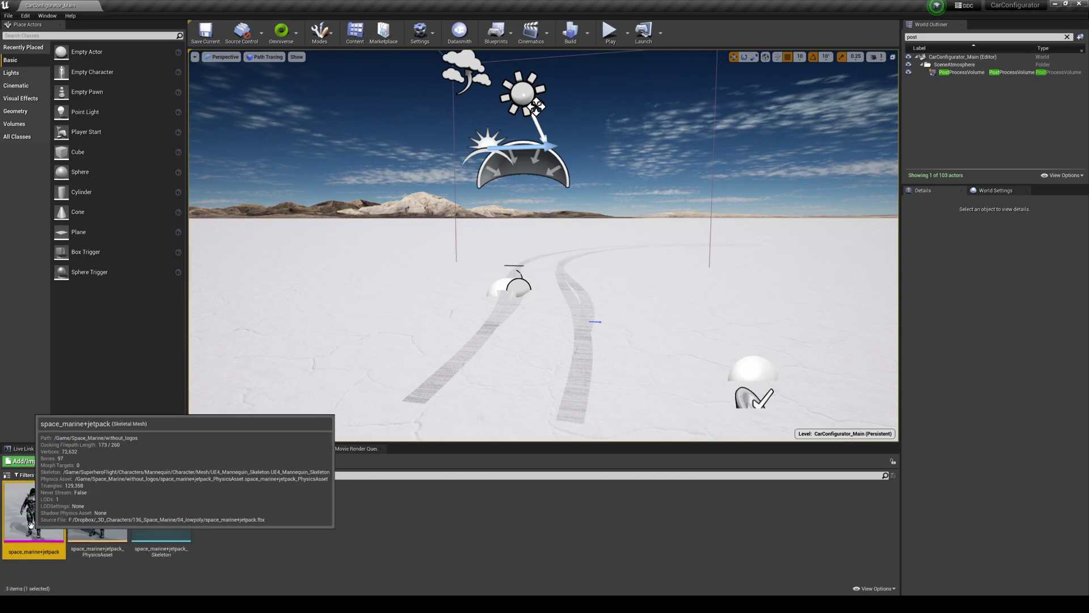
pyautogui.moveTo(30, 523); pyautogui.dragTo(528, 379)
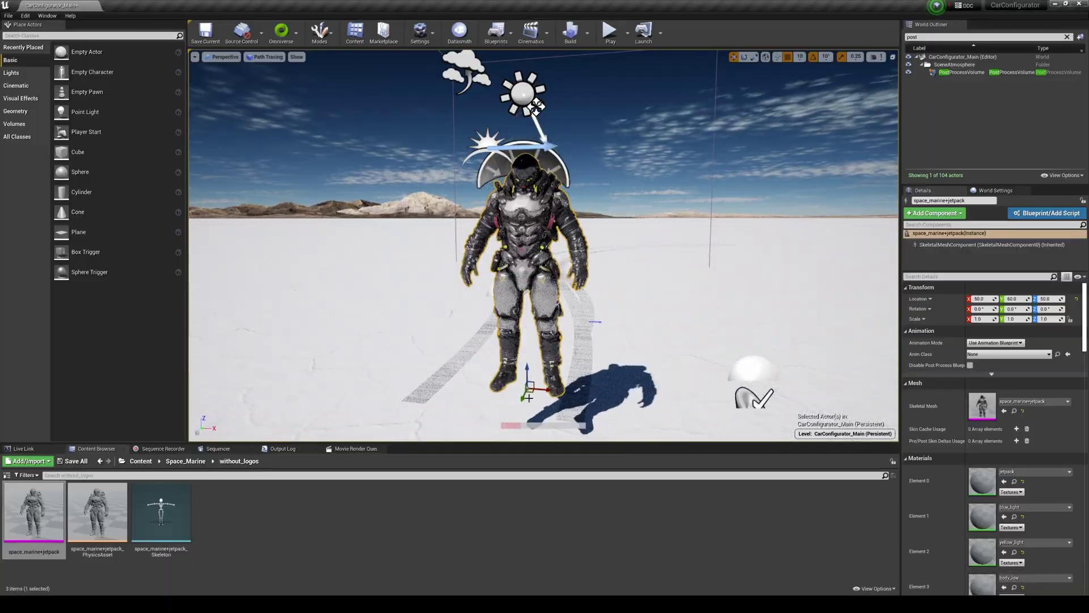
pyautogui.click(518, 405)
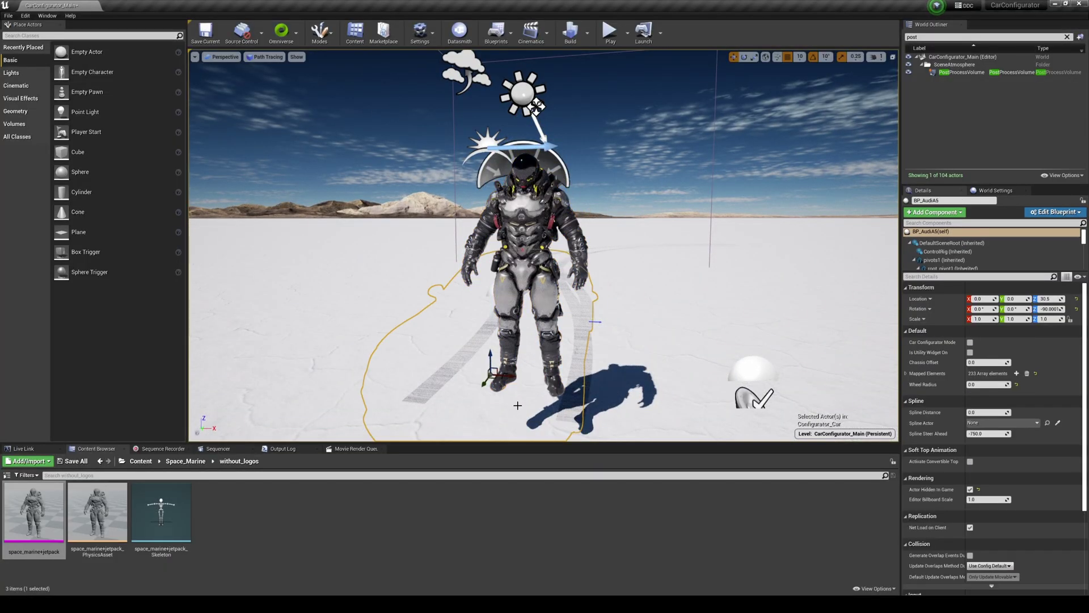
pyautogui.moveTo(517, 405); pyautogui.dragTo(584, 425, button='right')
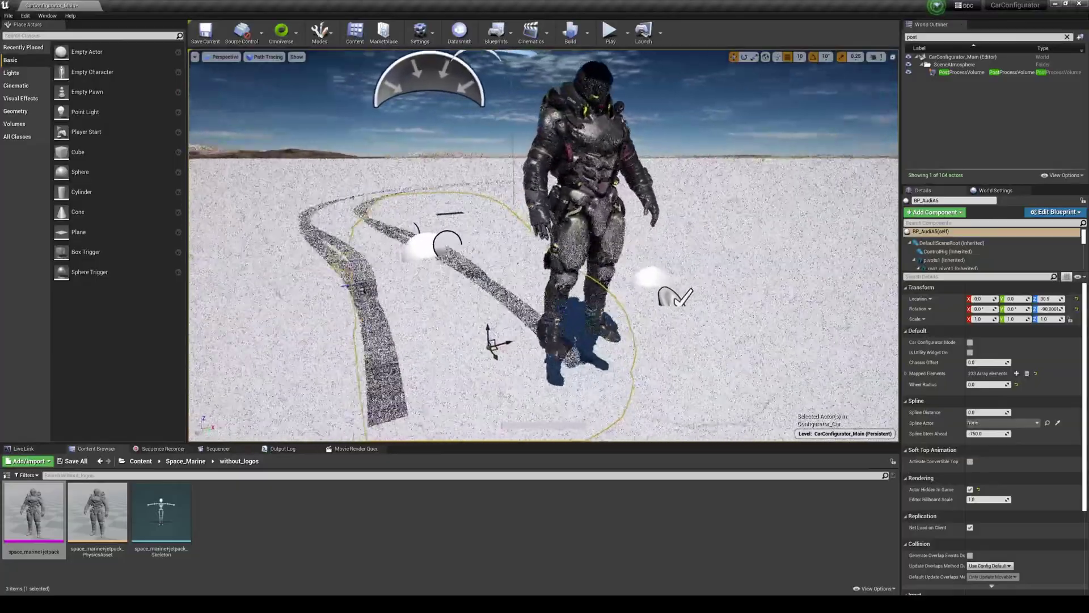
pyautogui.moveTo(421, 311); pyautogui.dragTo(436, 321, button='right')
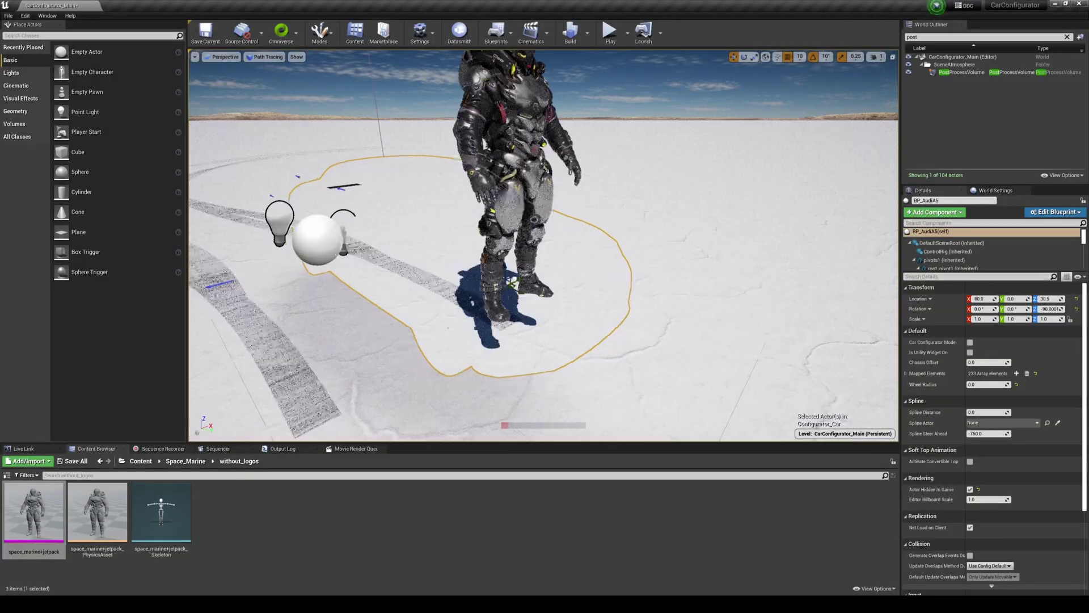
pyautogui.hotkey('ctrl', 'z')
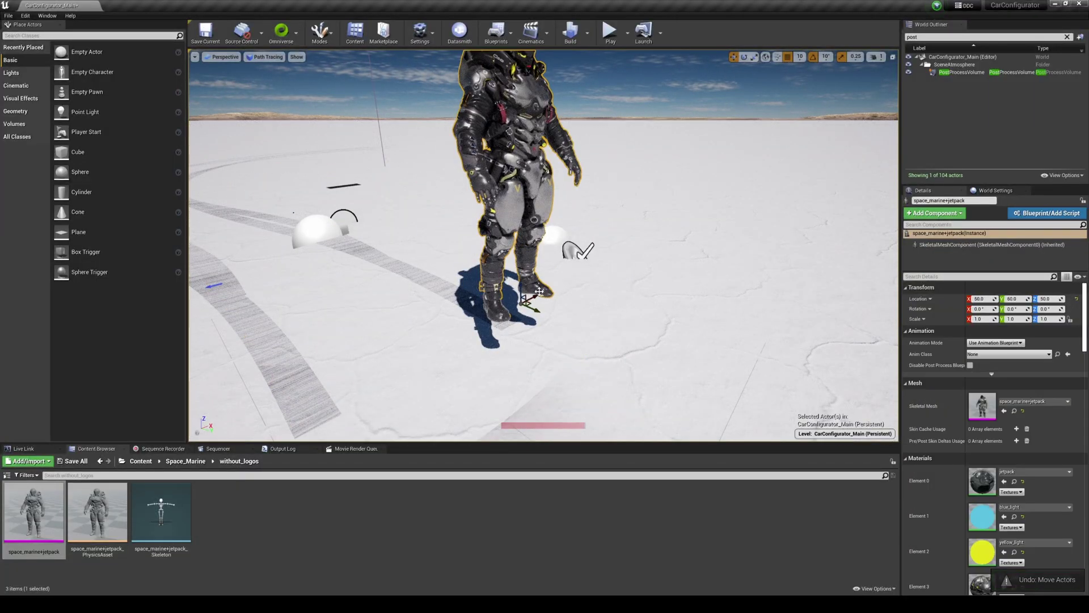
# Move the space marine to X 90, lower it to Z 0 and turn off rotation snapping
pyautogui.moveTo(534, 296); pyautogui.dragTo(567, 279)
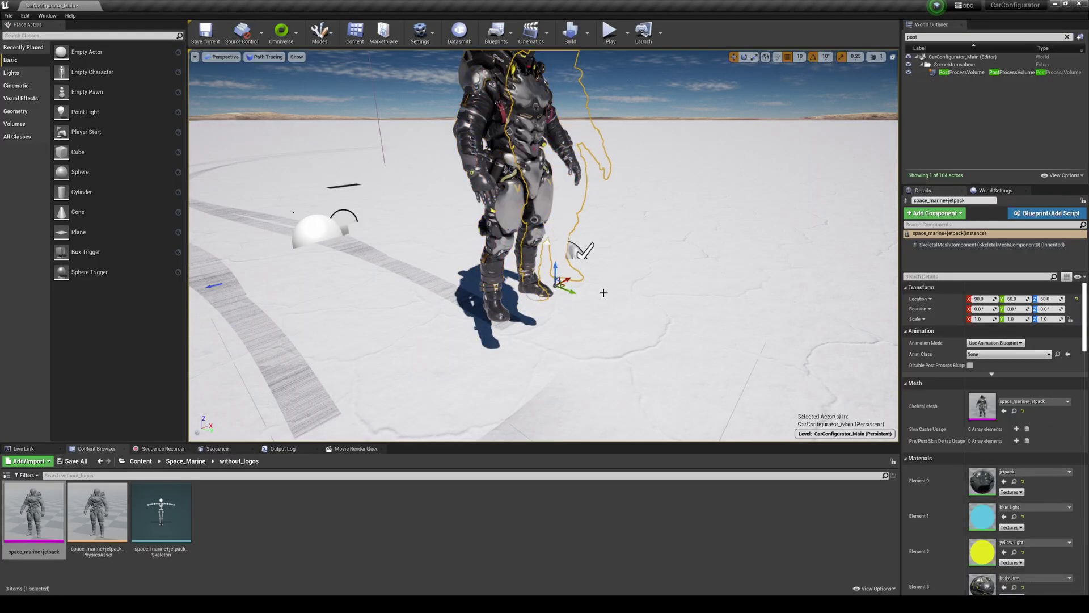
pyautogui.moveTo(604, 293); pyautogui.dragTo(543, 250, button='right')
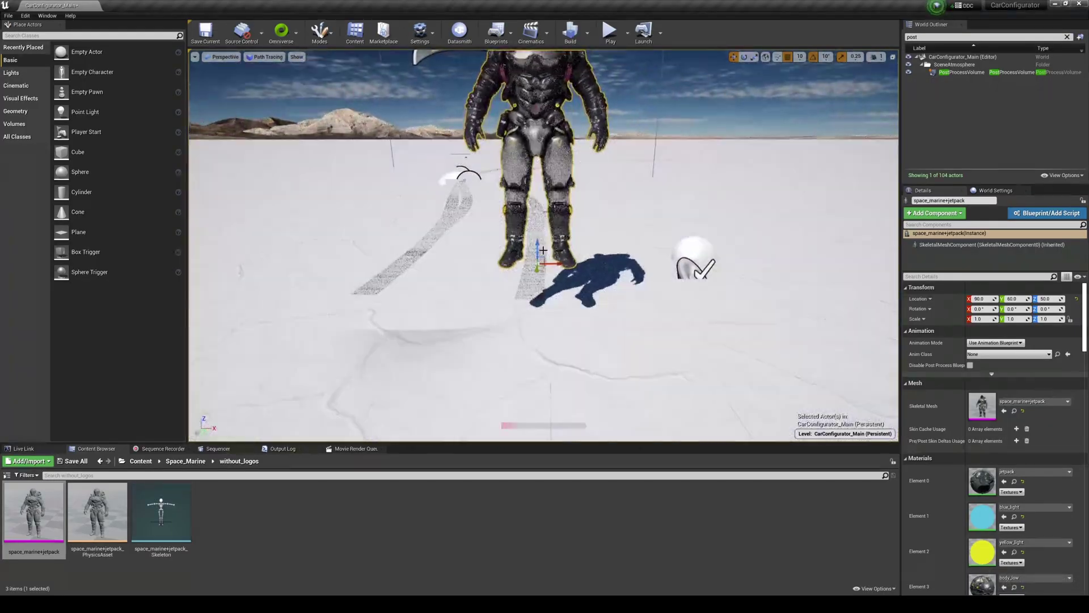
pyautogui.moveTo(543, 251); pyautogui.dragTo(543, 308)
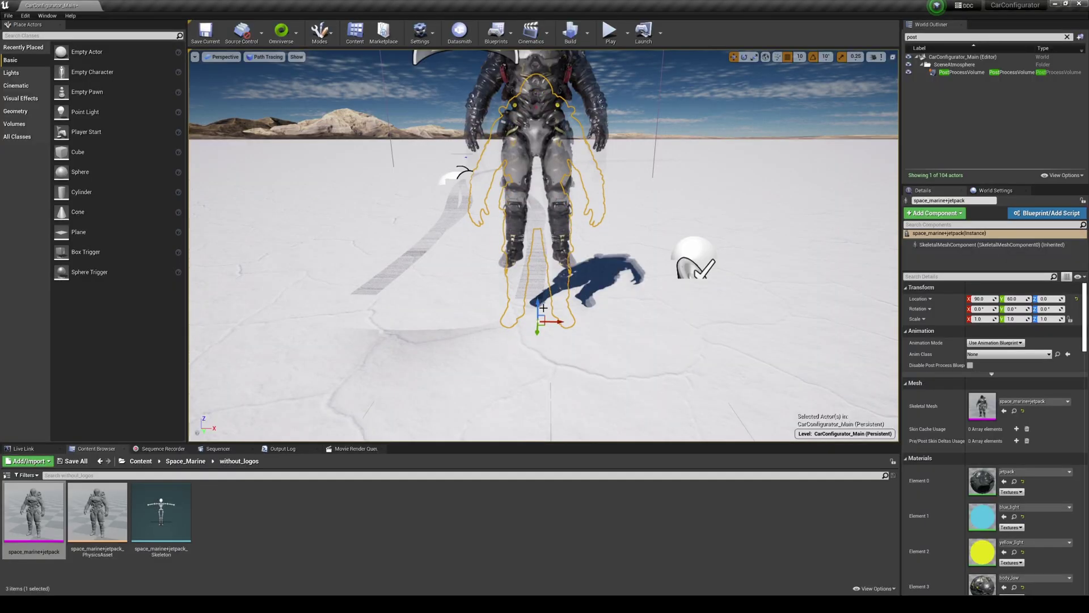
pyautogui.click(813, 58)
pyautogui.moveTo(641, 204)
pyautogui.mouseDown(button='right')
pyautogui.moveTo(539, 221)
pyautogui.moveTo(615, 184)
pyautogui.moveTo(682, 207)
pyautogui.mouseUp(button='right')
pyautogui.press('e')
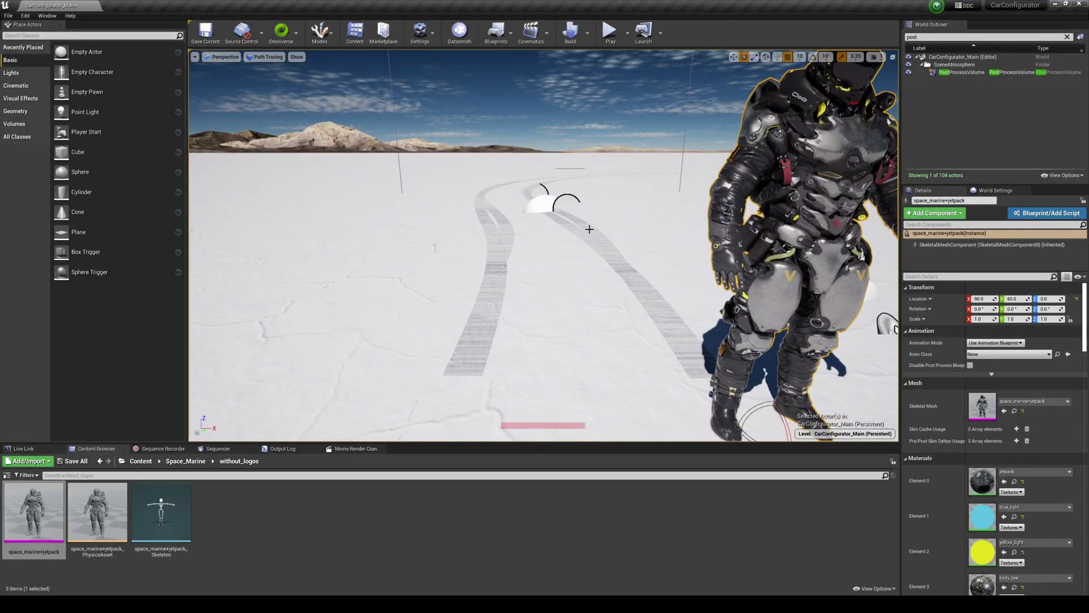
# Select the hidden BP_AudiA5 car, clear the outliner search and make the car visible again through its hidden setting
pyautogui.click(578, 238)
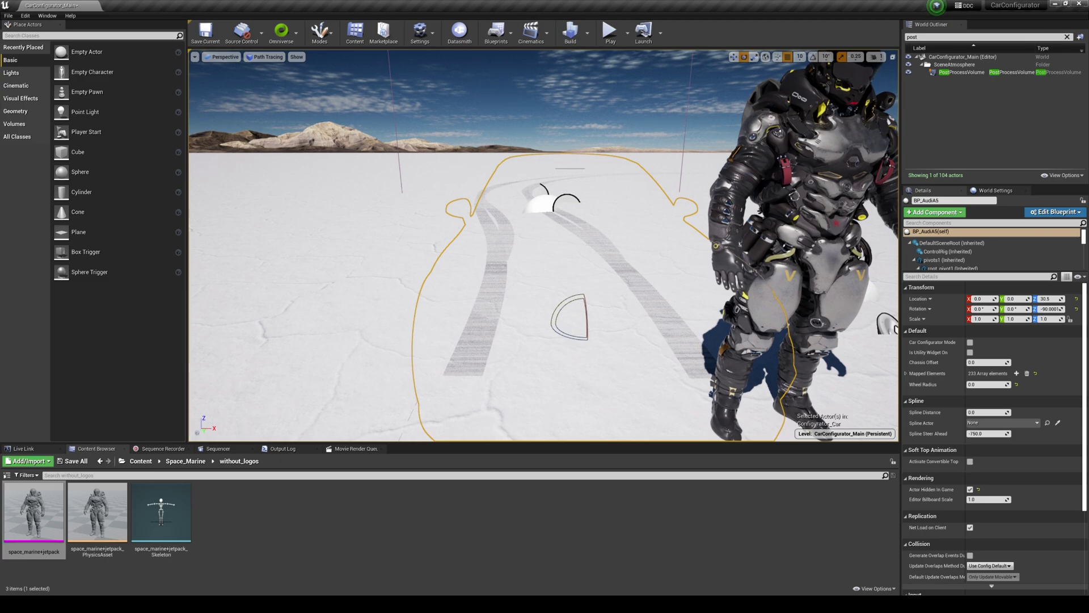
pyautogui.click(1067, 37)
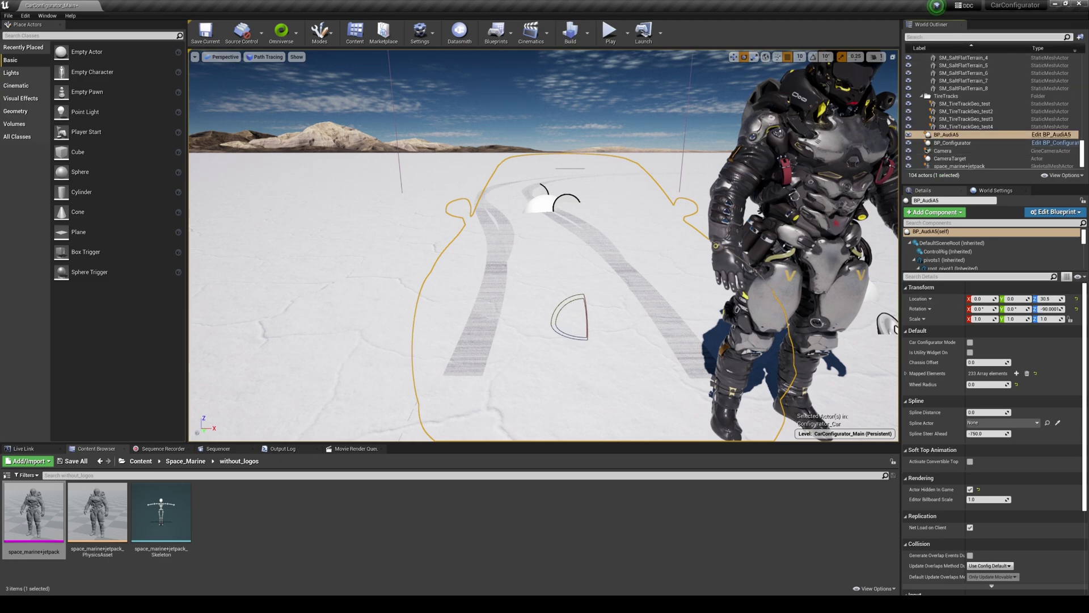
pyautogui.click(956, 223)
pyautogui.write('hidden')
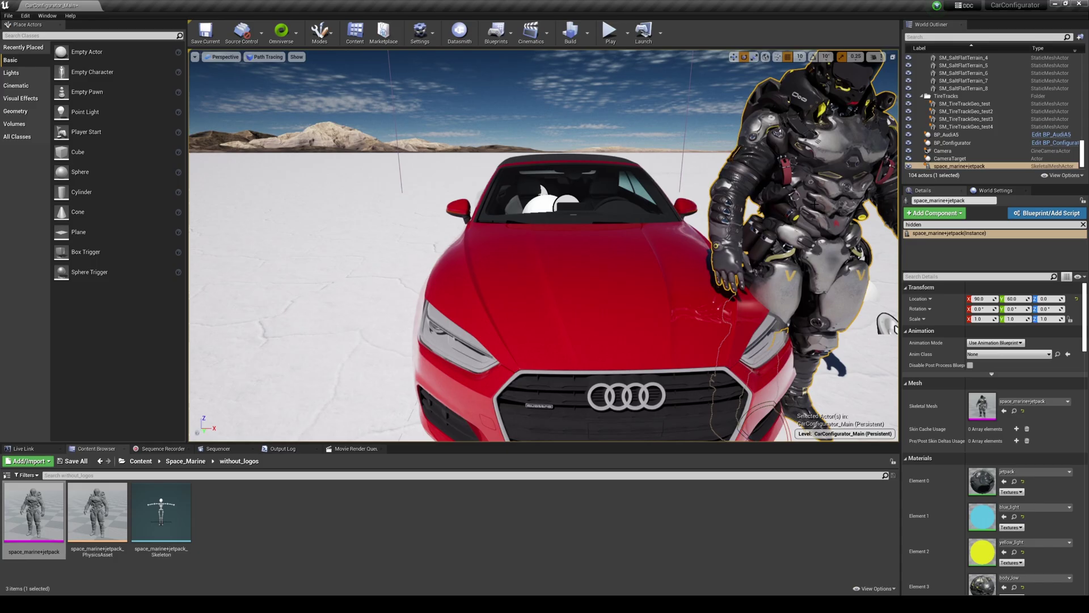
# Move the space marine sideways away from the car's front to X 130
pyautogui.moveTo(768, 363)
pyautogui.mouseDown(button='right')
pyautogui.moveTo(768, 397)
pyautogui.moveTo(768, 362)
pyautogui.mouseUp(button='right')
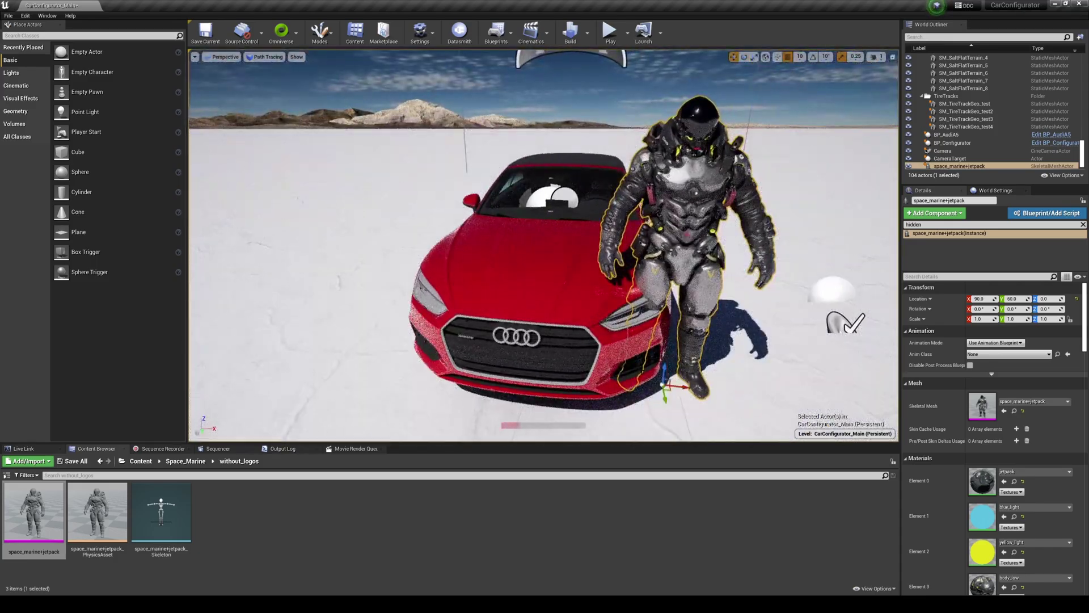
pyautogui.press('w')
pyautogui.moveTo(669, 391); pyautogui.dragTo(754, 388)
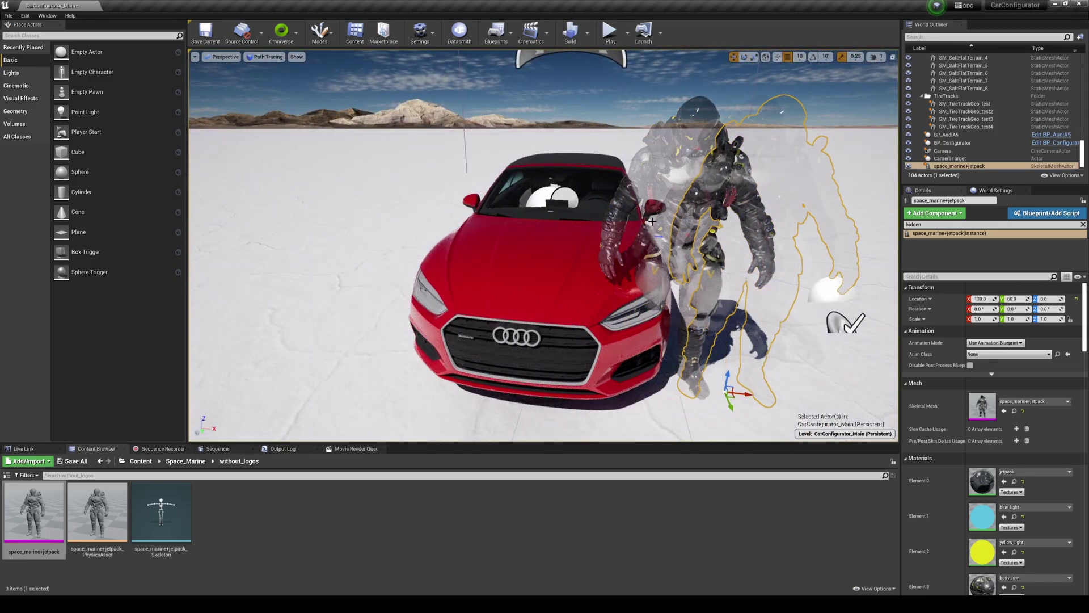
# Switch the viewport to Lit mode and move the space marine to X 160
pyautogui.click(266, 57)
pyautogui.click(267, 70)
pyautogui.moveTo(671, 204); pyautogui.dragTo(606, 181, button='right')
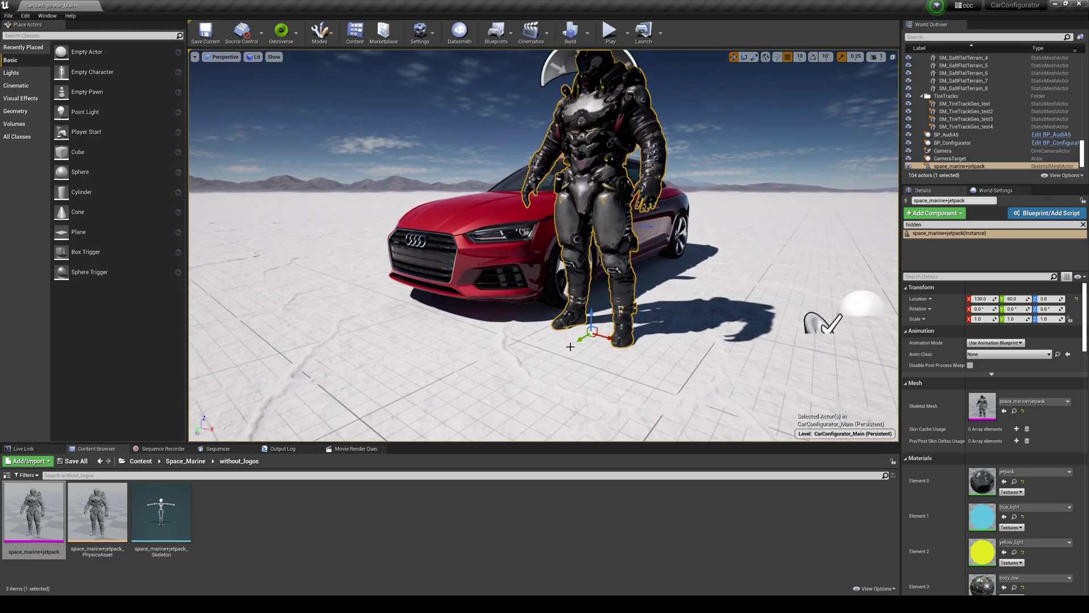
pyautogui.moveTo(612, 336); pyautogui.dragTo(690, 357)
# Rotate the space marine to about -35.7° around Z and frame it beside the car in game view
pyautogui.press('e')
pyautogui.moveTo(686, 262); pyautogui.dragTo(664, 250, button='right')
pyautogui.press('g')
pyautogui.press('s')
pyautogui.press('d')
pyautogui.keyDown('alt'); pyautogui.moveTo(630, 263); pyautogui.dragTo(622, 263); pyautogui.keyUp('alt')
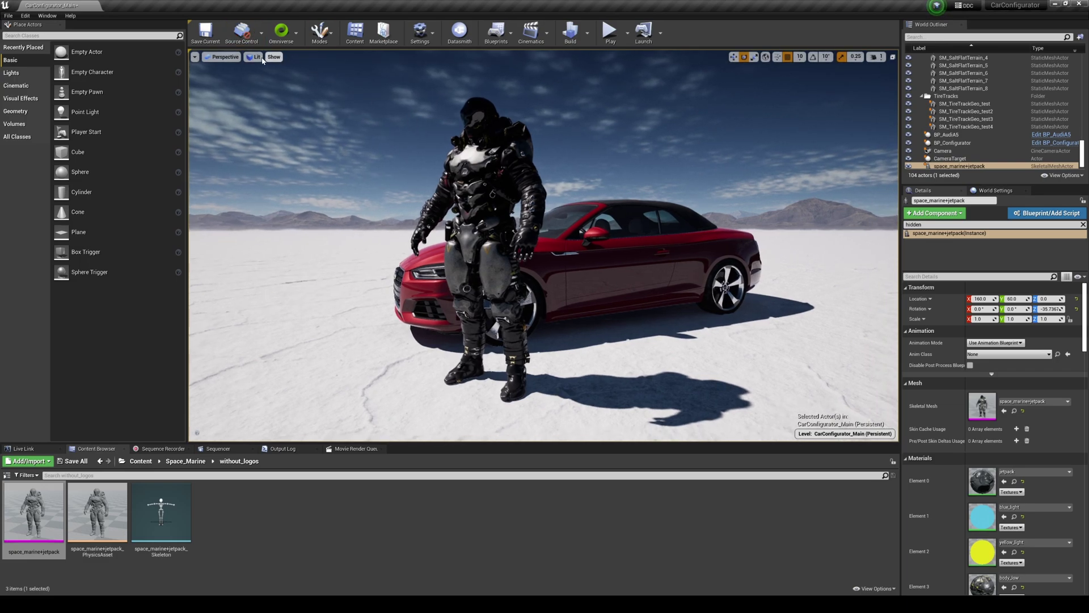
# Preview the scene in Unlit mode, and set the viewport to Path Tracing
pyautogui.click(253, 57)
pyautogui.click(272, 90)
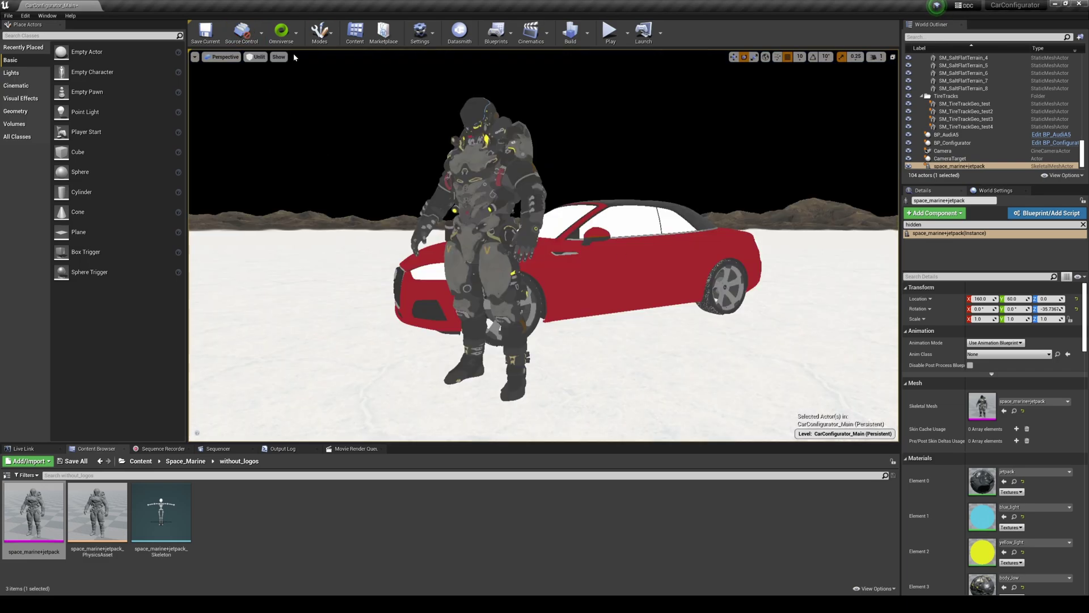
pyautogui.click(256, 57)
pyautogui.click(269, 161)
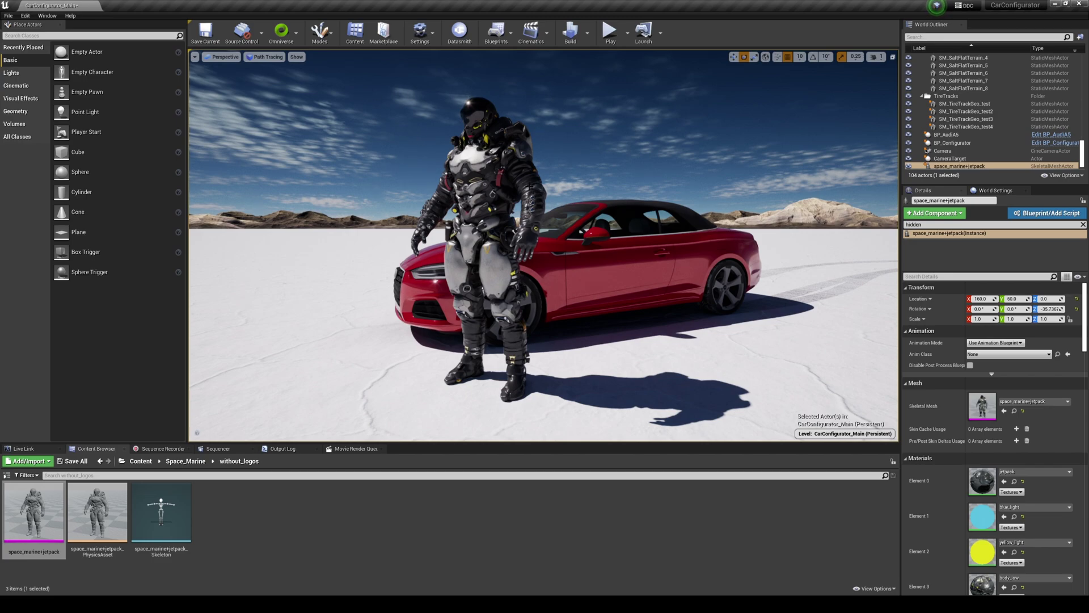
# Open Paint, paste a screenshot of the path-traced viewport into it and return to the Unreal Editor
pyautogui.press('super')
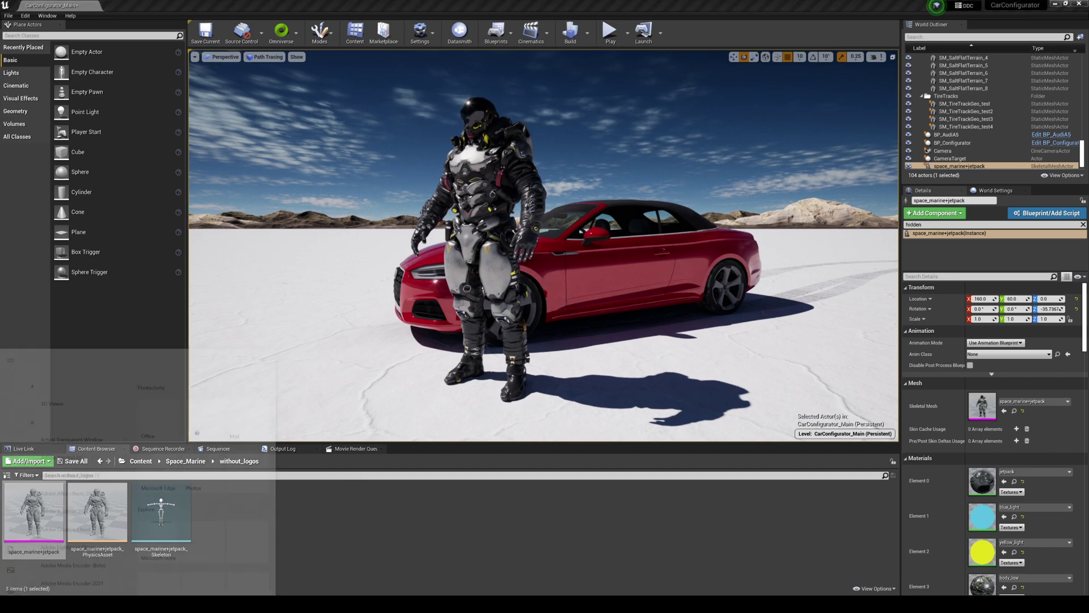
pyautogui.write('paint')
pyautogui.press('Return')
pyautogui.hotkey('ctrl', 'v')
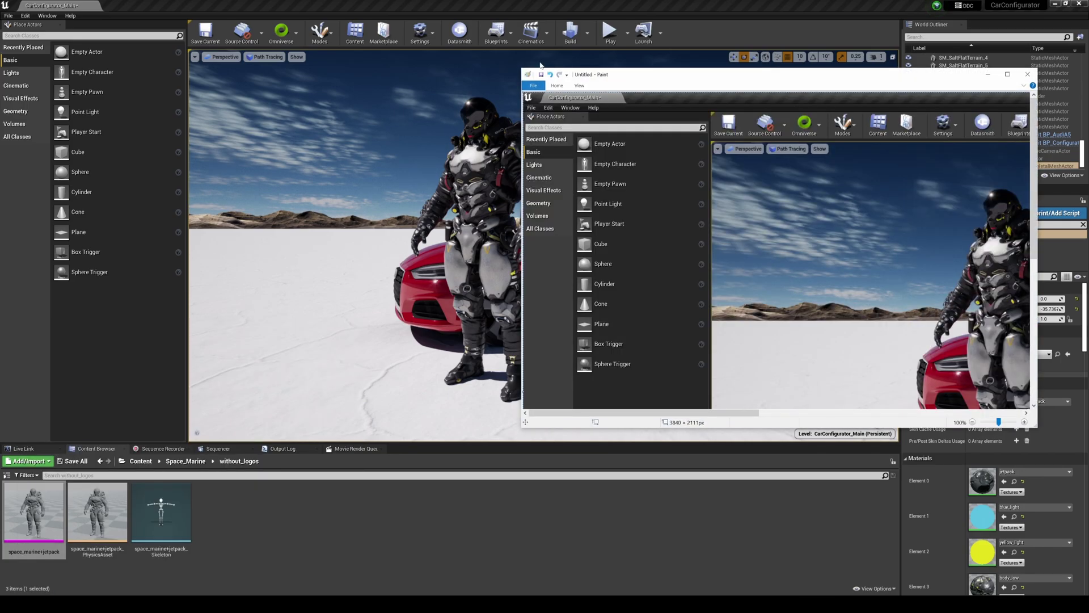
pyautogui.click(423, 16)
# Switch the viewport to Lit and paste a screenshot of it into a second Paint window
pyautogui.click(267, 57)
pyautogui.click(267, 73)
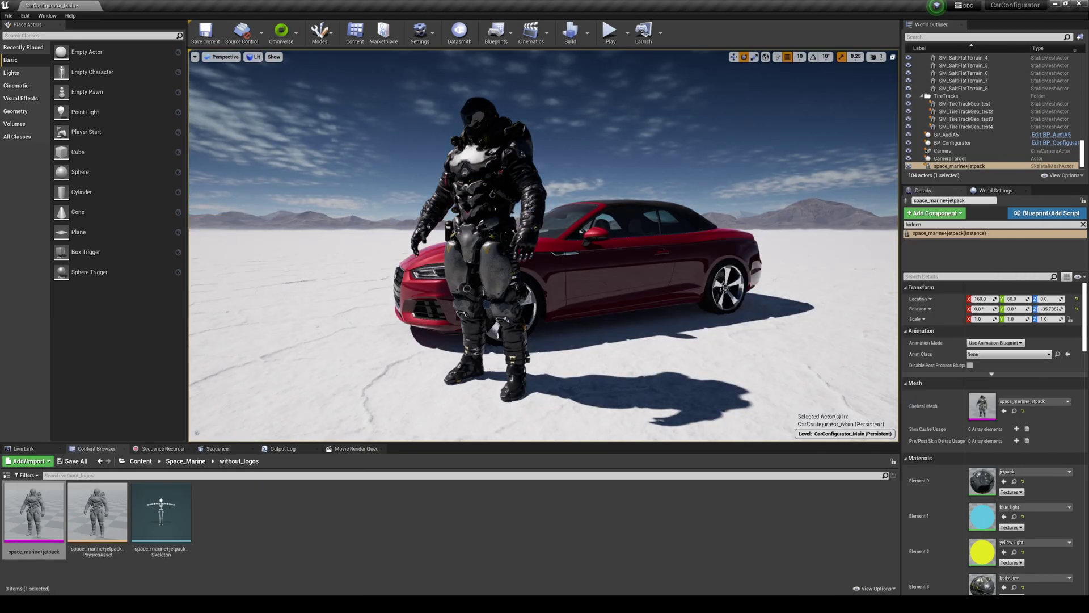
pyautogui.press('super')
pyautogui.write('pain')
pyautogui.press('Return')
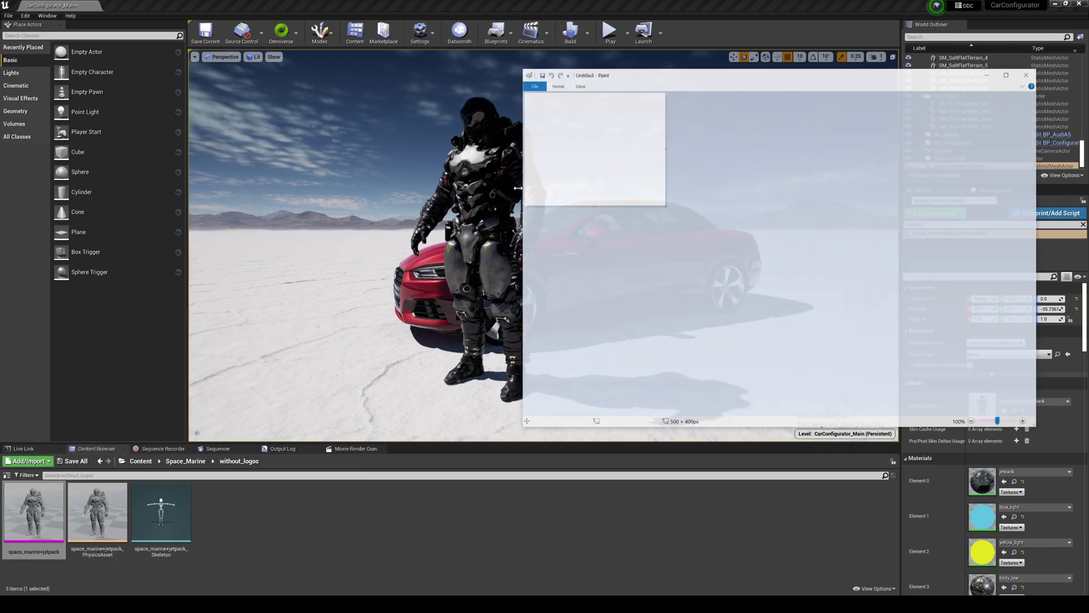
pyautogui.hotkey('ctrl', 'v')
# Fit the Paint window with the Lit screenshot to the screen's left half at nearly full height, showing the space marine and car
pyautogui.press('super+Left')
pyautogui.press('super+Up')
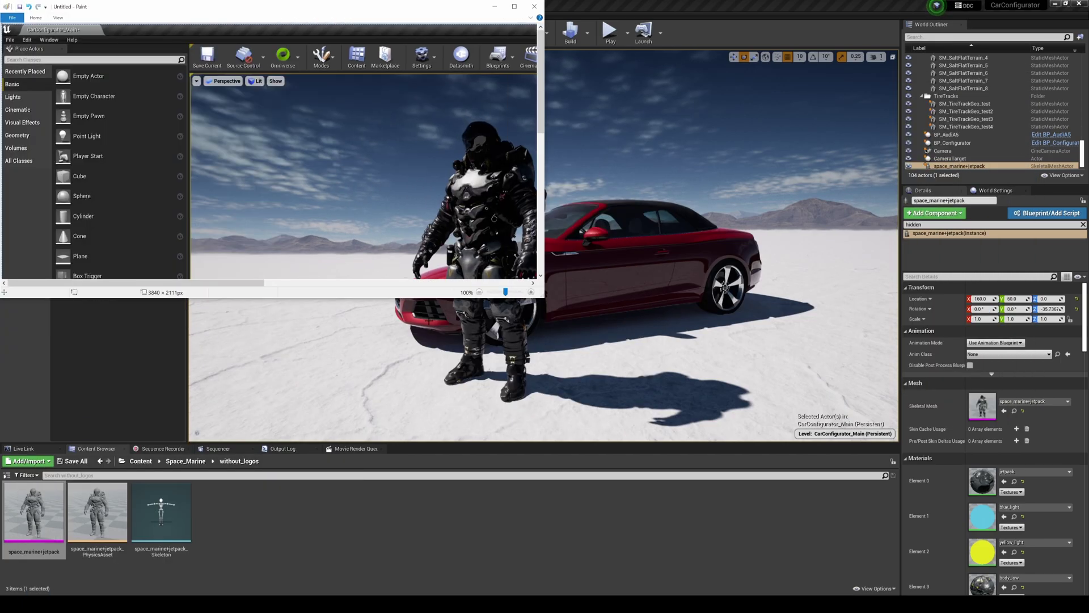
pyautogui.moveTo(446, 298); pyautogui.dragTo(432, 571)
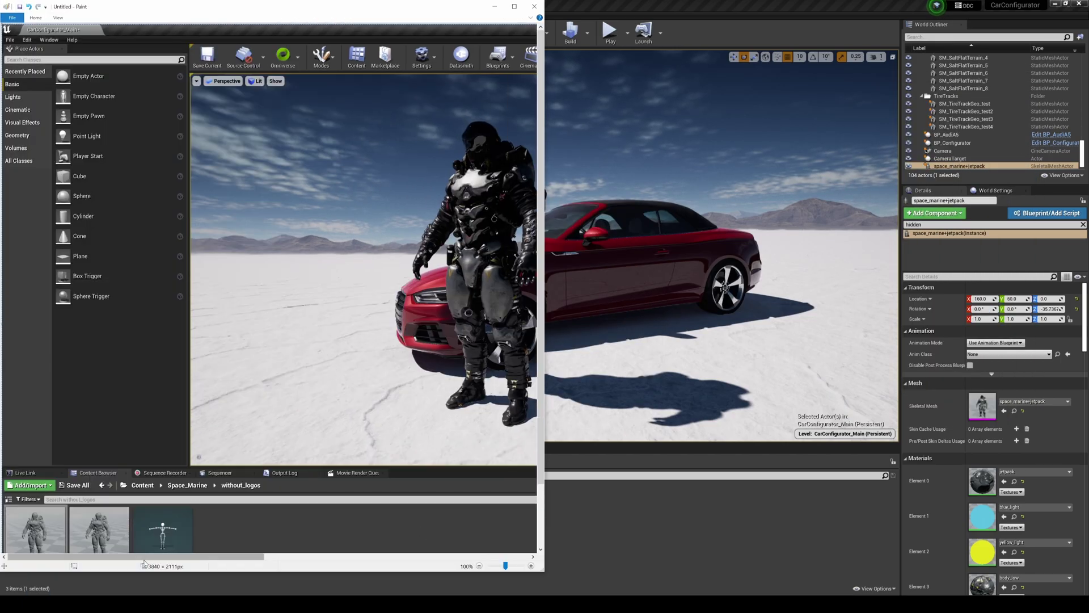
pyautogui.moveTo(68, 558); pyautogui.dragTo(170, 559)
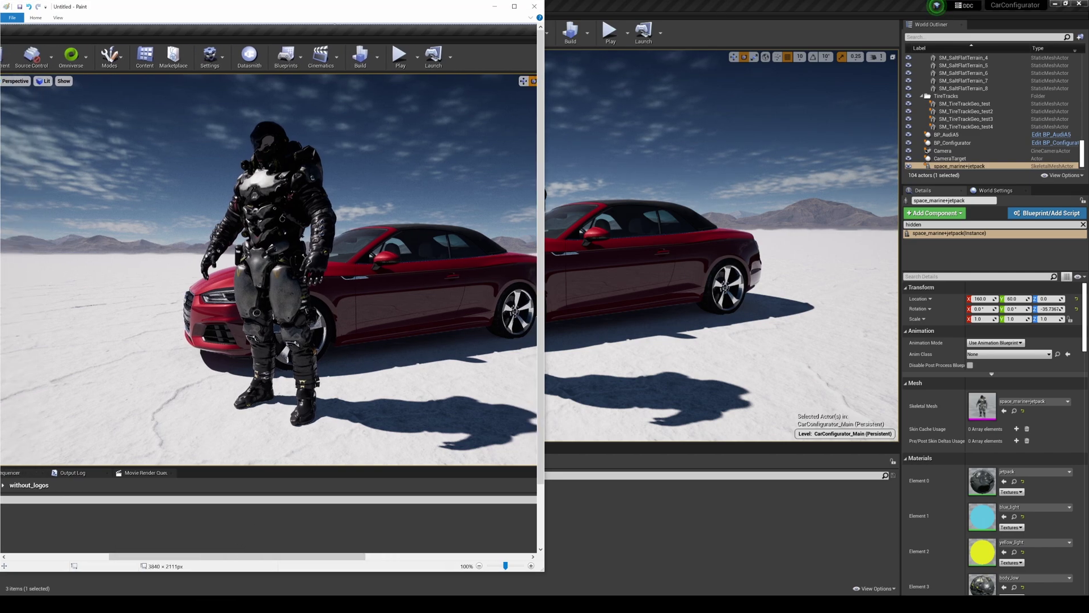
# Bring up the Paint window with the path-traced screenshot and fit it to the screen's right half for comparison
pyautogui.moveTo(180, 604)
pyautogui.click(154, 571)
pyautogui.moveTo(706, 78); pyautogui.dragTo(1088, 91)
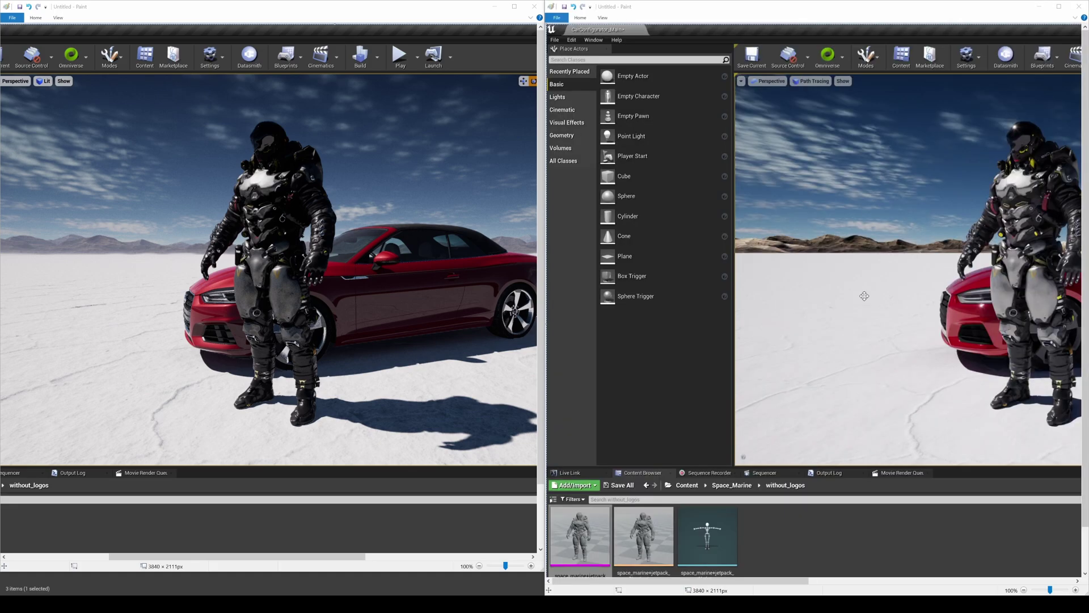
# Bring the space marine and car into view in both Paint screenshots to compare them, and return to the Unreal Editor
pyautogui.moveTo(780, 579)
pyautogui.mouseDown()
pyautogui.moveTo(1087, 583)
pyautogui.moveTo(864, 580)
pyautogui.moveTo(877, 580)
pyautogui.mouseUp()
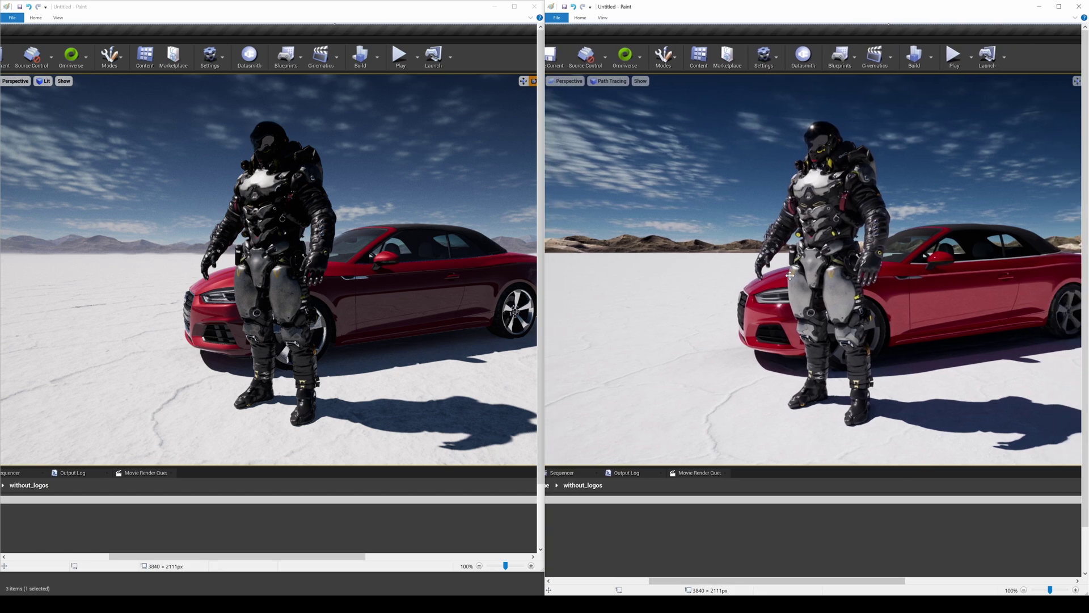
pyautogui.moveTo(320, 557); pyautogui.dragTo(342, 557)
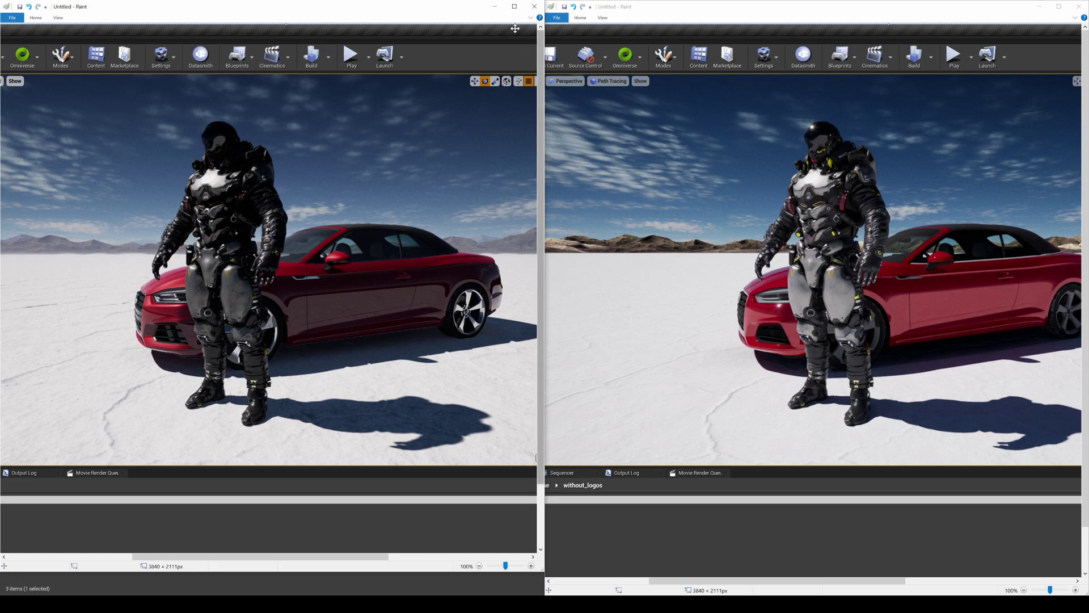
pyautogui.click(494, 6)
pyautogui.click(1059, 7)
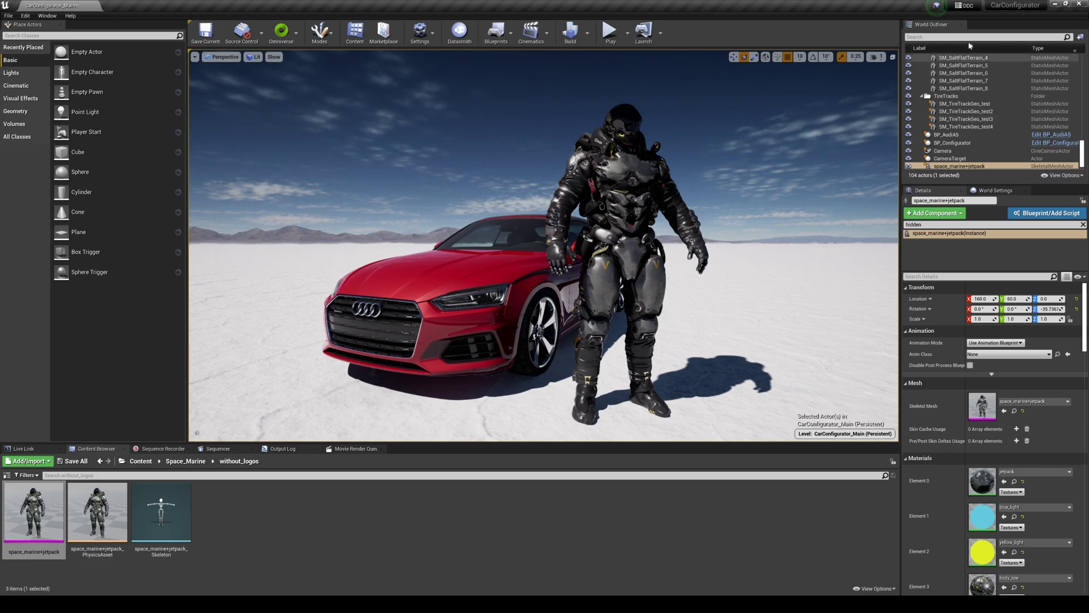
# Filter the scene's actors by "post" and select the PostProcessVolume
pyautogui.click(959, 37)
pyautogui.write('post')
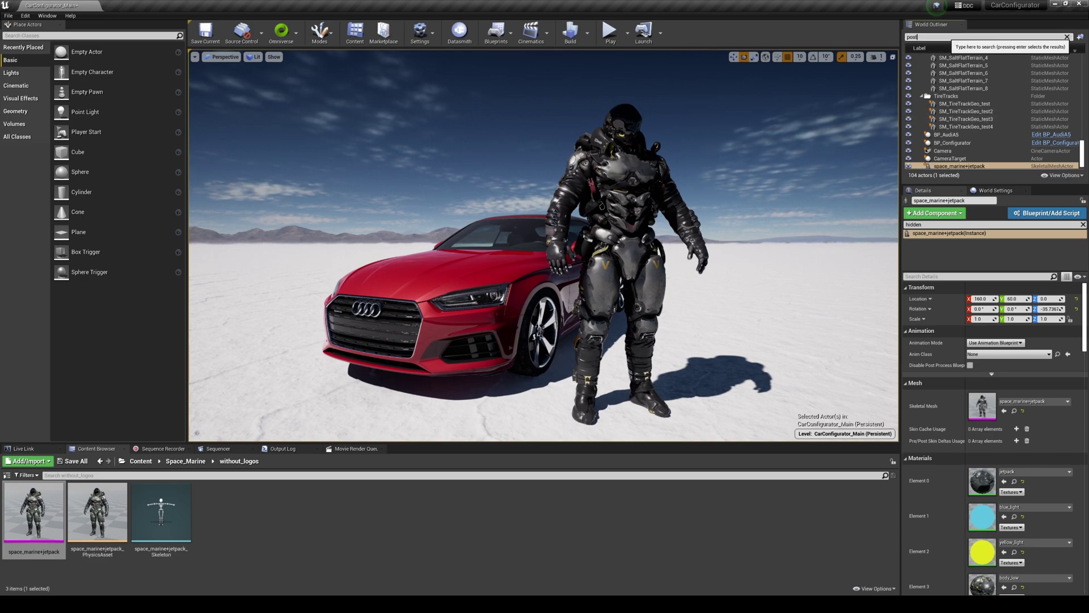
pyautogui.press('Return')
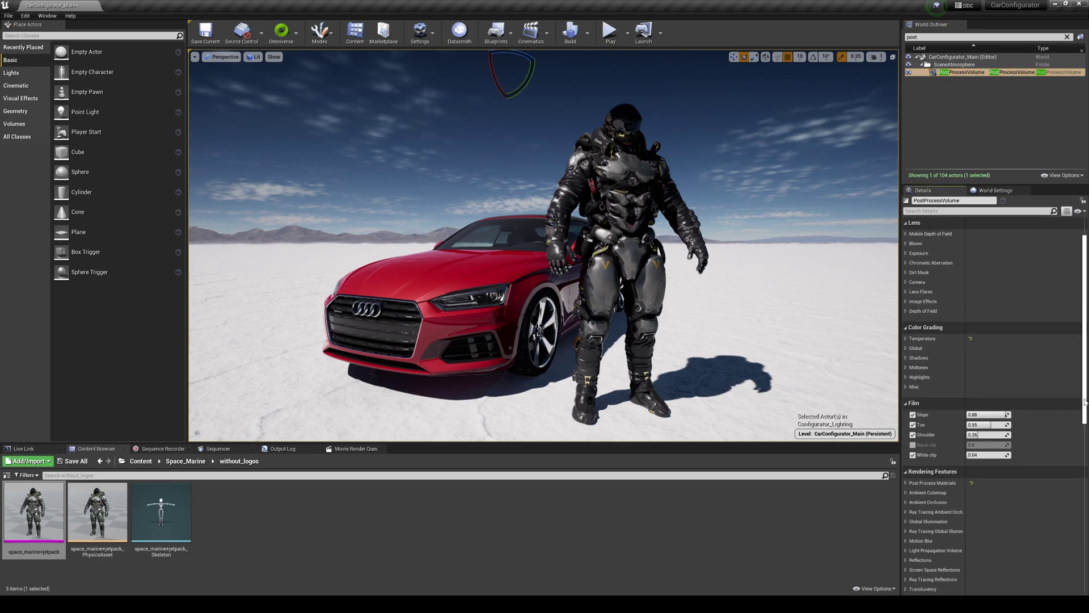
# Set the PostProcessVolume's path tracing Max Bounces to 100 and Samples Per Pixel to 9999
pyautogui.scroll(-1, 954, 362)
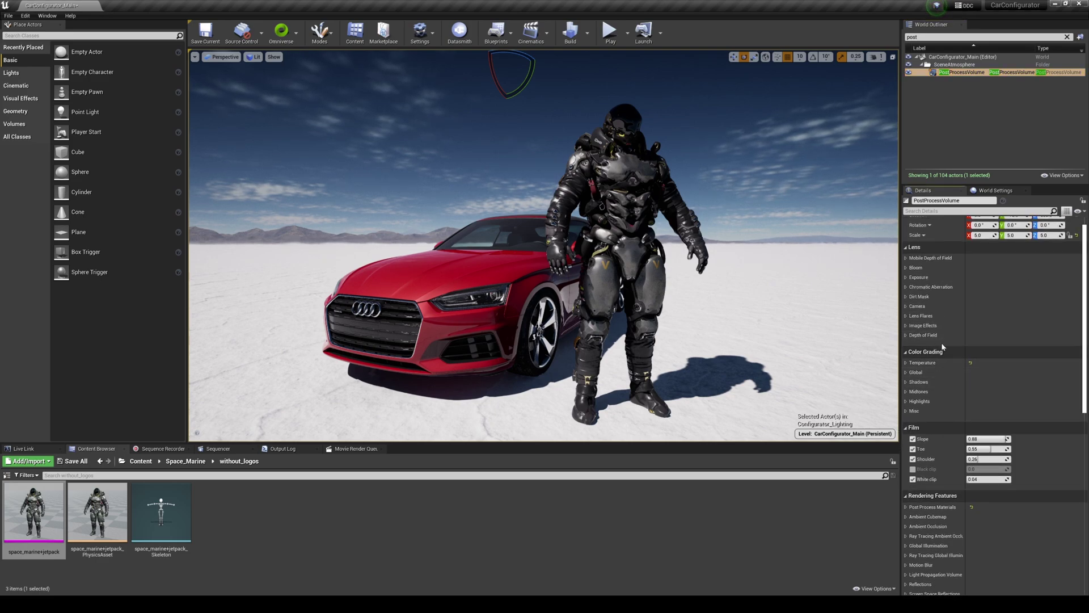
pyautogui.scroll(-10, 953, 362)
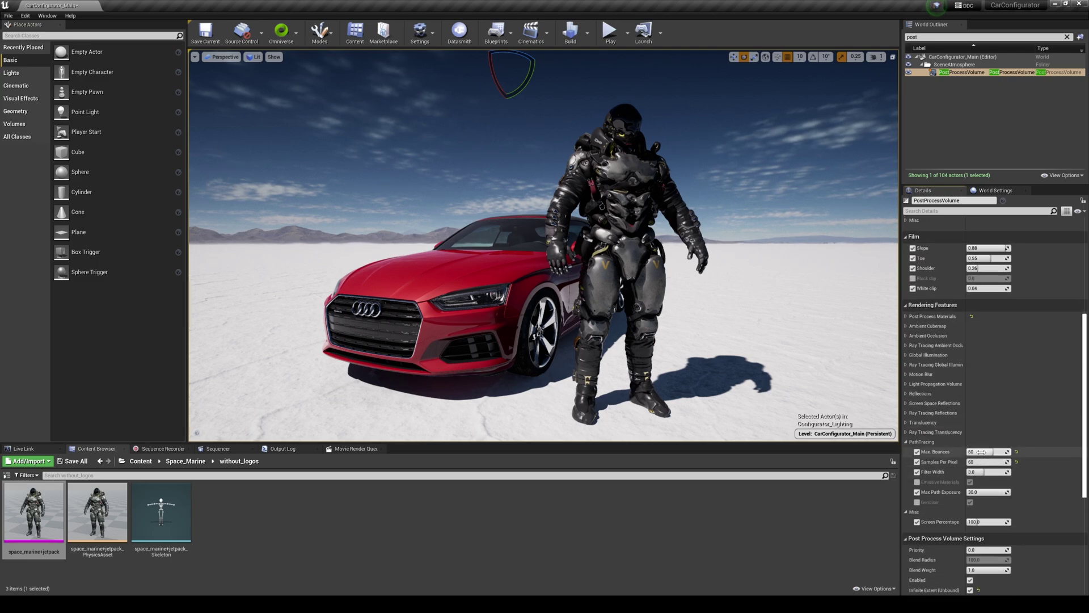
pyautogui.click(987, 452)
pyautogui.write('1')
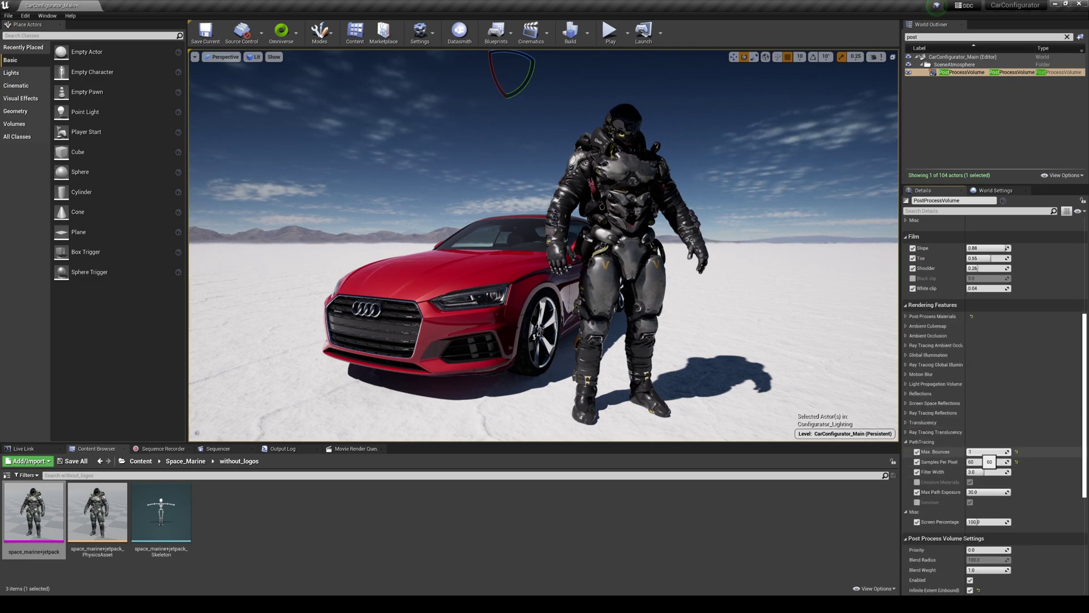
pyautogui.write('00')
pyautogui.press('Tab')
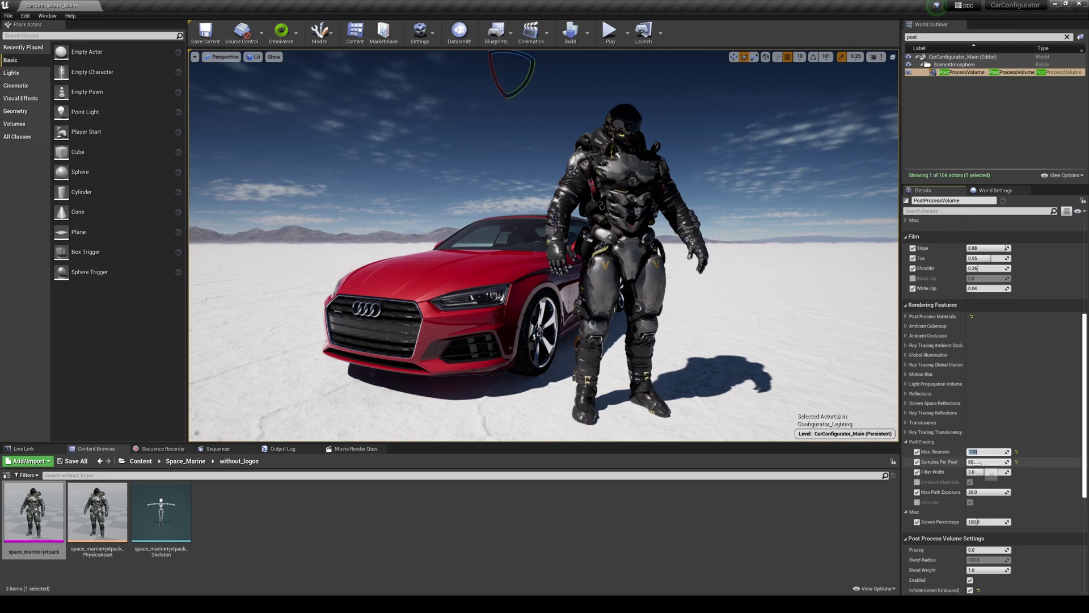
pyautogui.write('9999')
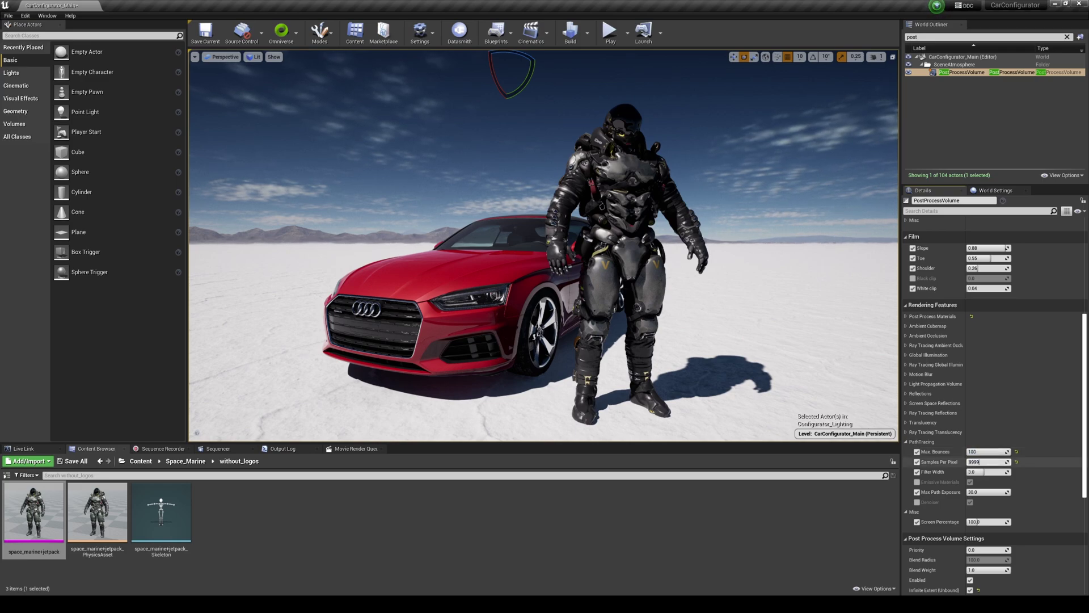
pyautogui.press('Return')
# Deselect the PostProcessVolume and switch the viewport to Path Tracing
pyautogui.click(366, 73)
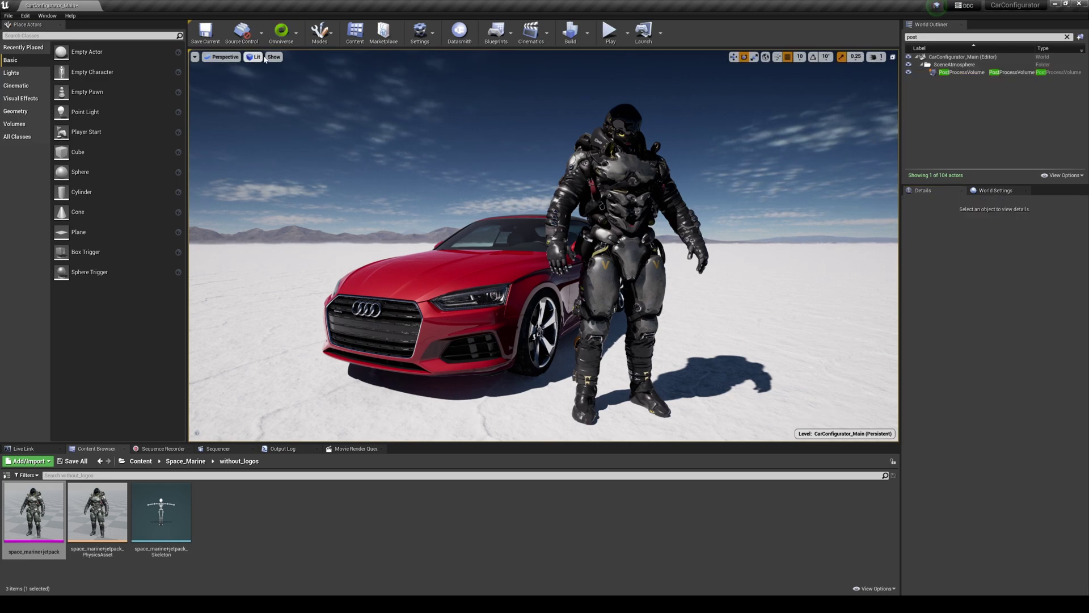
pyautogui.click(255, 57)
pyautogui.click(272, 150)
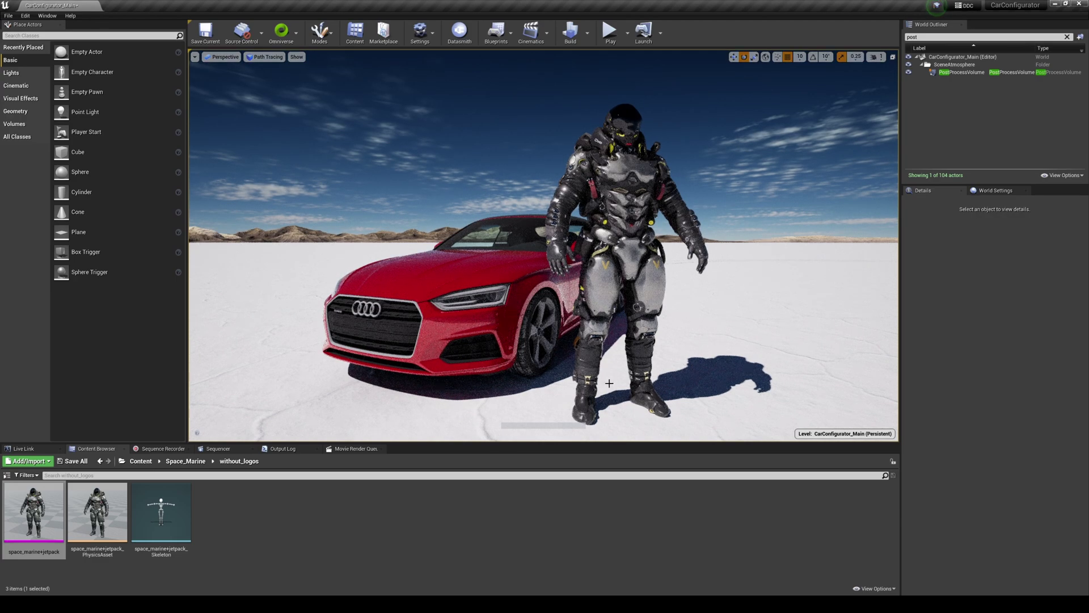